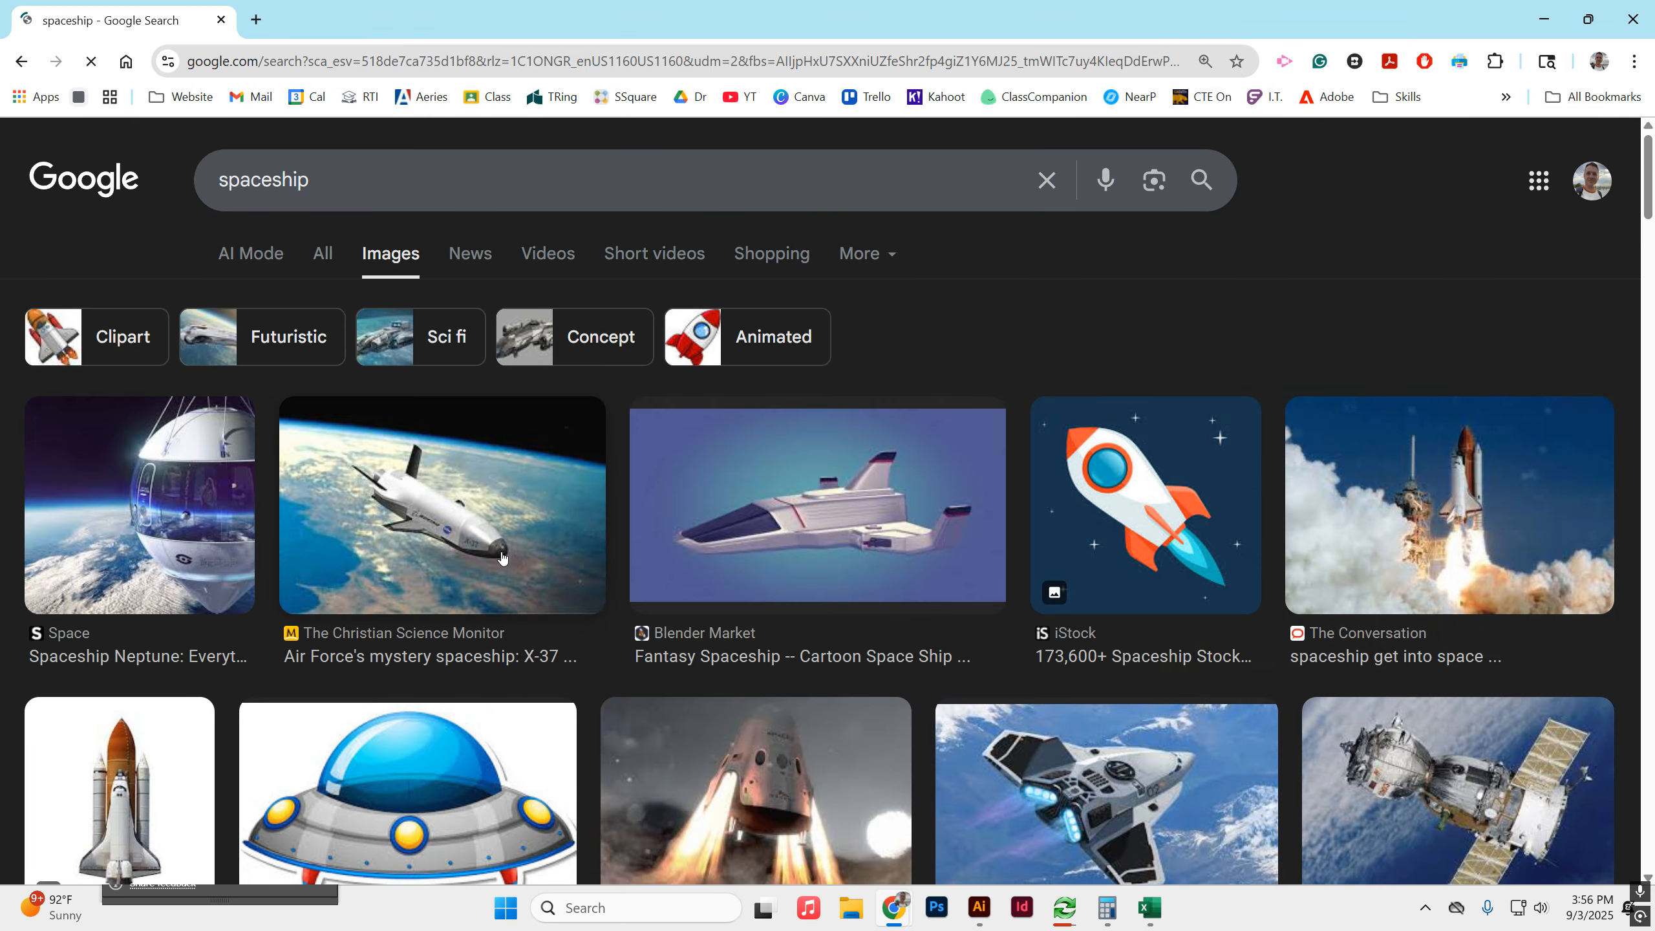
Browse the Google image results for a spaceship picture to use as a drawing reference.
scroll(369, 492, "down", 3)
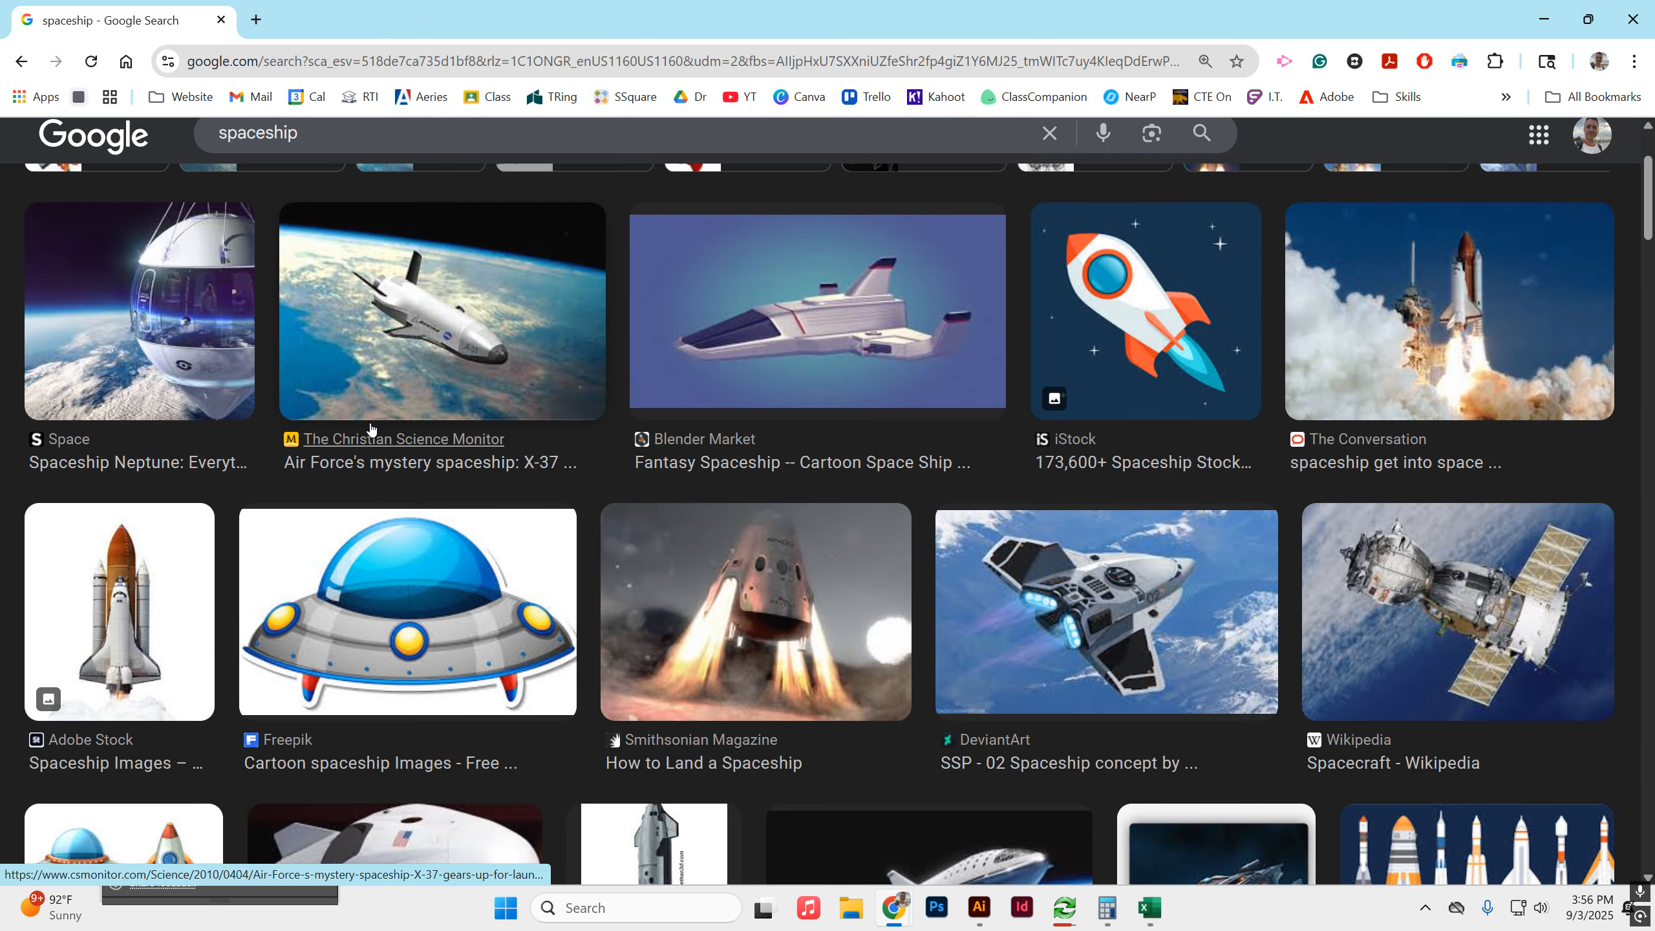
scroll(807, 574, "down", 5)
scroll(847, 446, "up", 2)
scroll(862, 437, "up", 1)
scroll(858, 433, "down", 3)
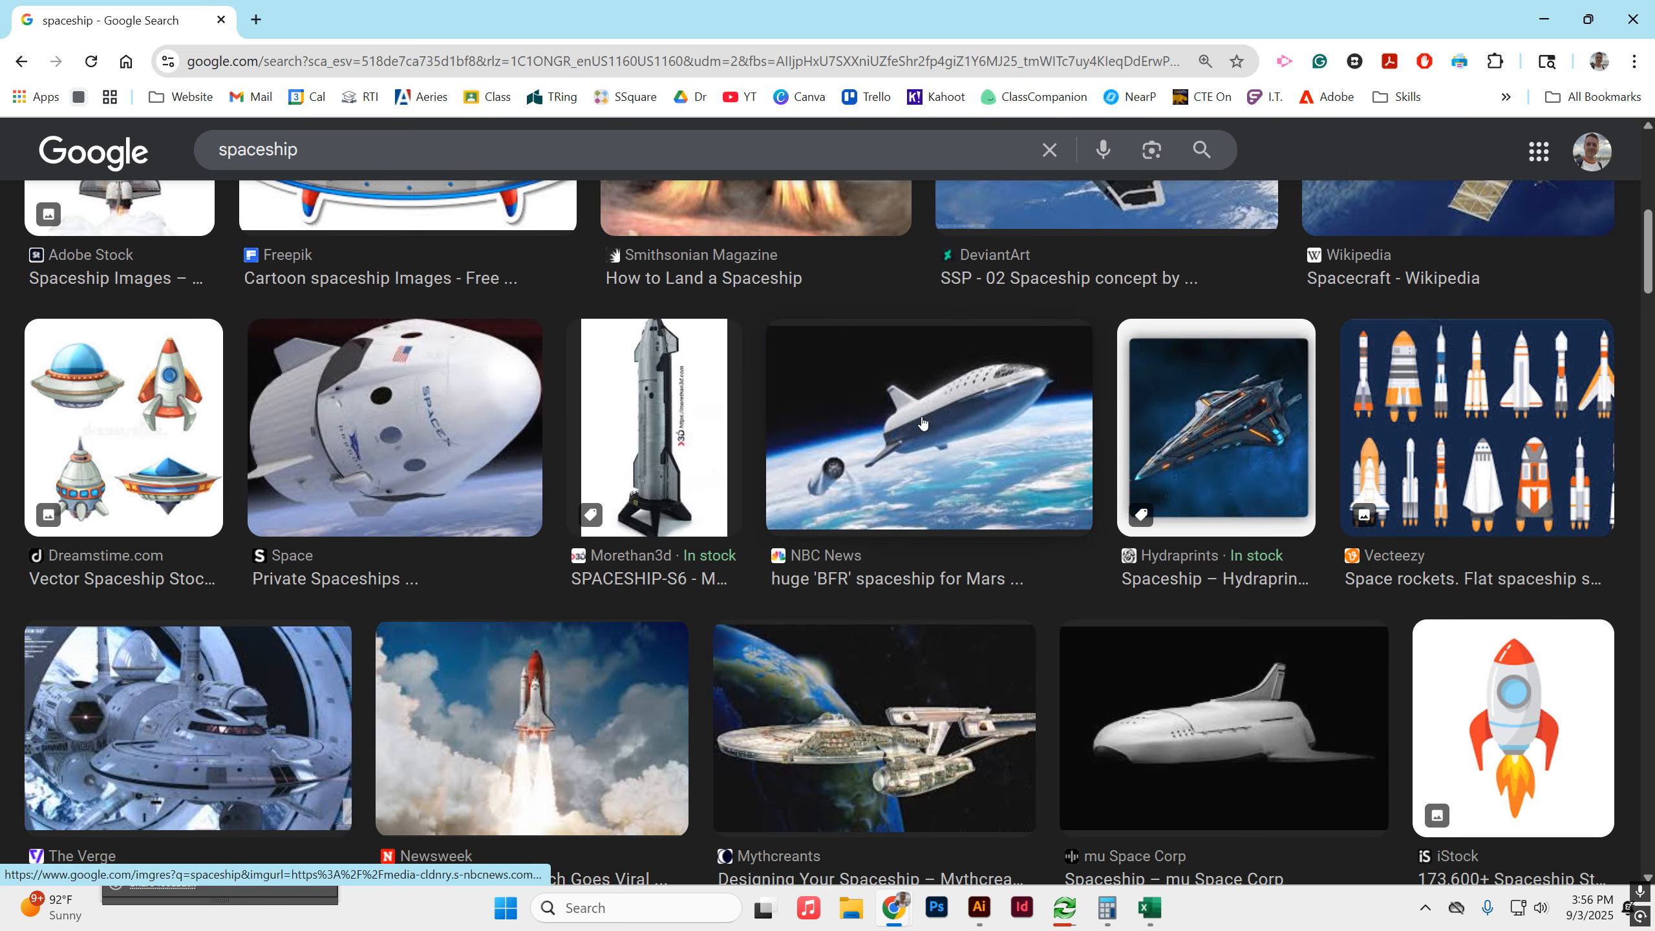
scroll(918, 431, "down", 3)
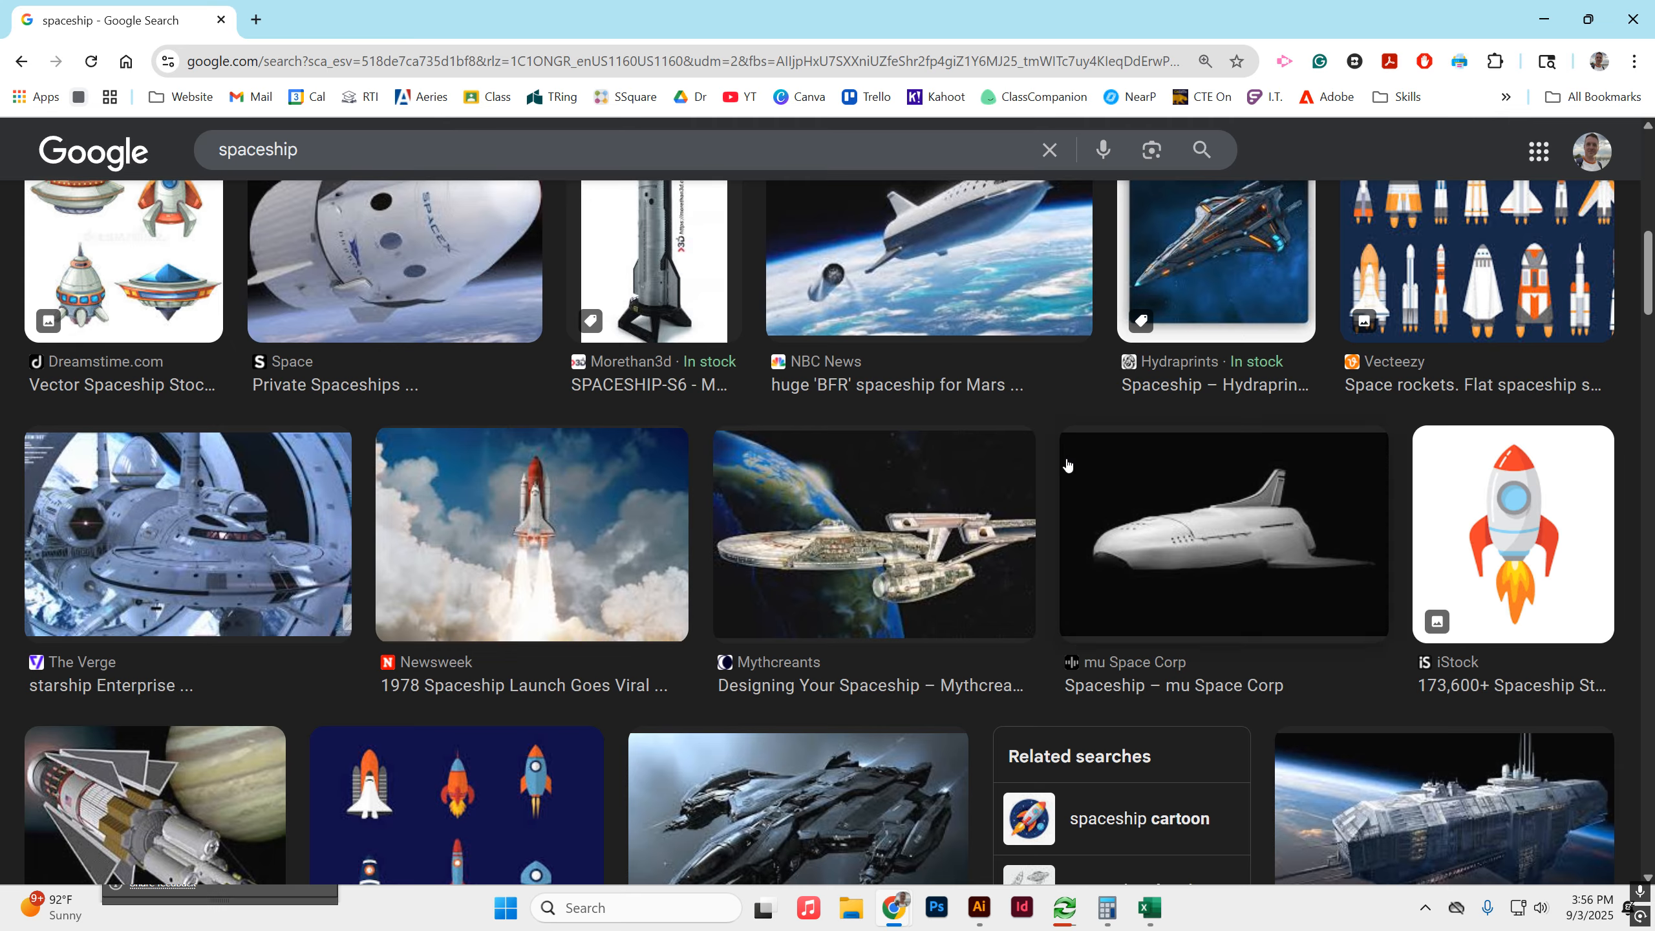
scroll(985, 474, "down", 3)
scroll(984, 474, "down", 4)
scroll(945, 482, "up", 8)
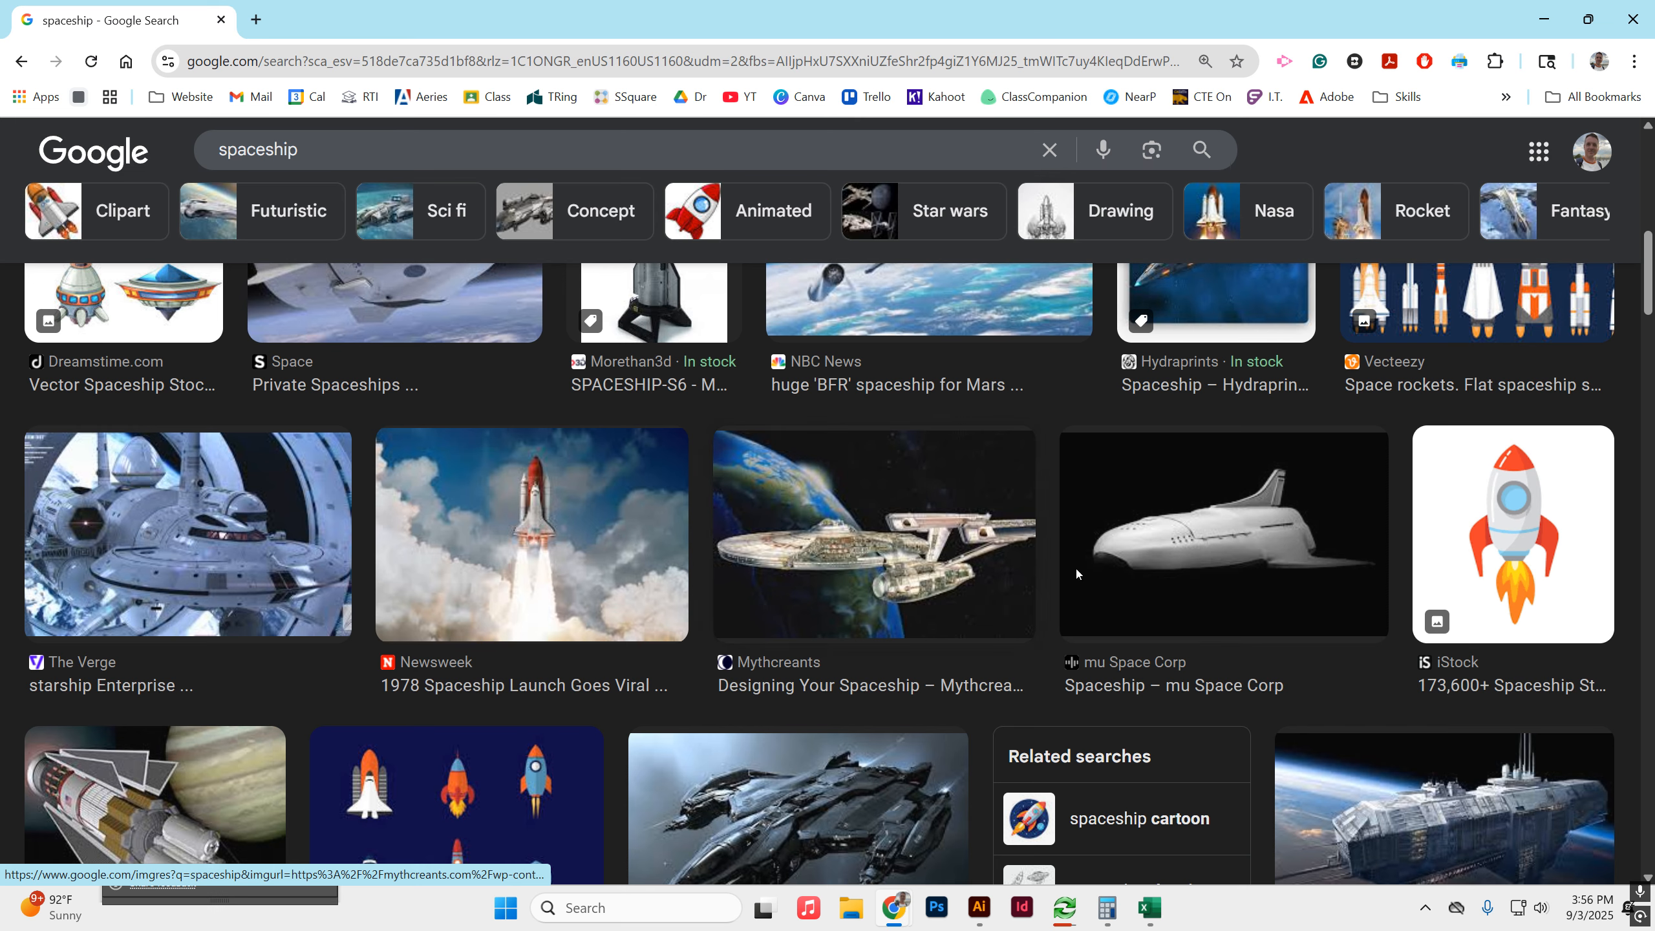
scroll(759, 461, "down", 6)
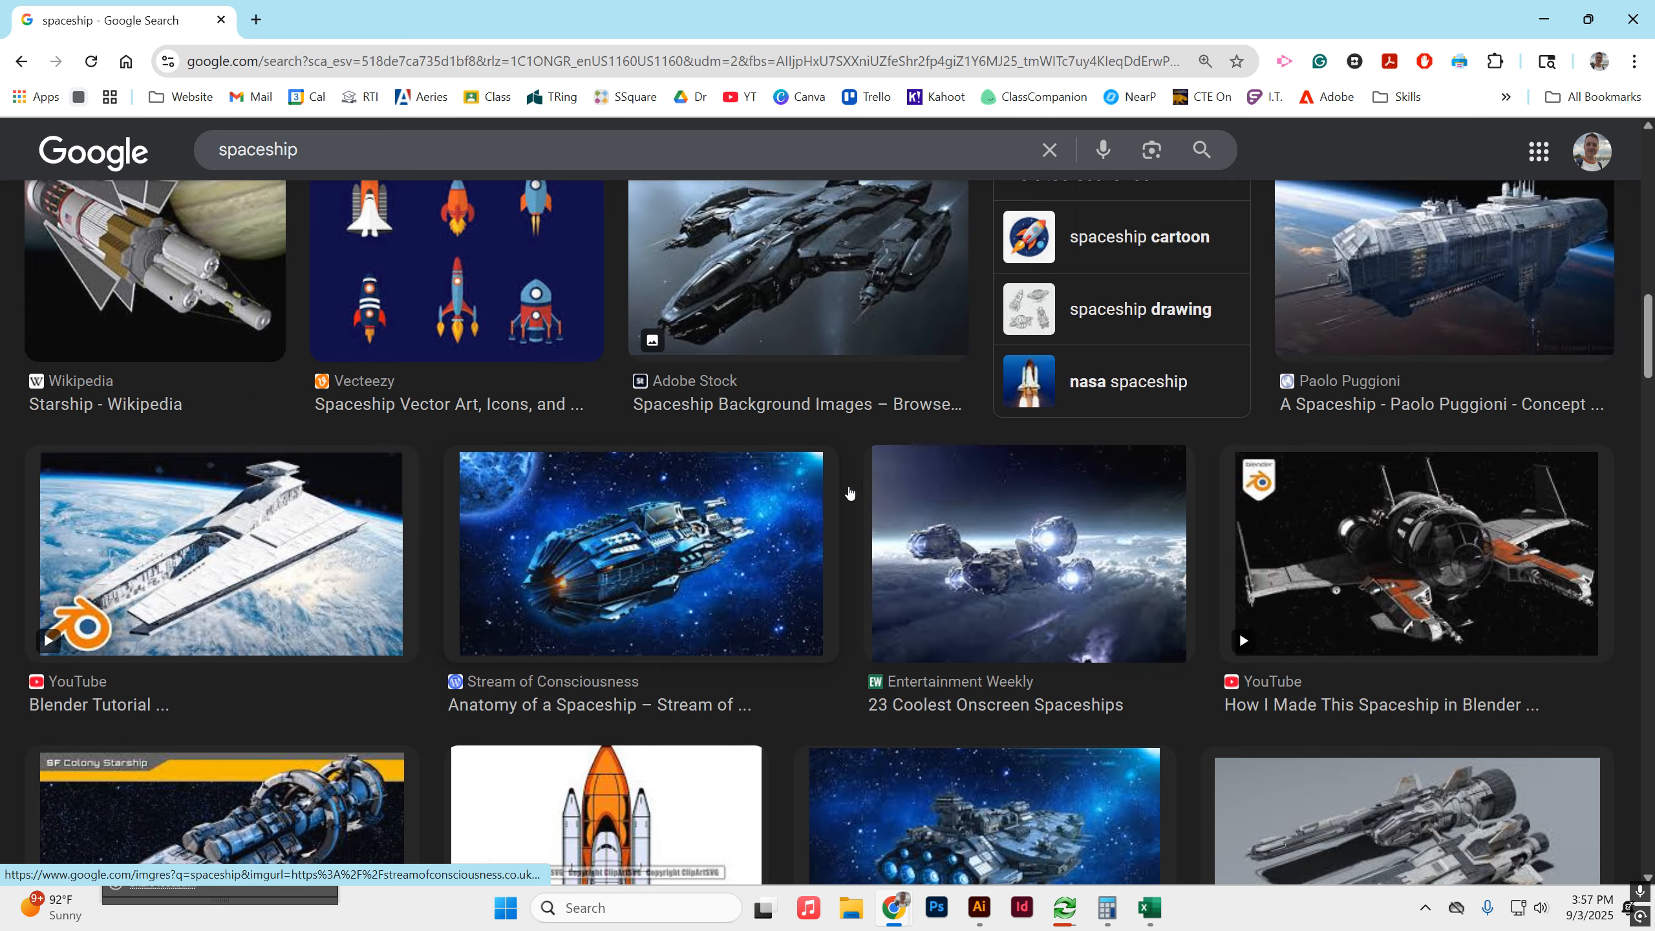
Open the iStock cartoon rocket with red fins and an orange flame, and copy its image.
scroll(1239, 631, "up", 7)
left_click(1562, 591)
right_click(1258, 270)
left_click(1336, 590)
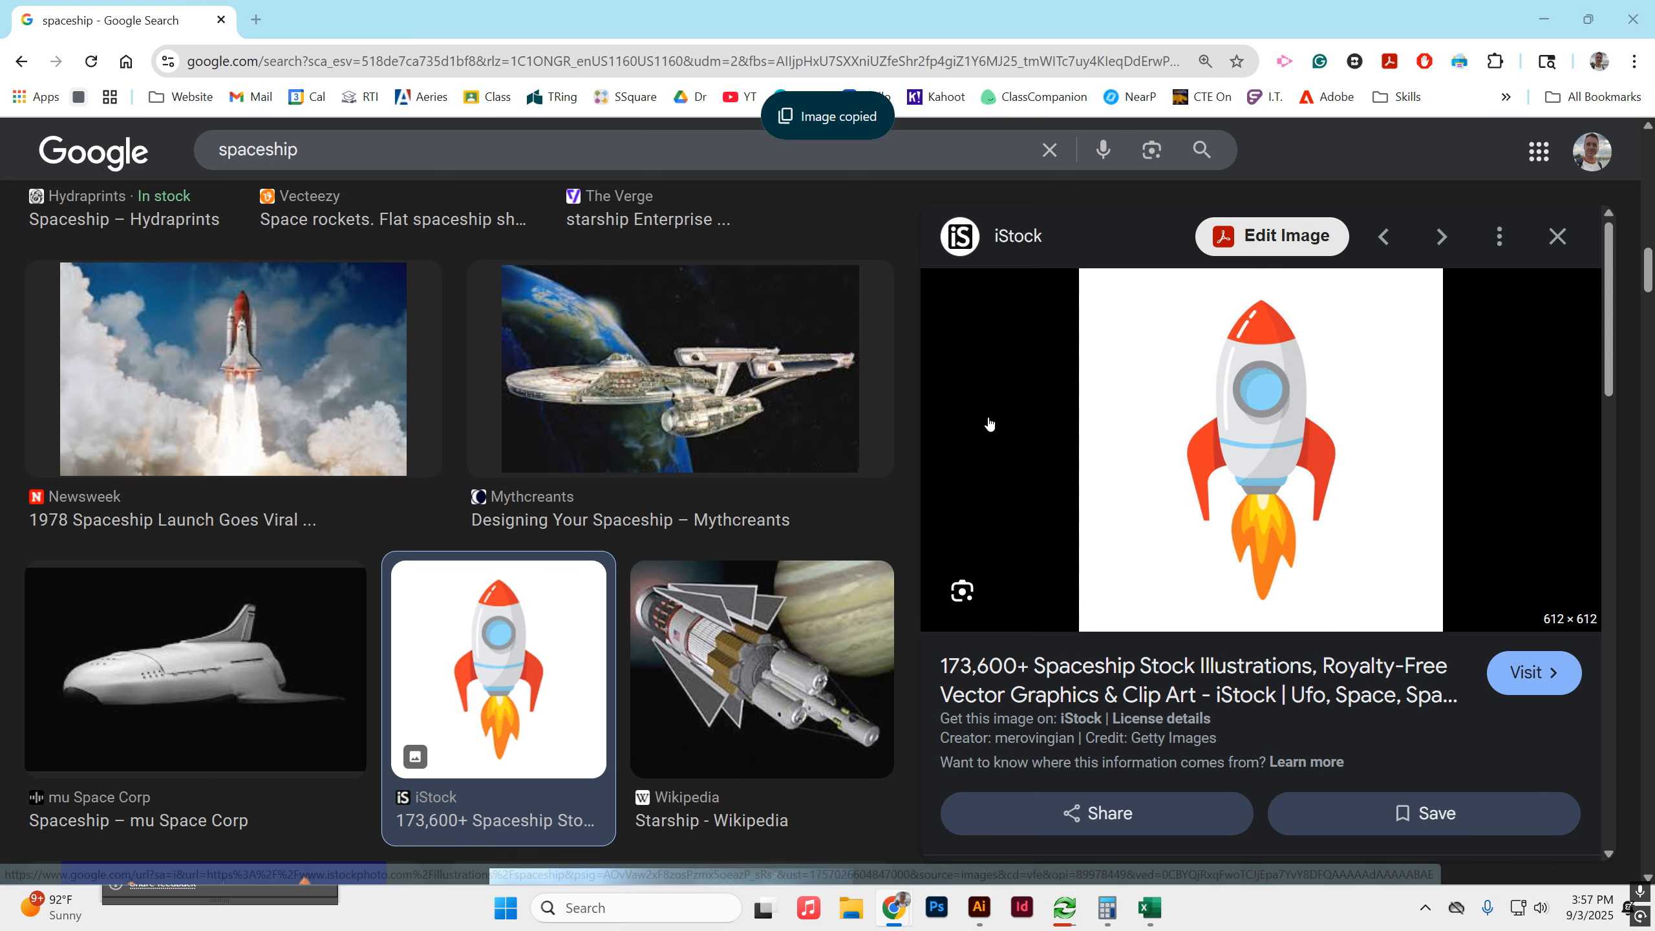
Switch to Illustrator, paste the copied rocket image and place it on the empty canvas beside the space artboard.
left_click(981, 910)
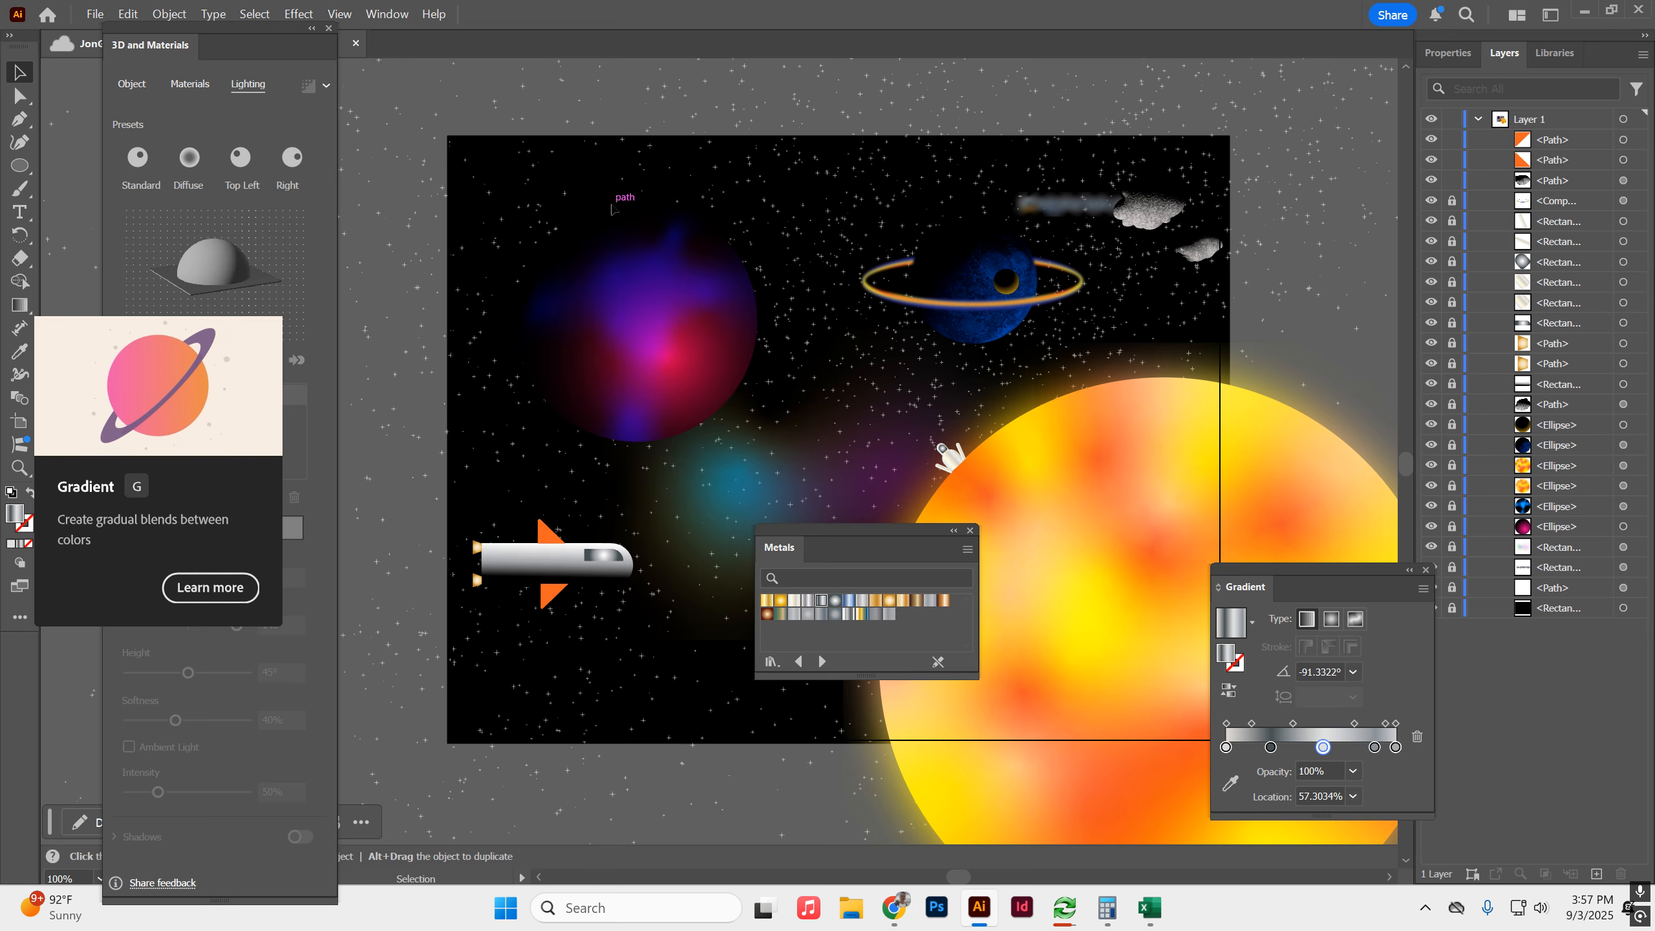
key("ctrl+v")
left_click_drag(802, 345, 732, 365)
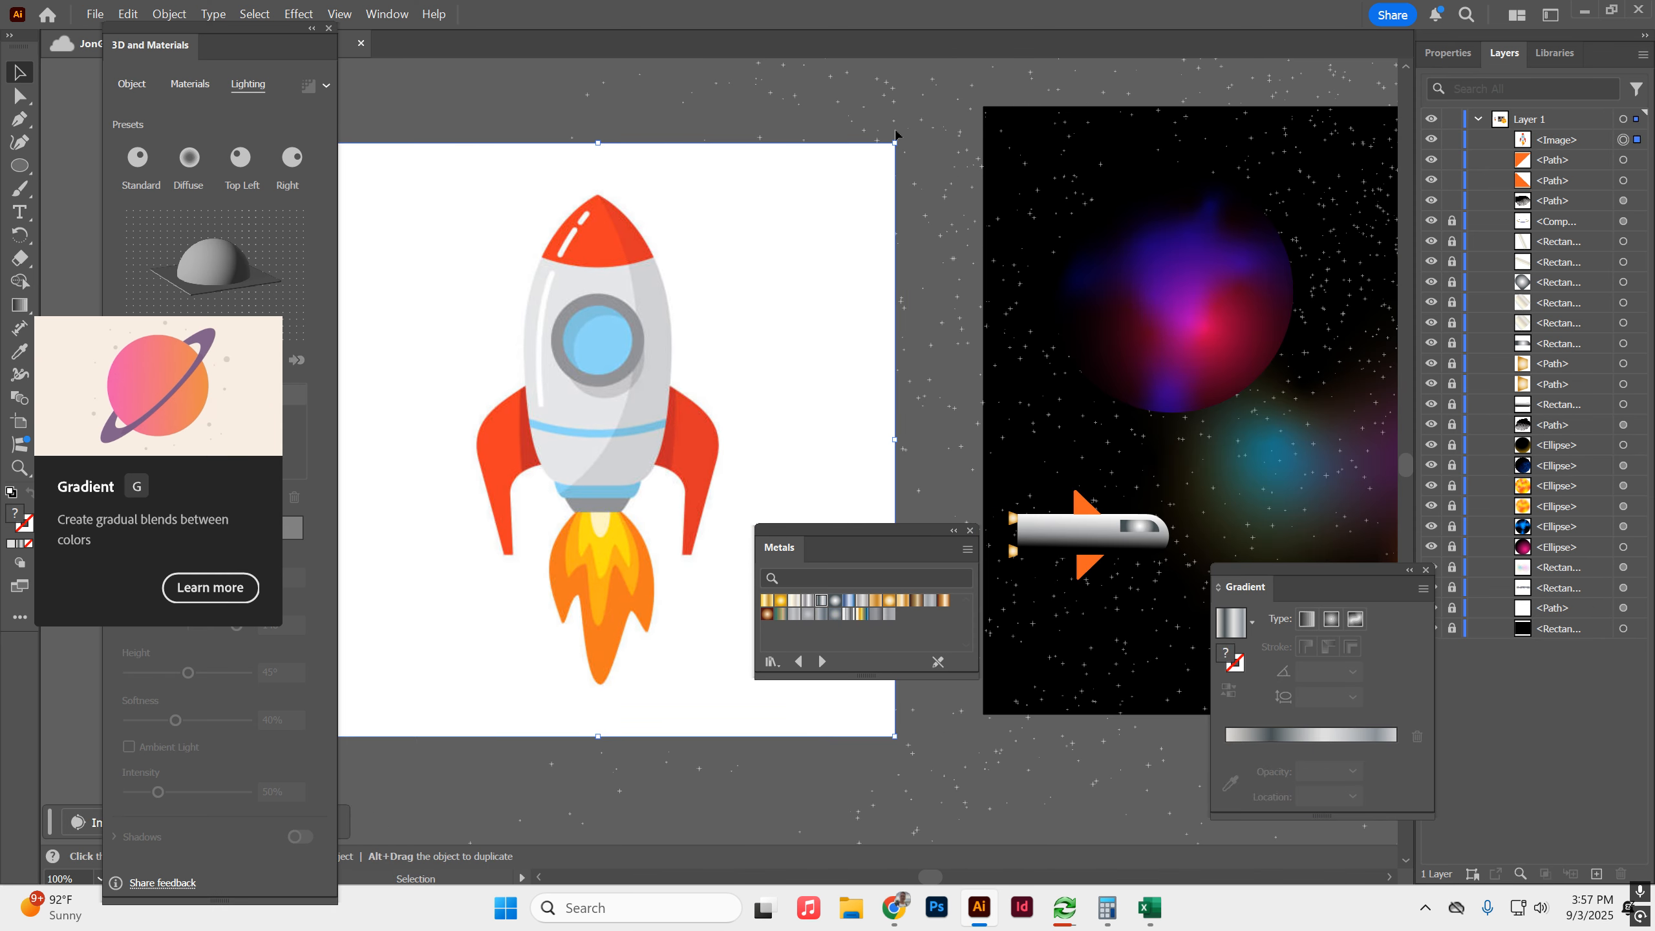
left_click_drag(588, 279, 876, 234)
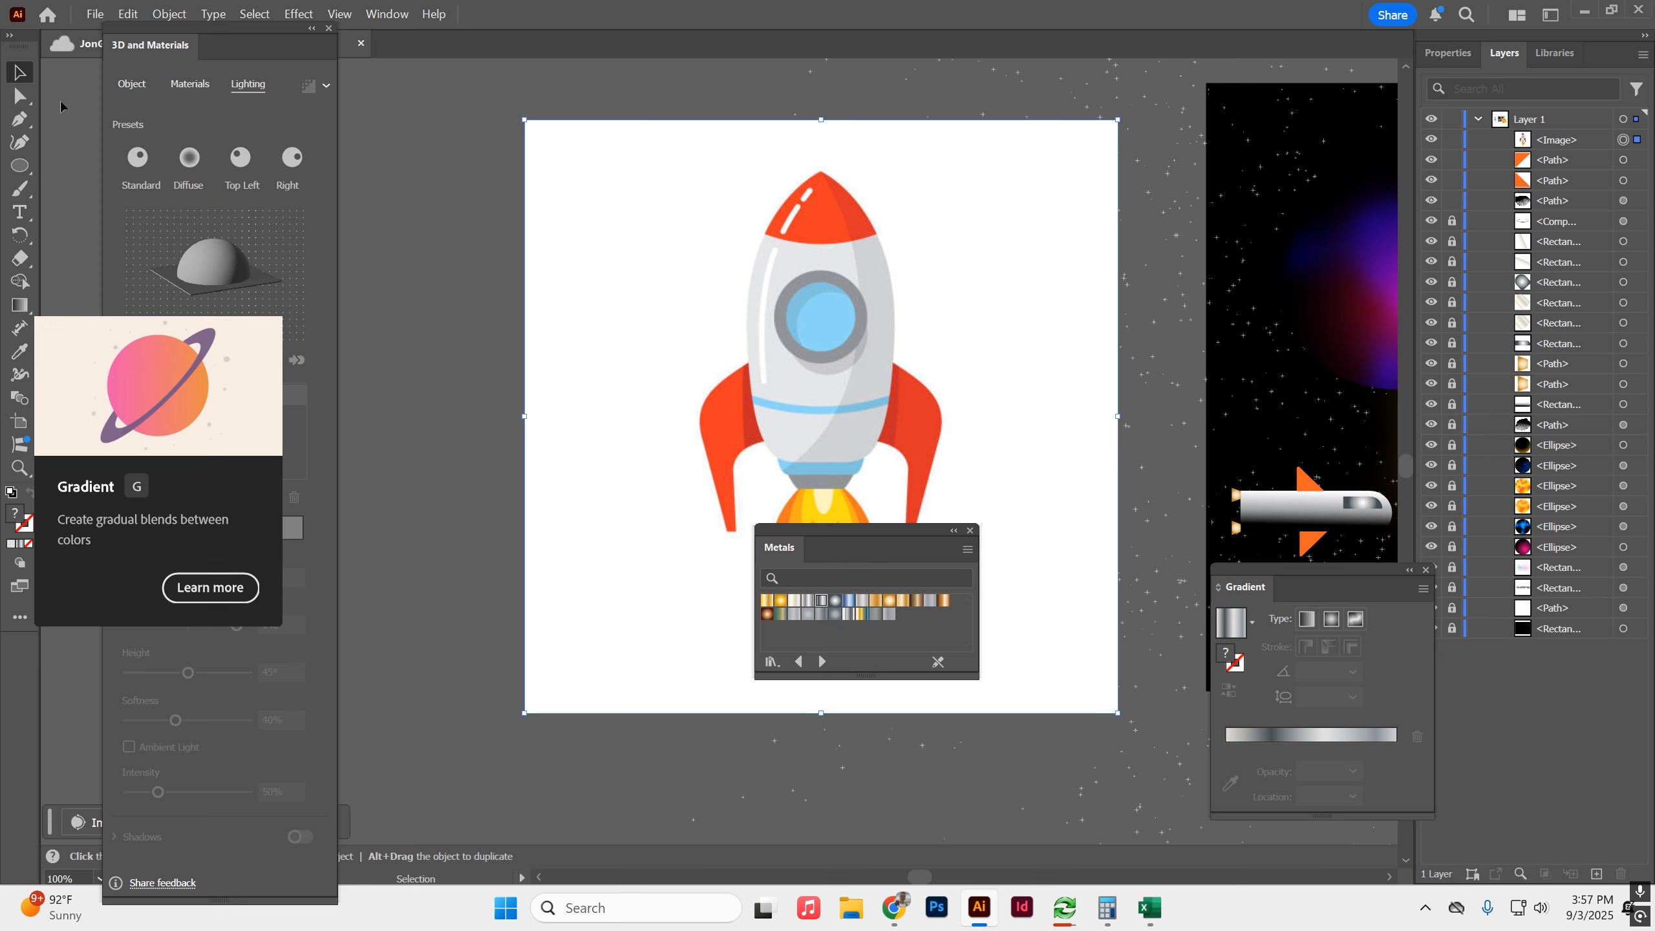
Draw a tall rectangle over the reference rocket's body with the Rectangle tool and move it to the left of the rocket.
left_click(20, 166)
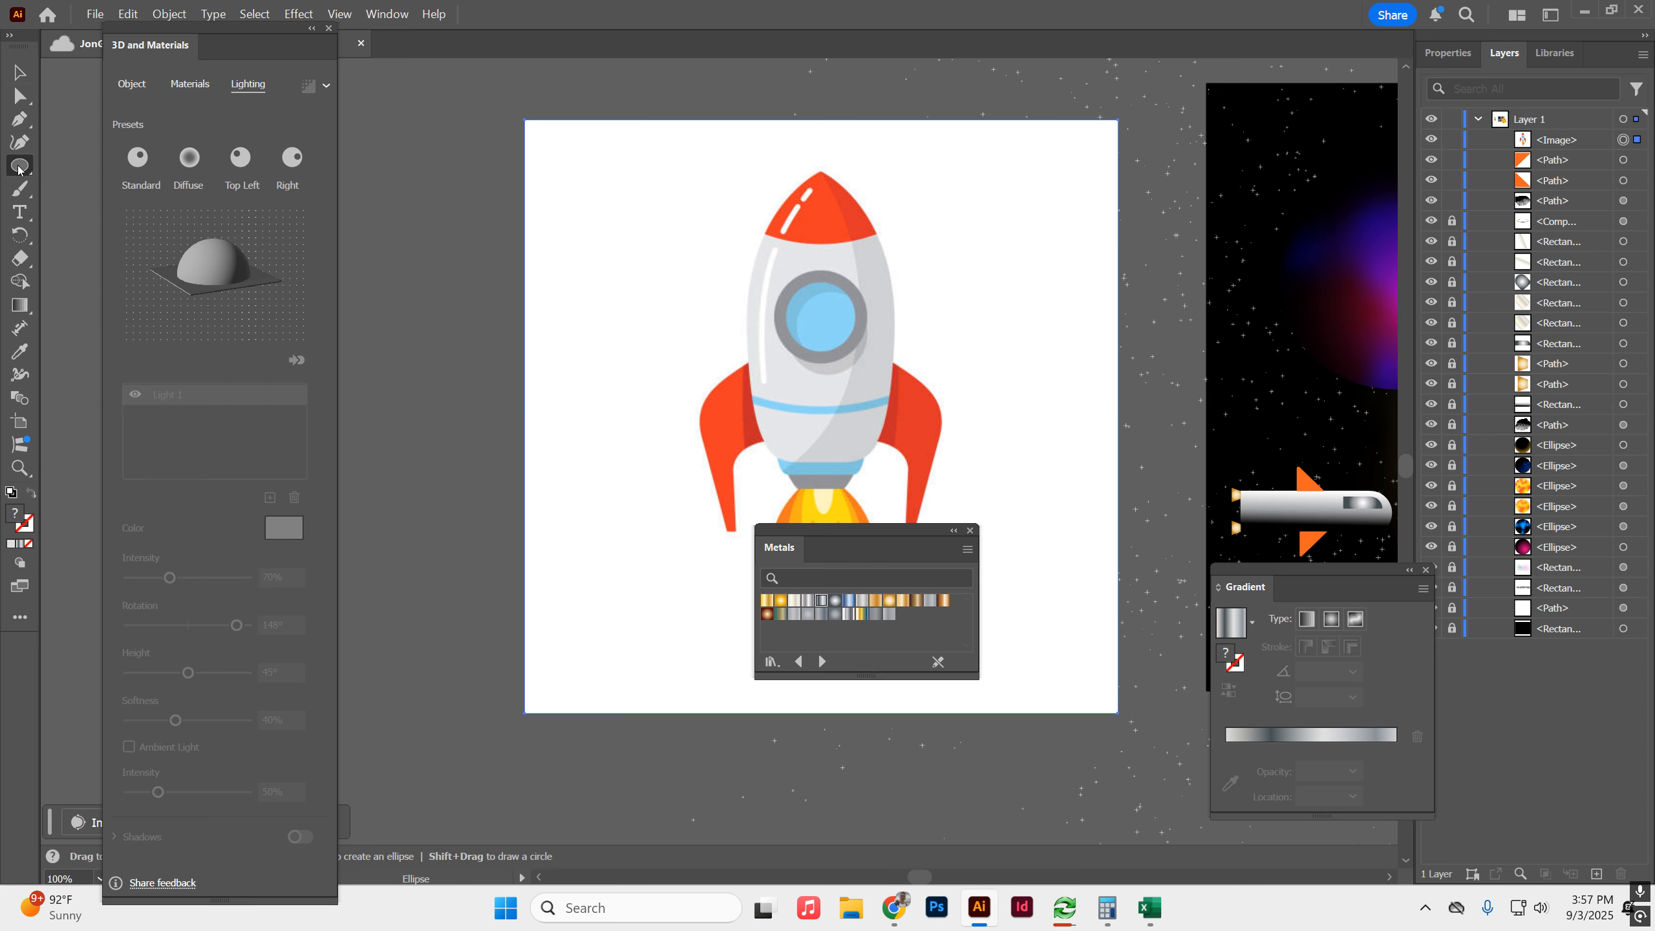
left_click(17, 170)
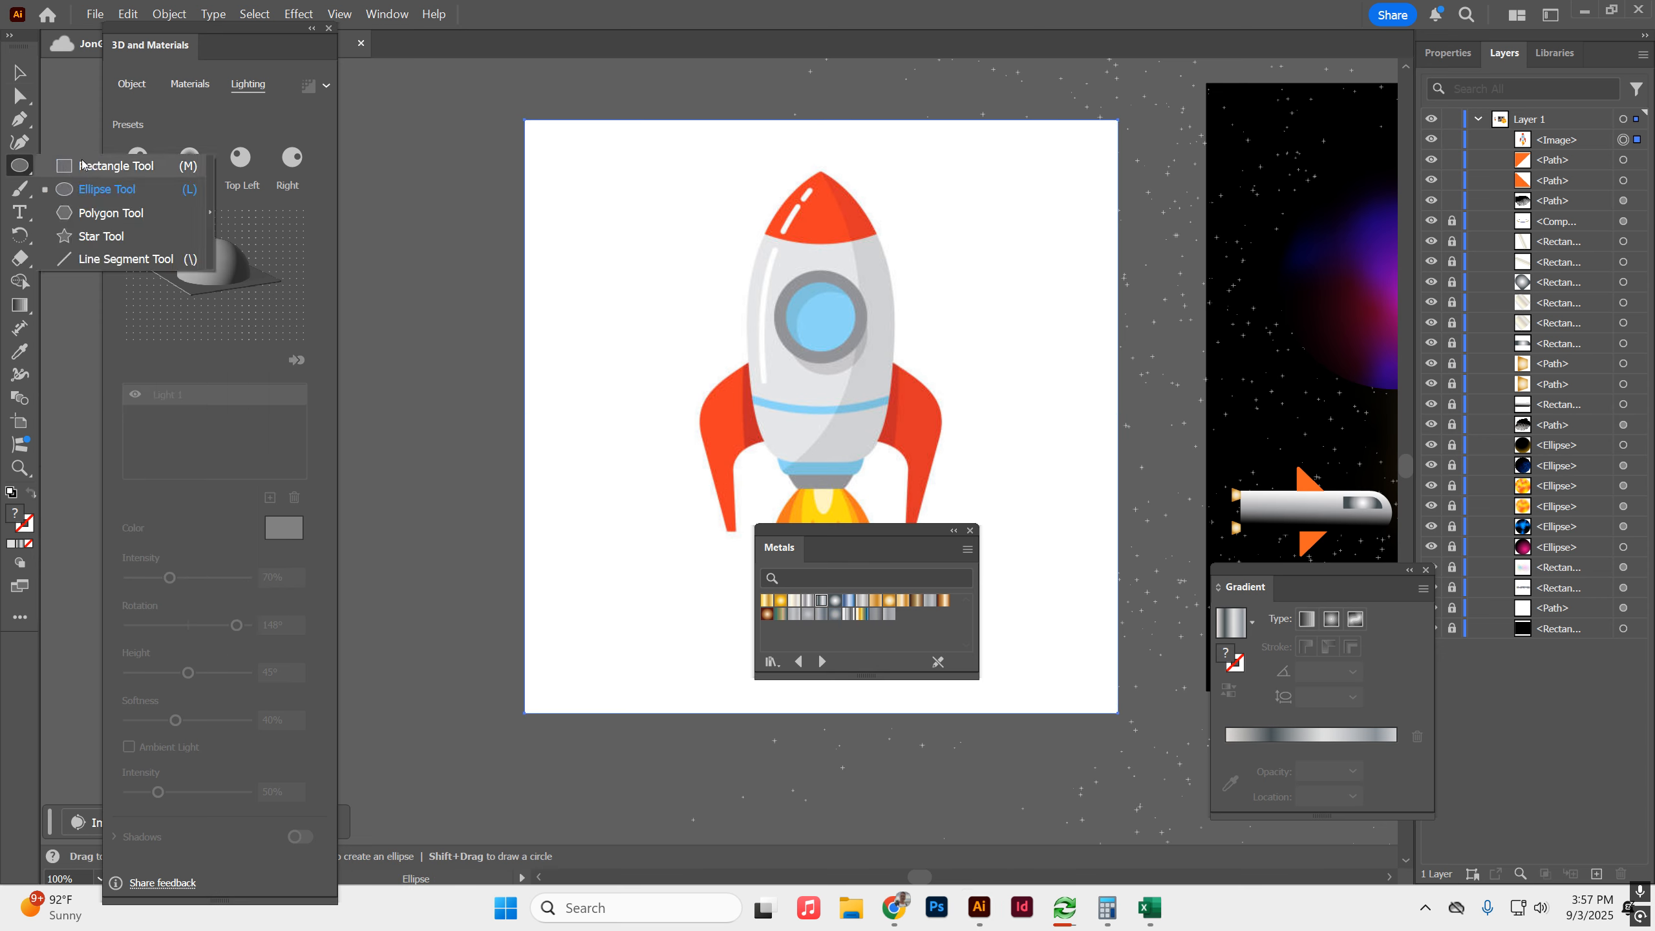
left_click(97, 165)
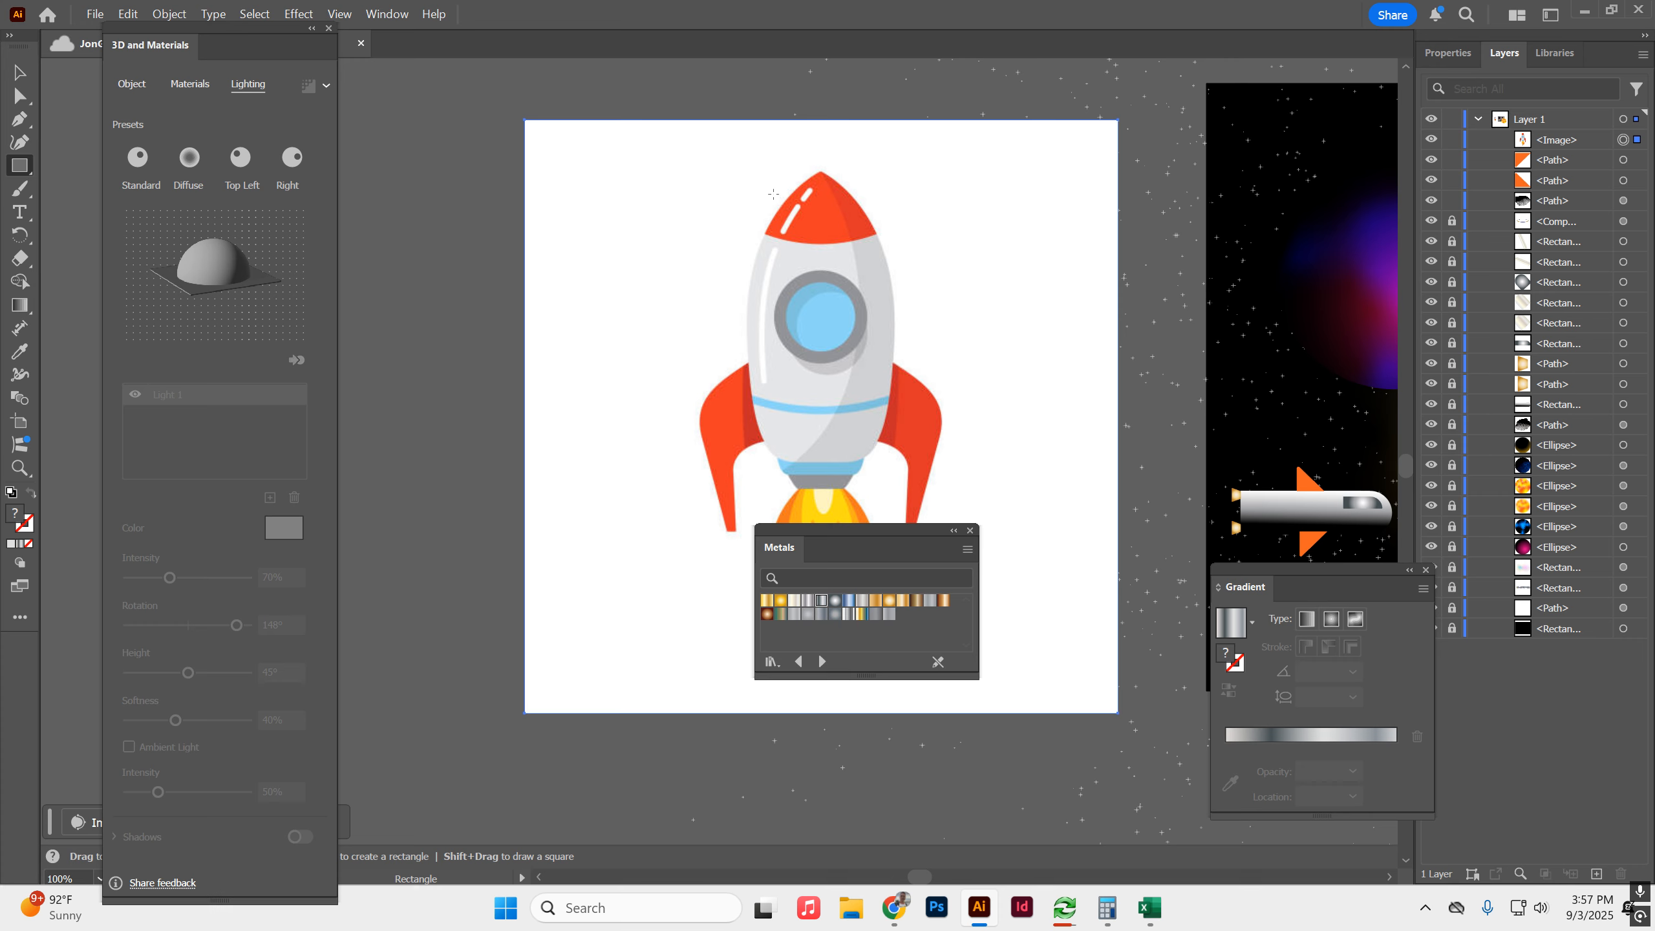
left_click_drag(759, 183, 890, 474)
key("v")
left_click_drag(893, 267, 680, 259)
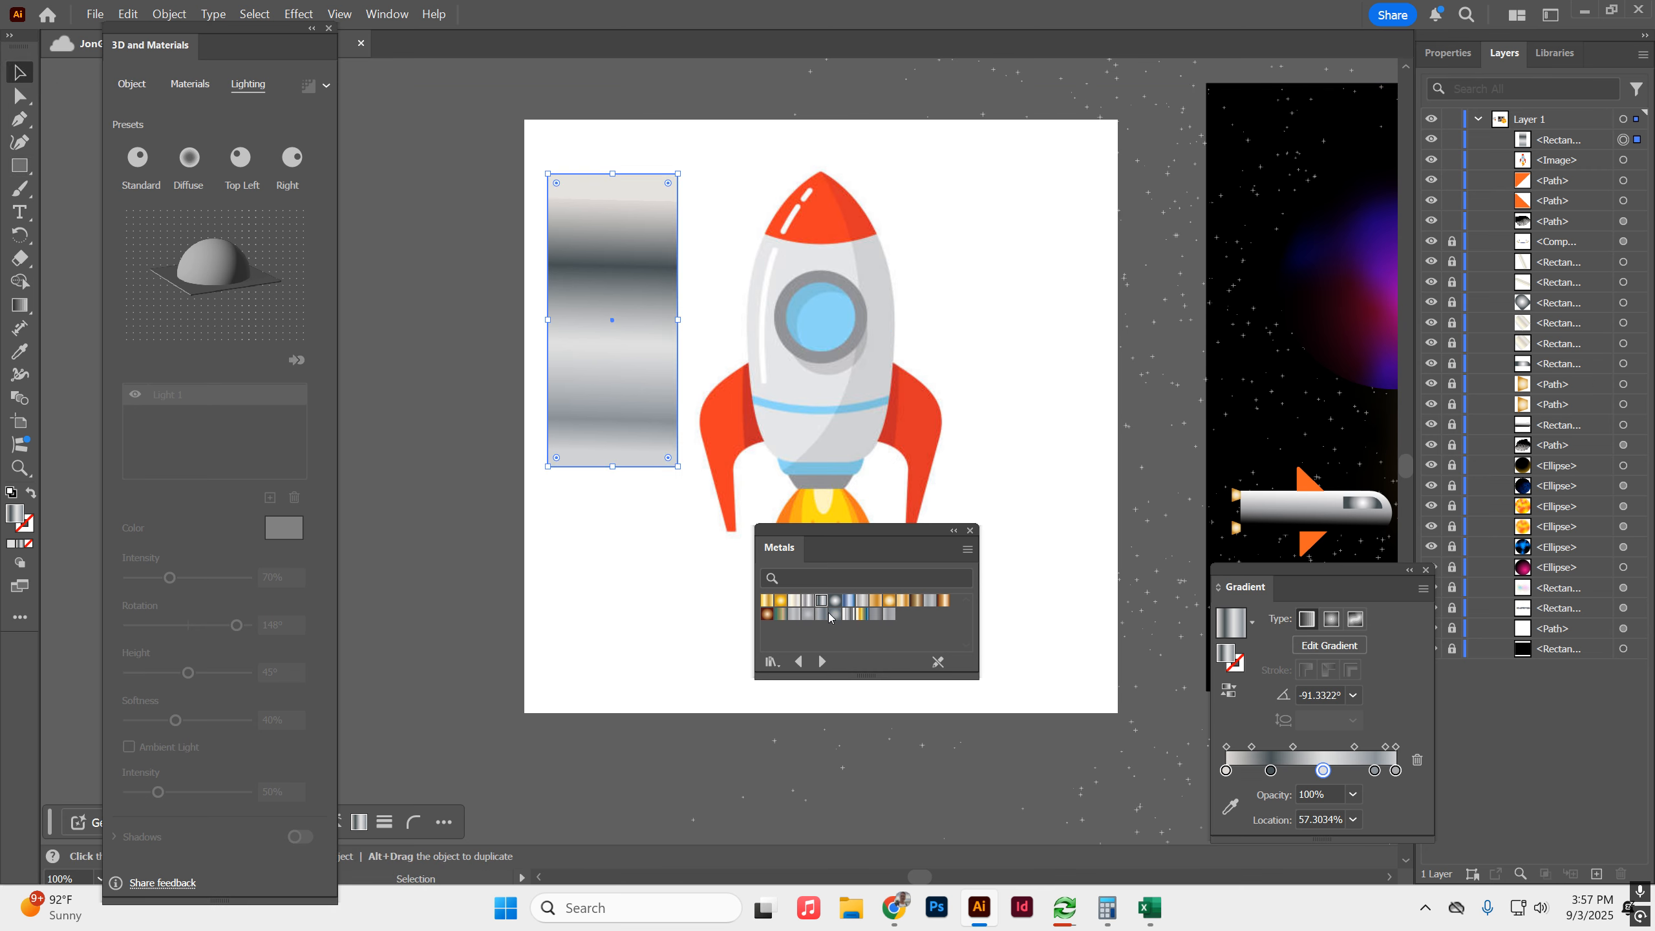
Fill the rectangle with a pale gold-and-silver metal gradient running horizontally across its width.
left_click(807, 603)
left_click(795, 602)
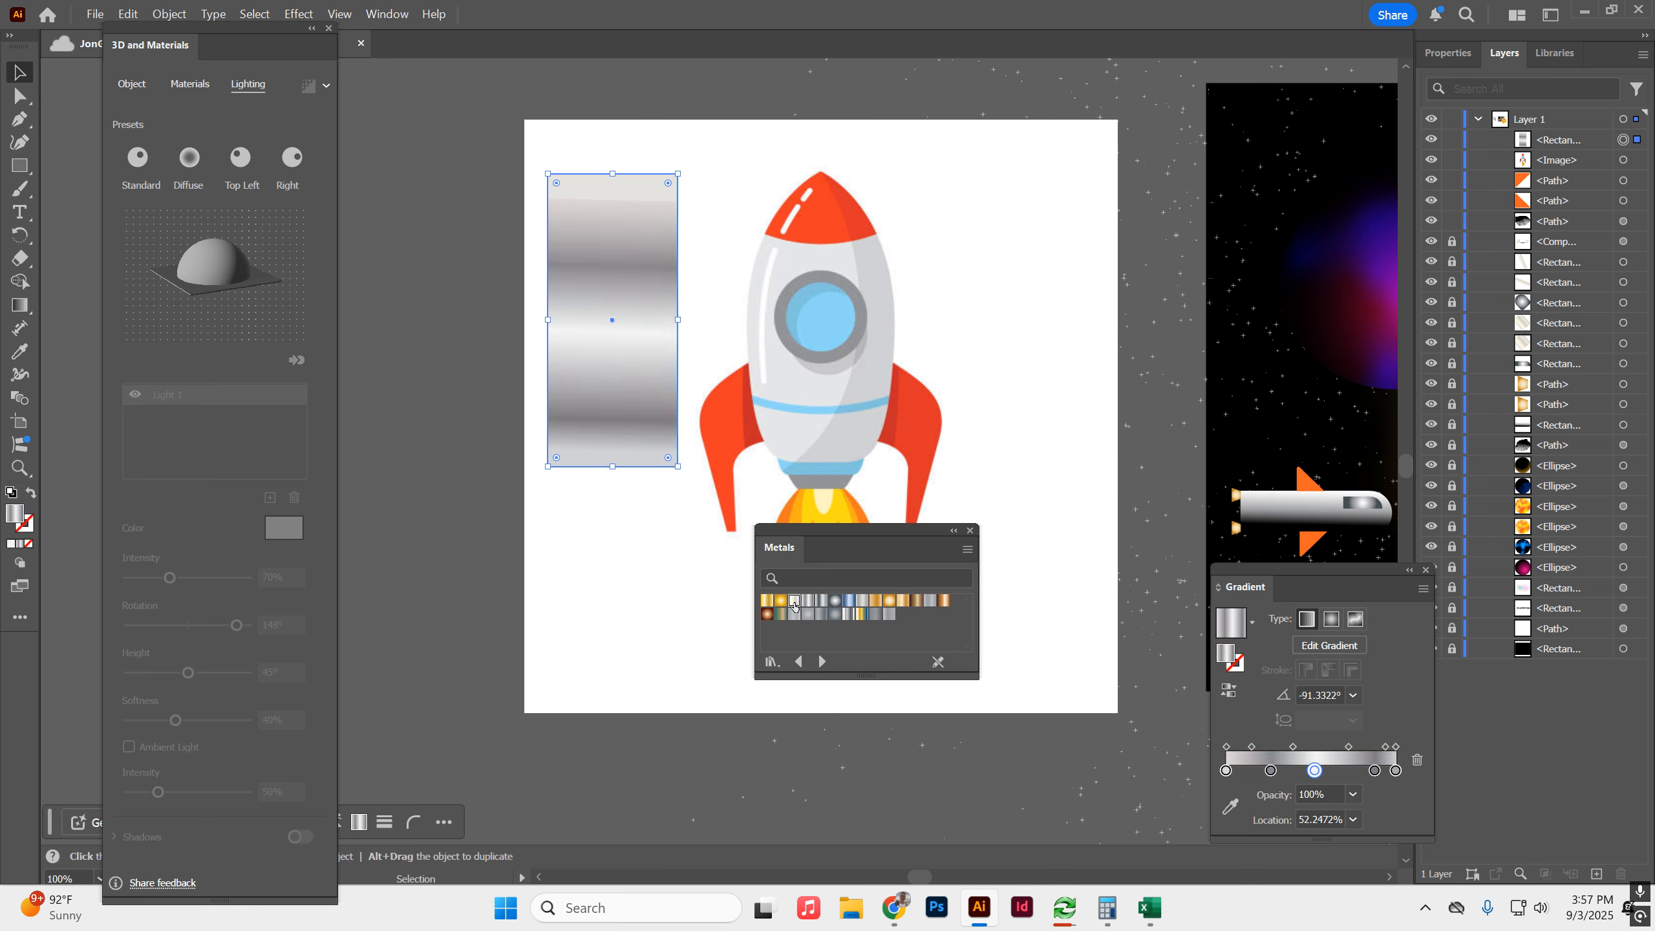
key("g")
left_click_drag(541, 317, 675, 323)
Bring the rectangle's top corners together into one centred peak and add an anchor point on each slanted side.
key("a")
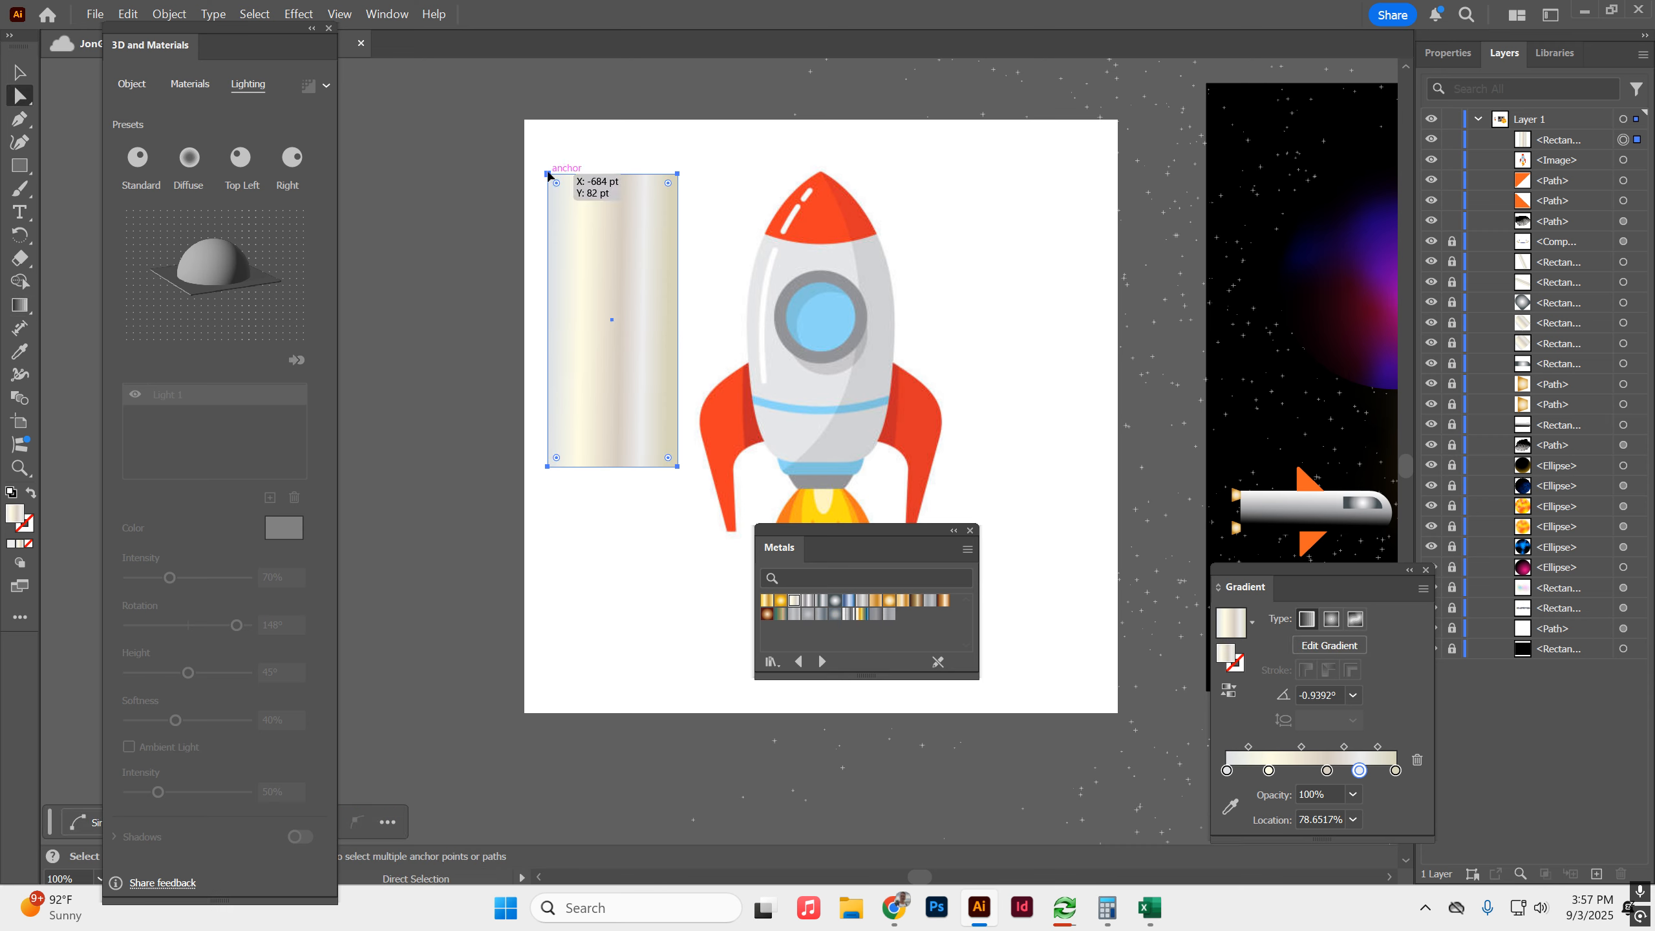
left_click_drag(548, 174, 620, 148)
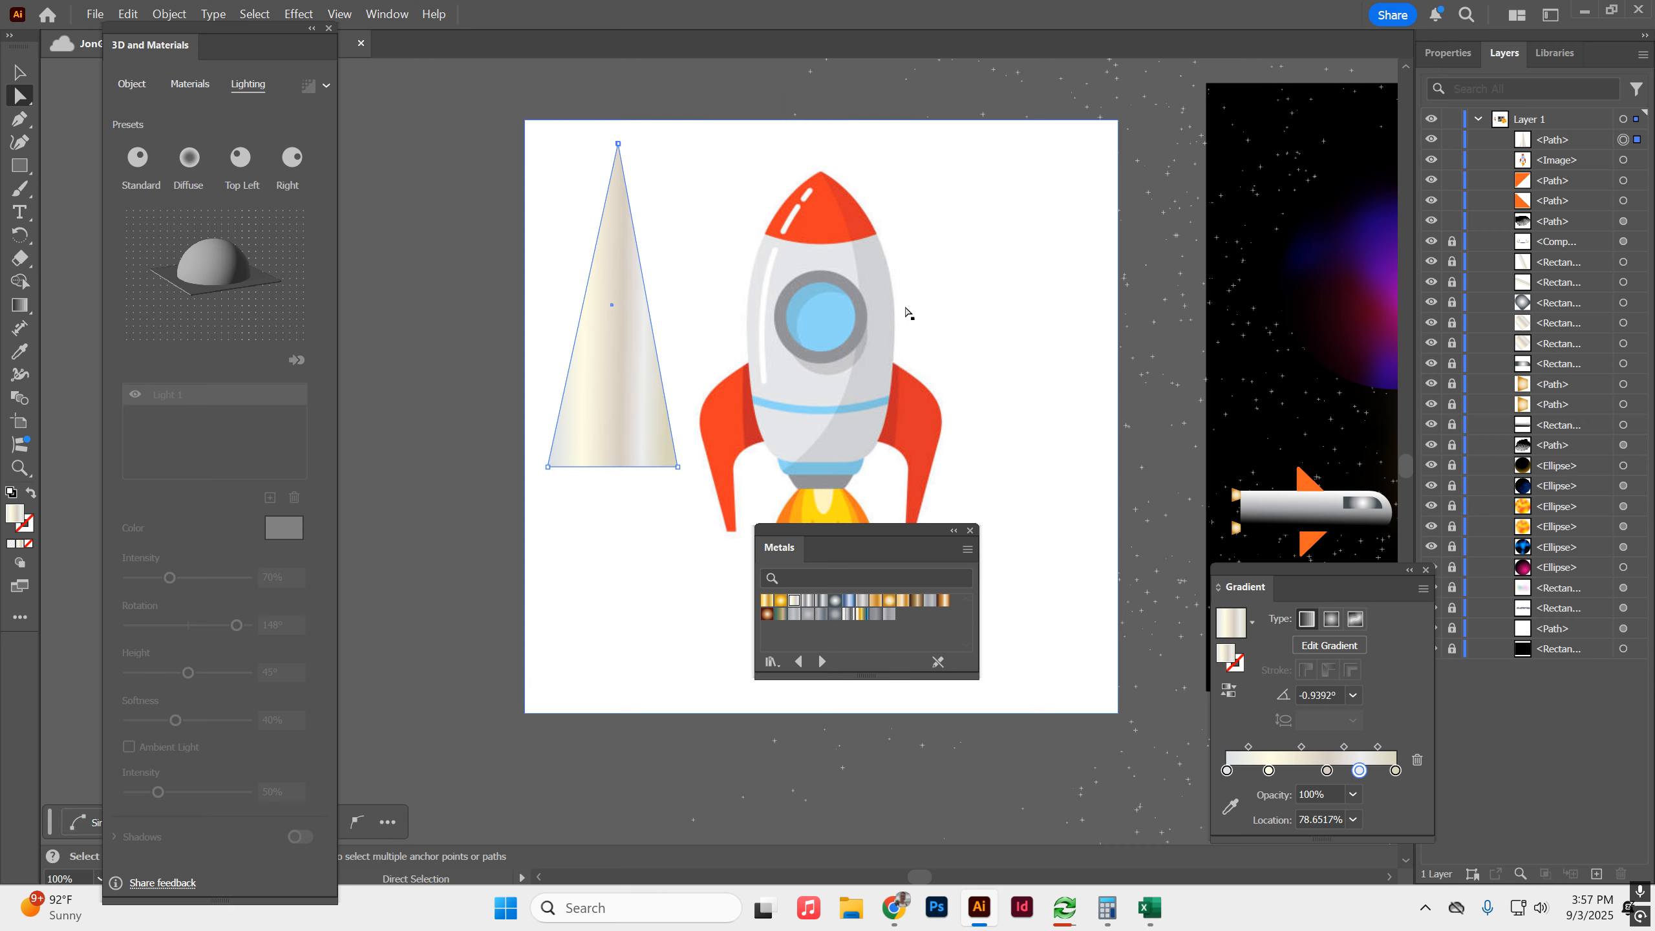
left_click(24, 122)
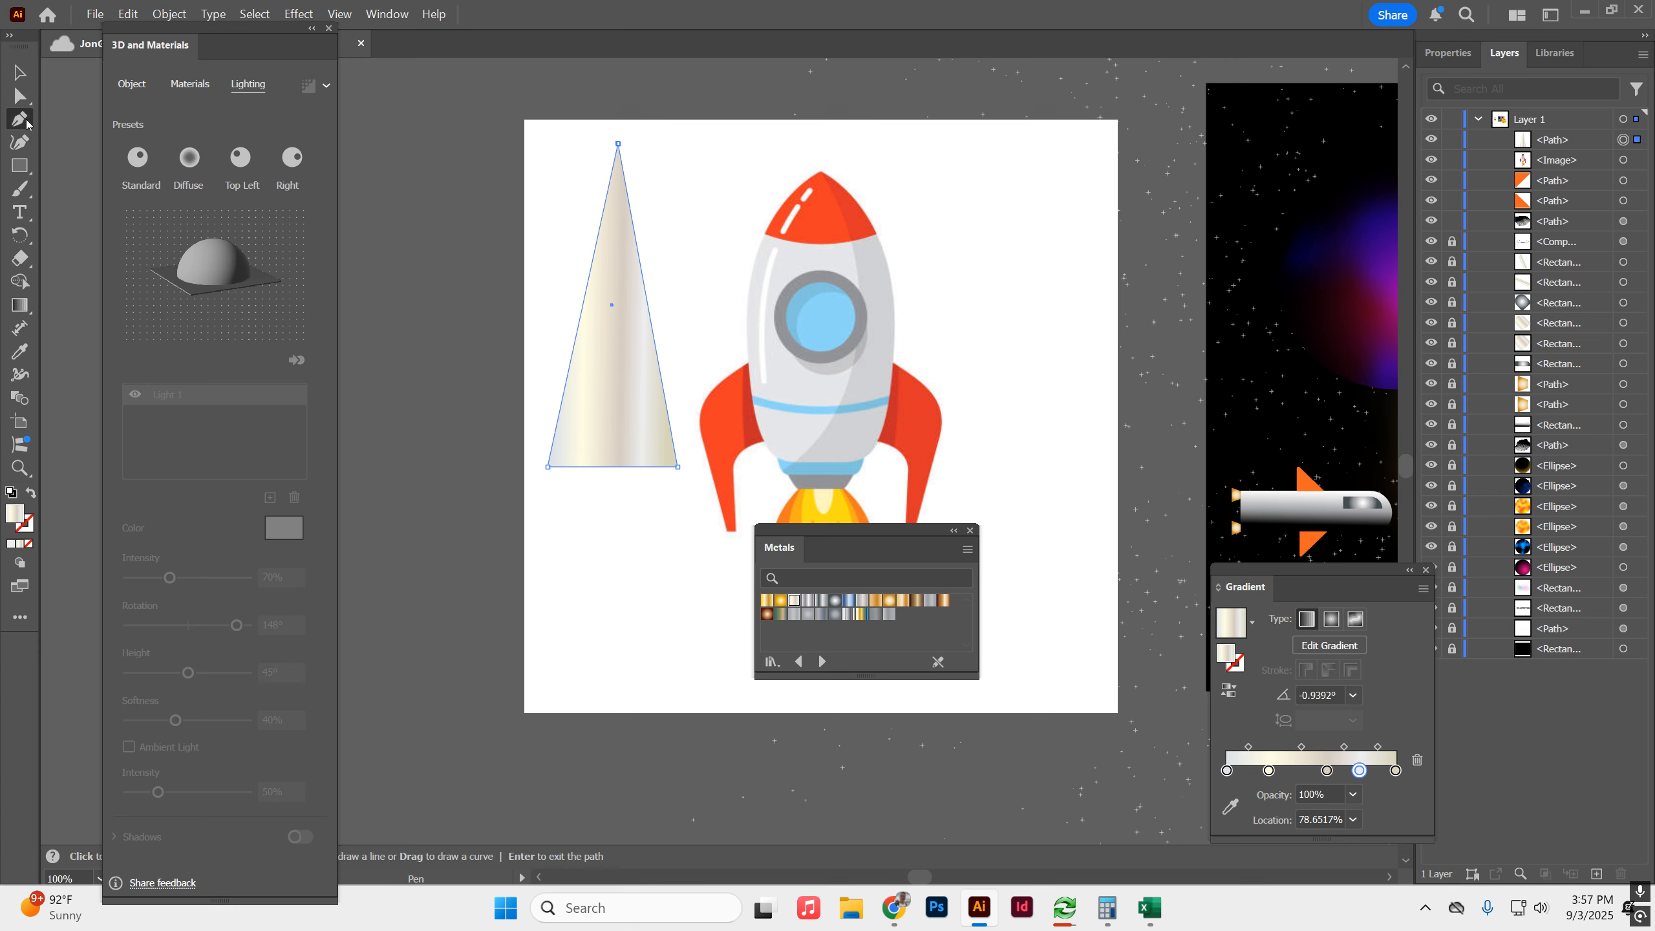
left_click(598, 240)
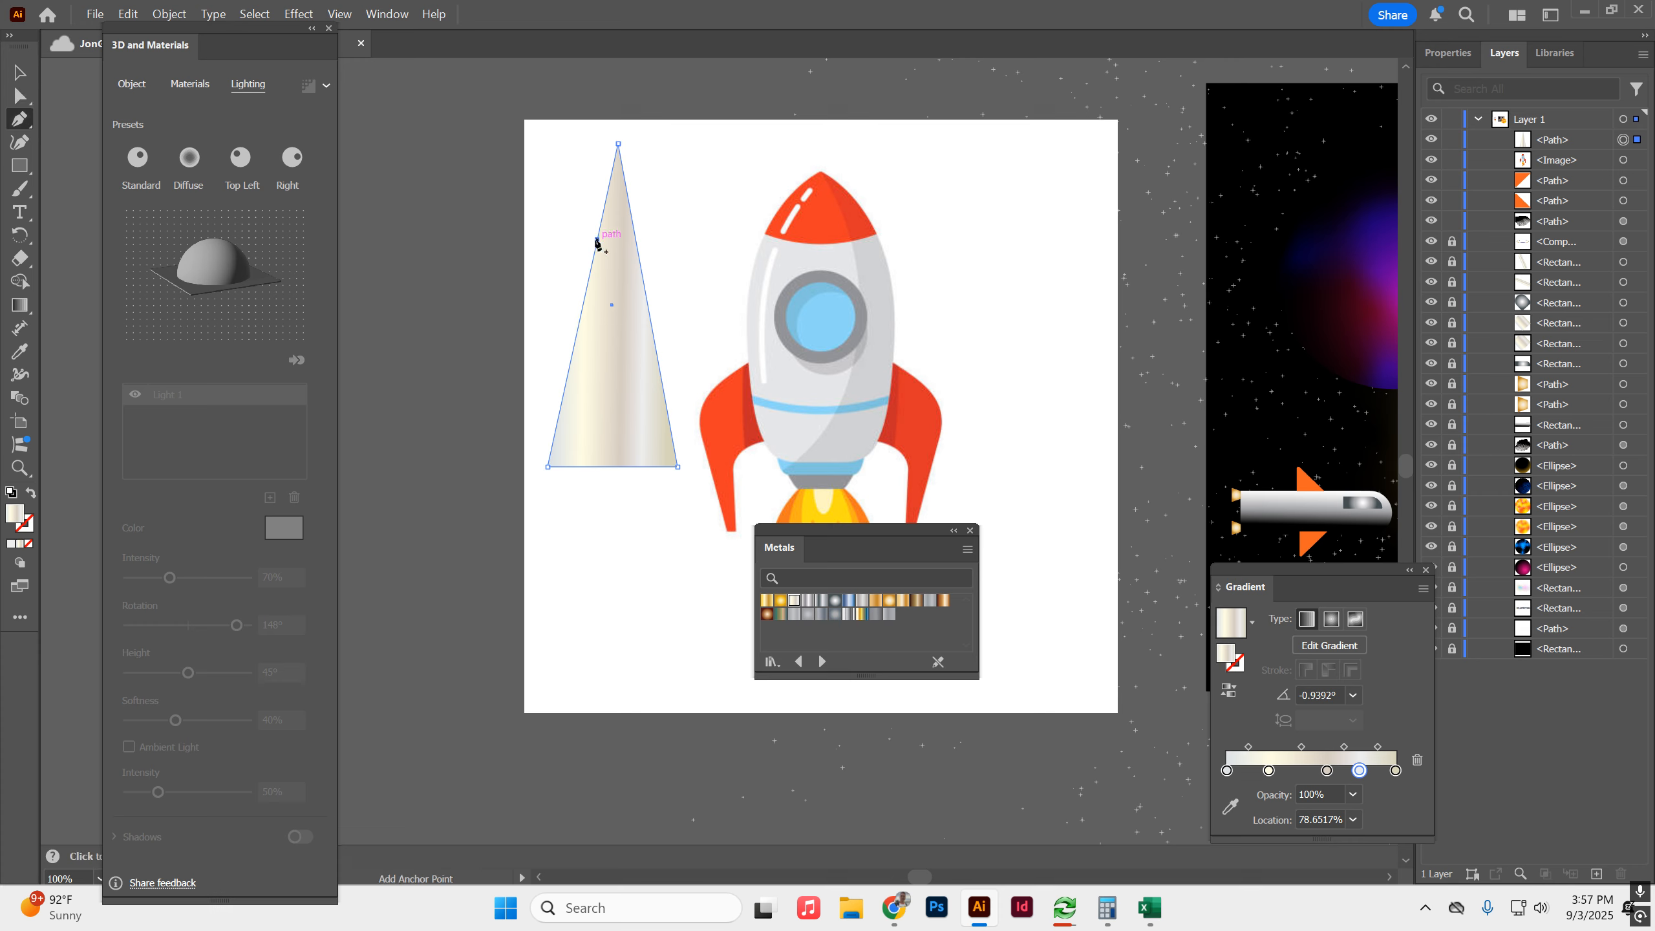
left_click(636, 240)
left_click(636, 240)
Pull the new side anchor points outward to form the body's shoulders, and move the reference image clear of the shape.
left_click(20, 95)
left_click_drag(601, 245, 663, 196)
left_click_drag(678, 458, 971, 463)
Round the body's bottom corners to about 28 pt and smooth its shoulders into a curved nose, shifting the body slightly up and left.
left_click(574, 448)
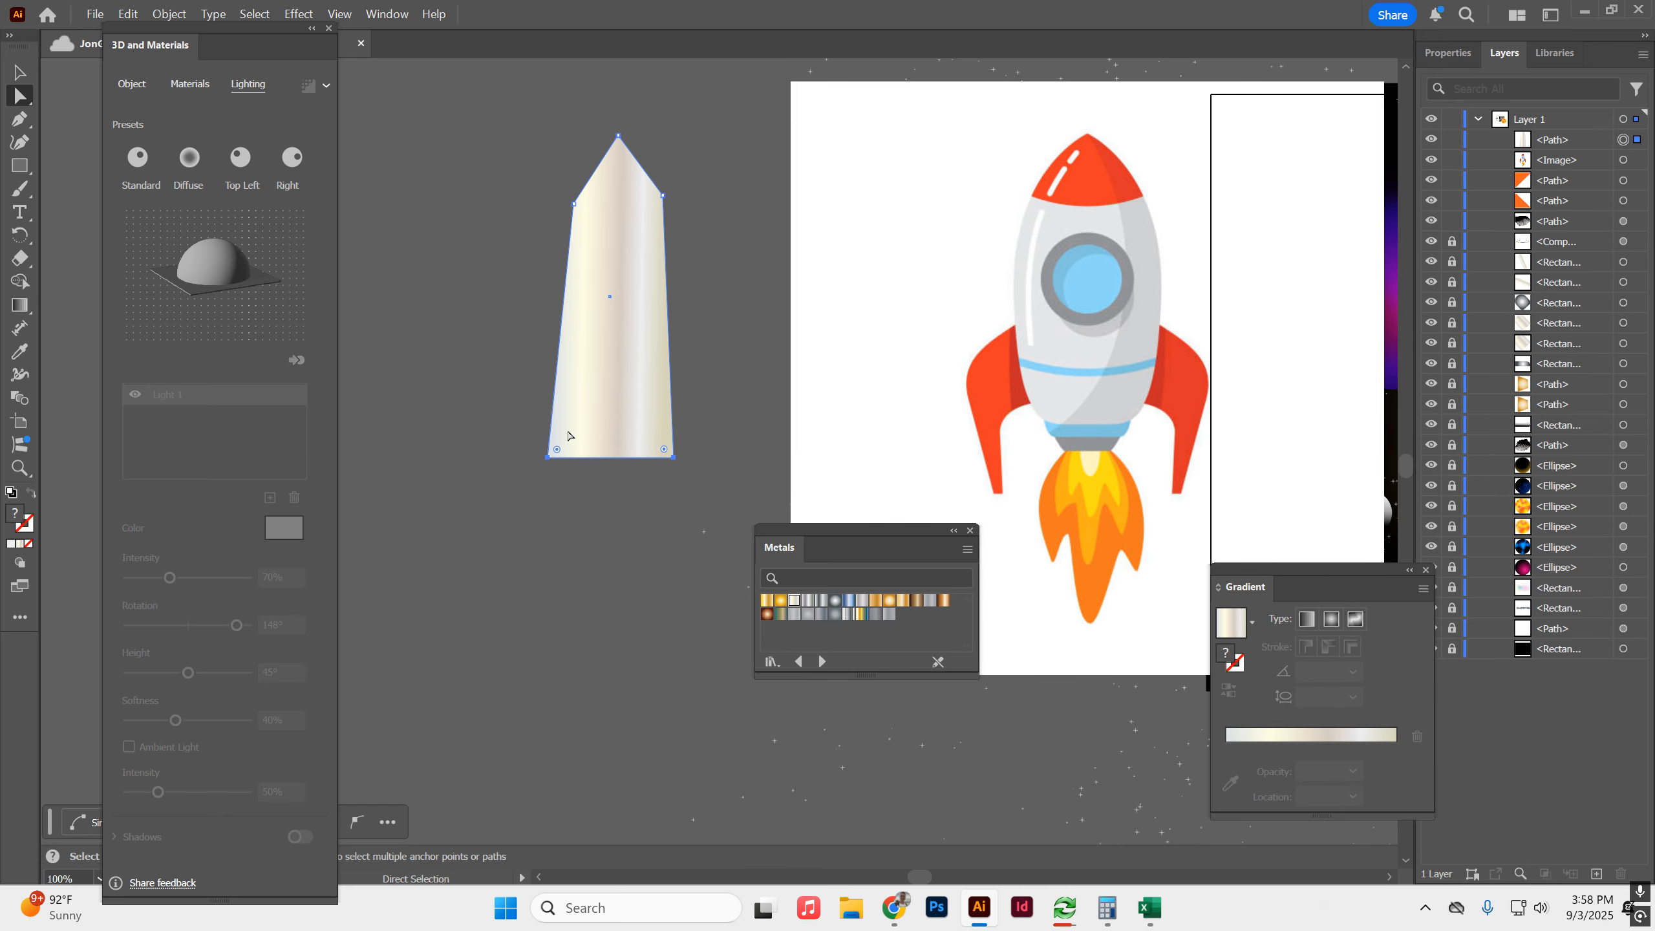
left_click_drag(562, 449, 574, 432)
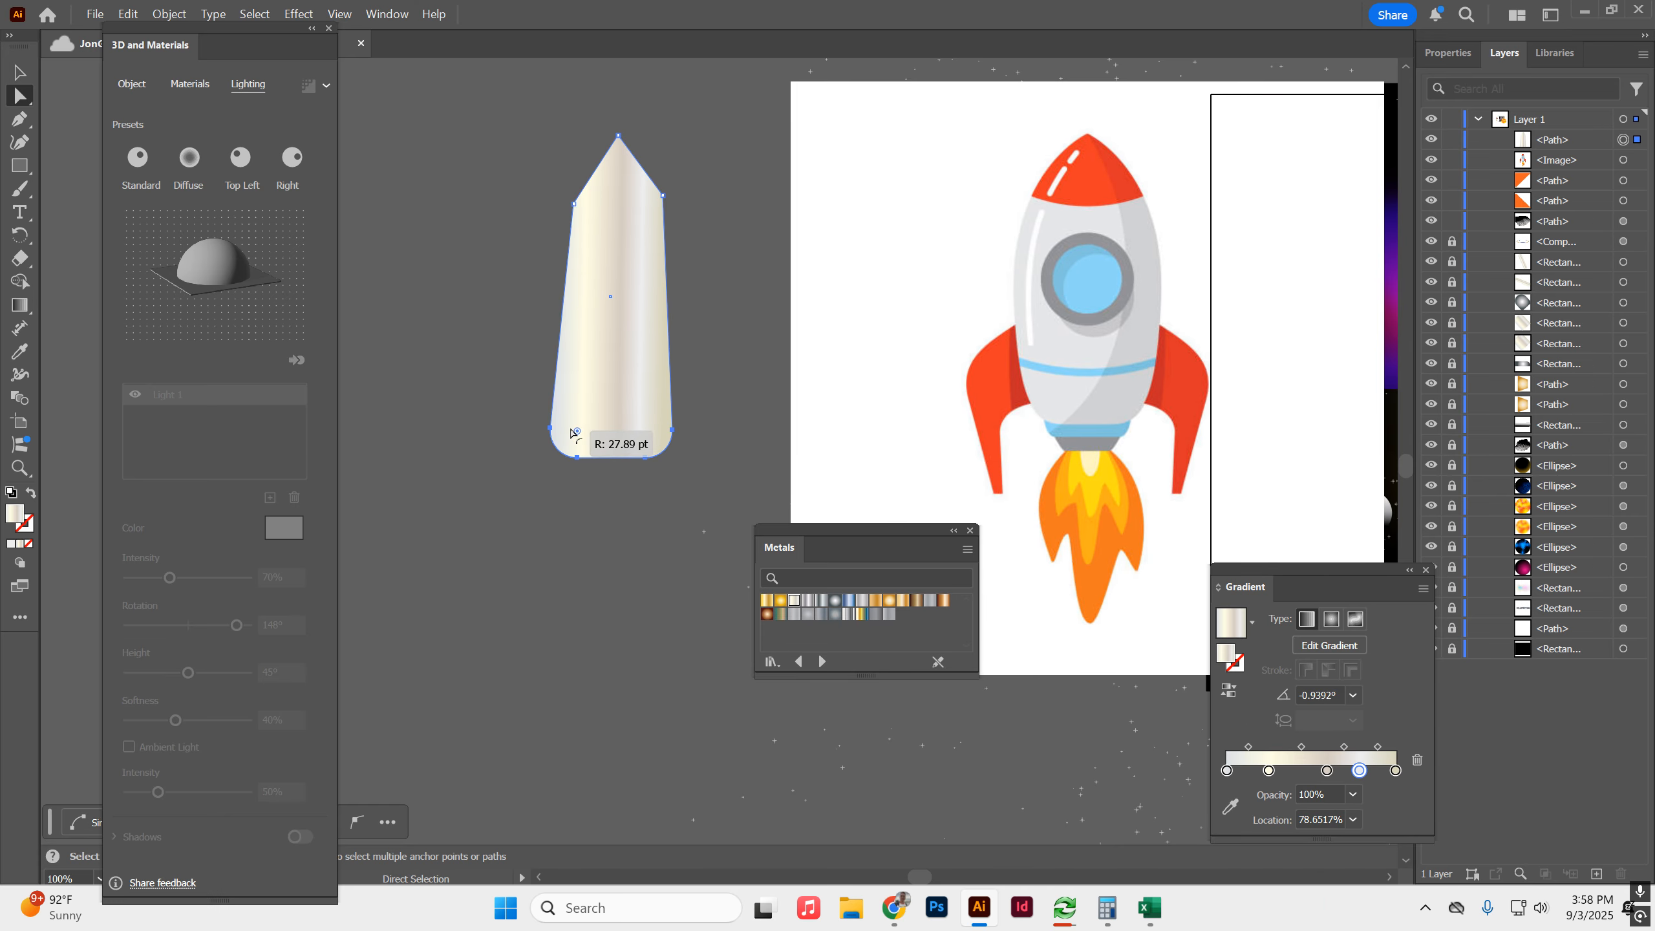
left_click_drag(577, 205, 567, 478)
left_click(375, 106)
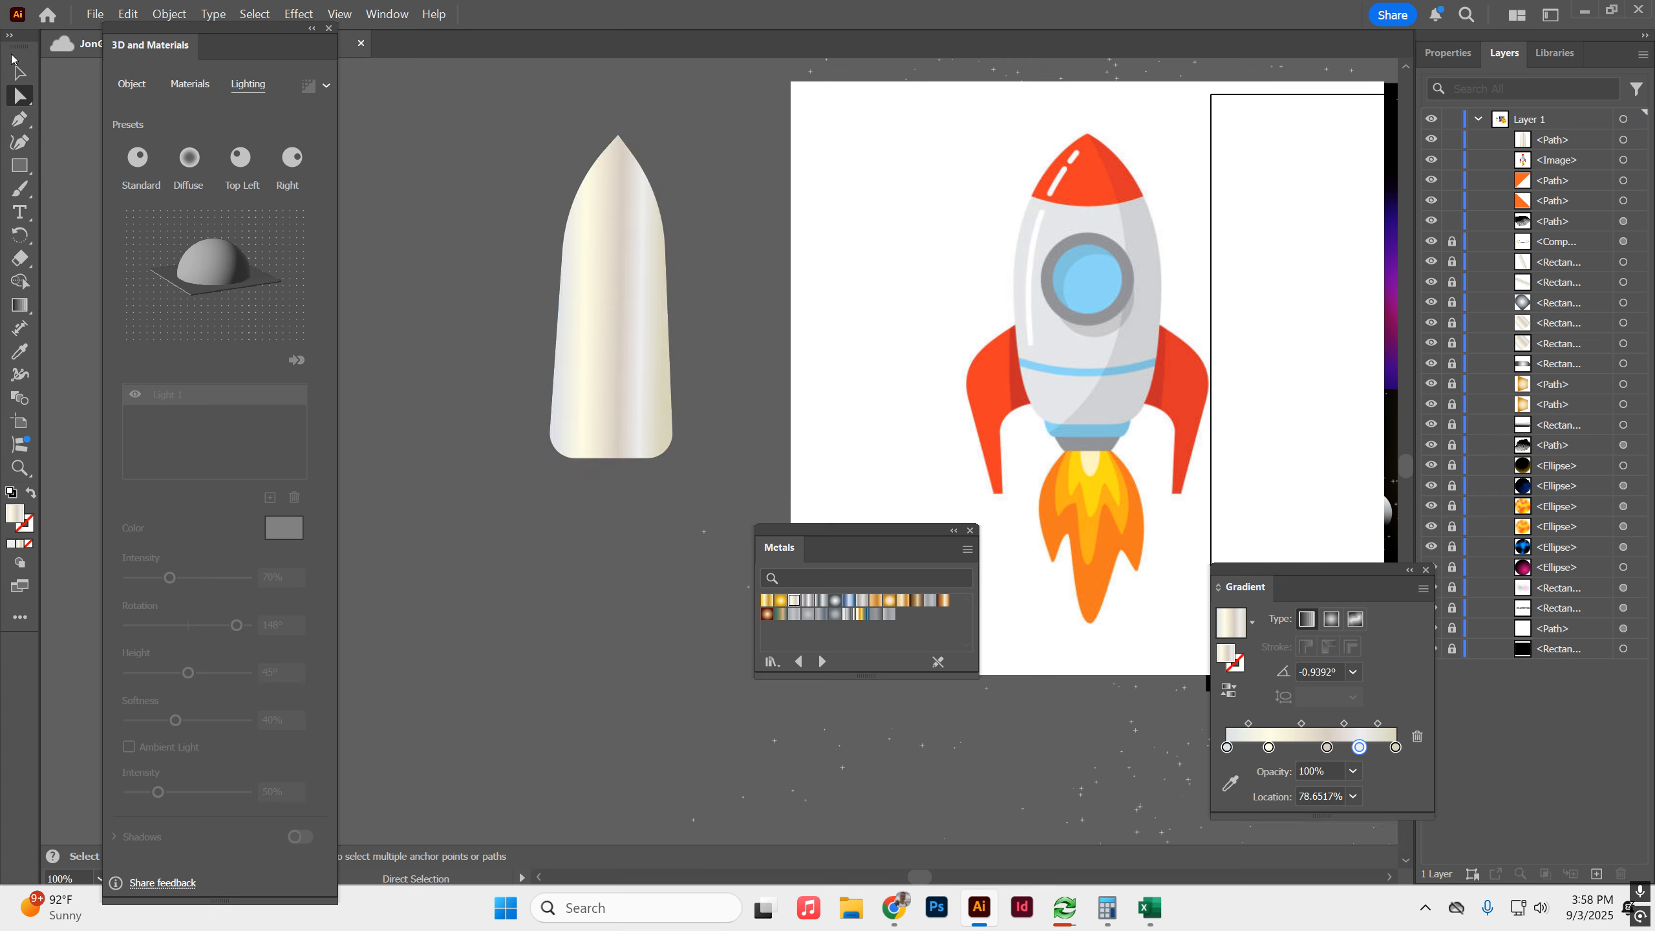
key("v")
mouse_move(586, 245)
left_mouse_down()
mouse_move(620, 236)
mouse_move(563, 259)
left_mouse_up()
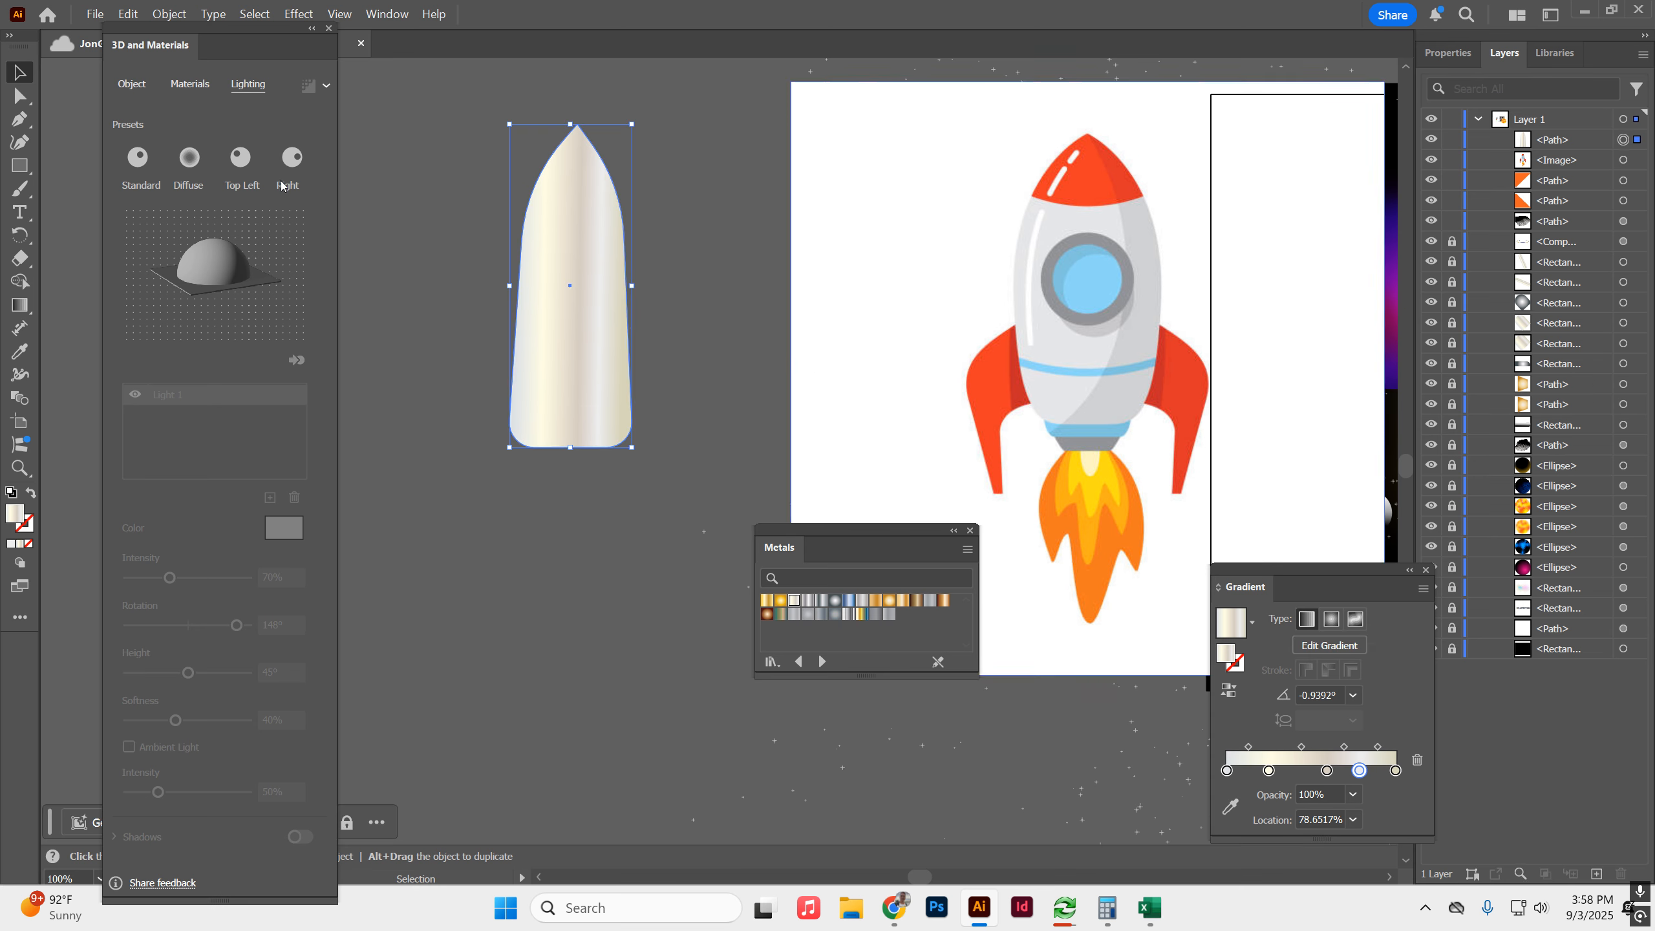
Trace the reference rocket's left fin as a closed six-point path with the Pen tool.
left_click(22, 117)
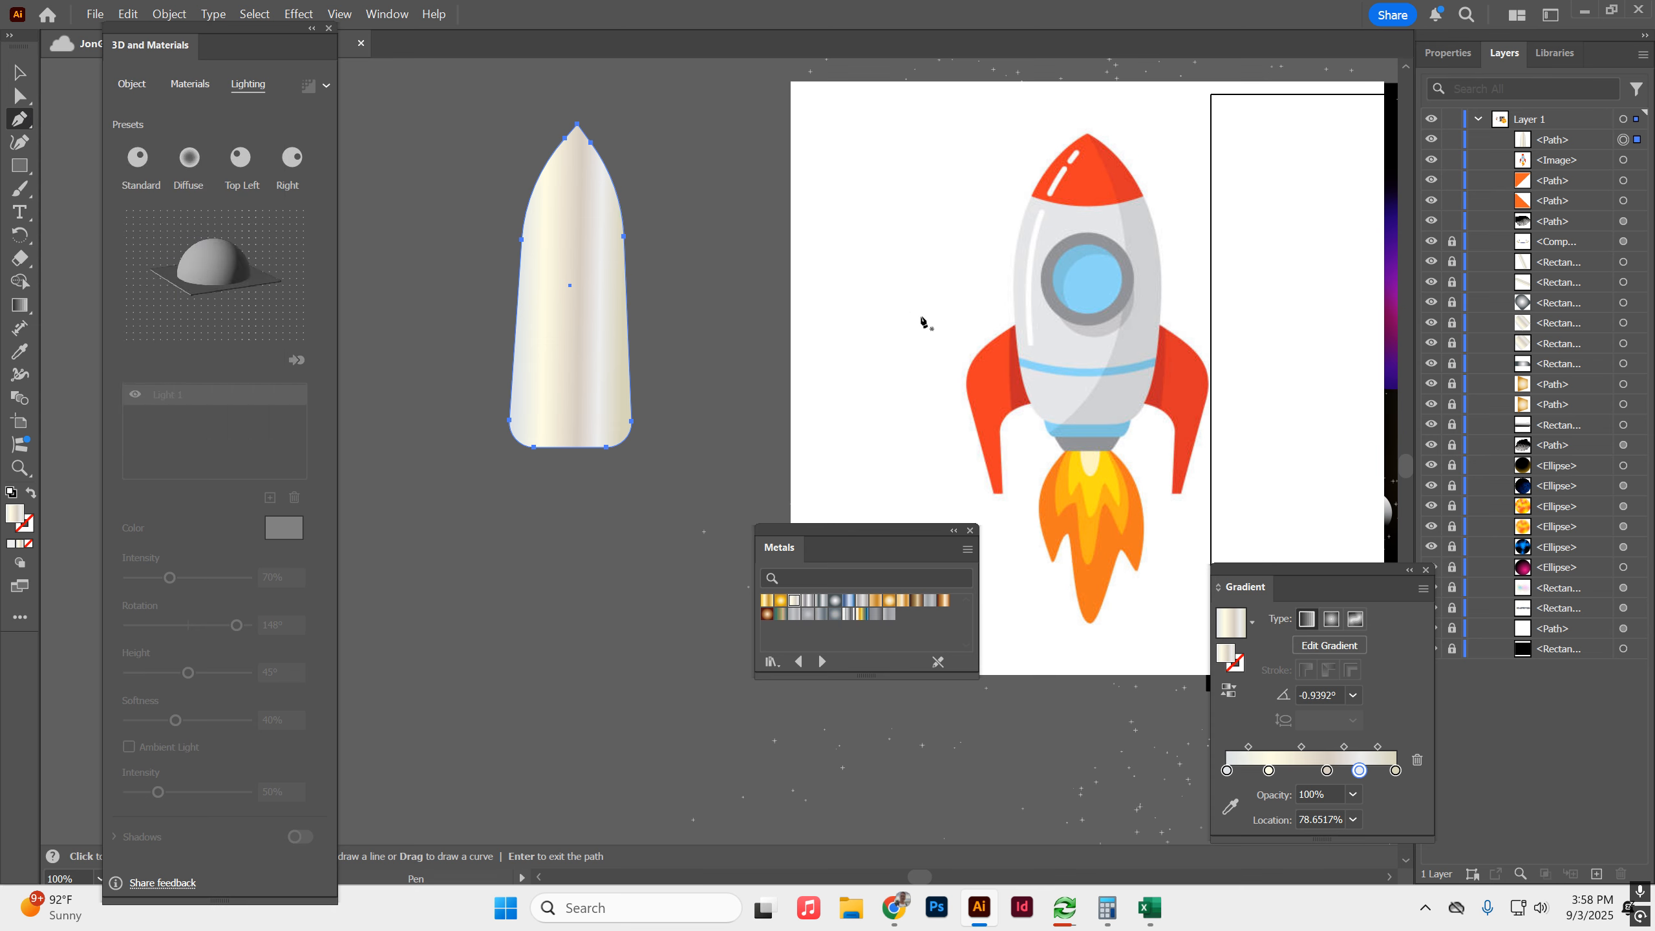
left_click(1019, 322)
left_click(957, 370)
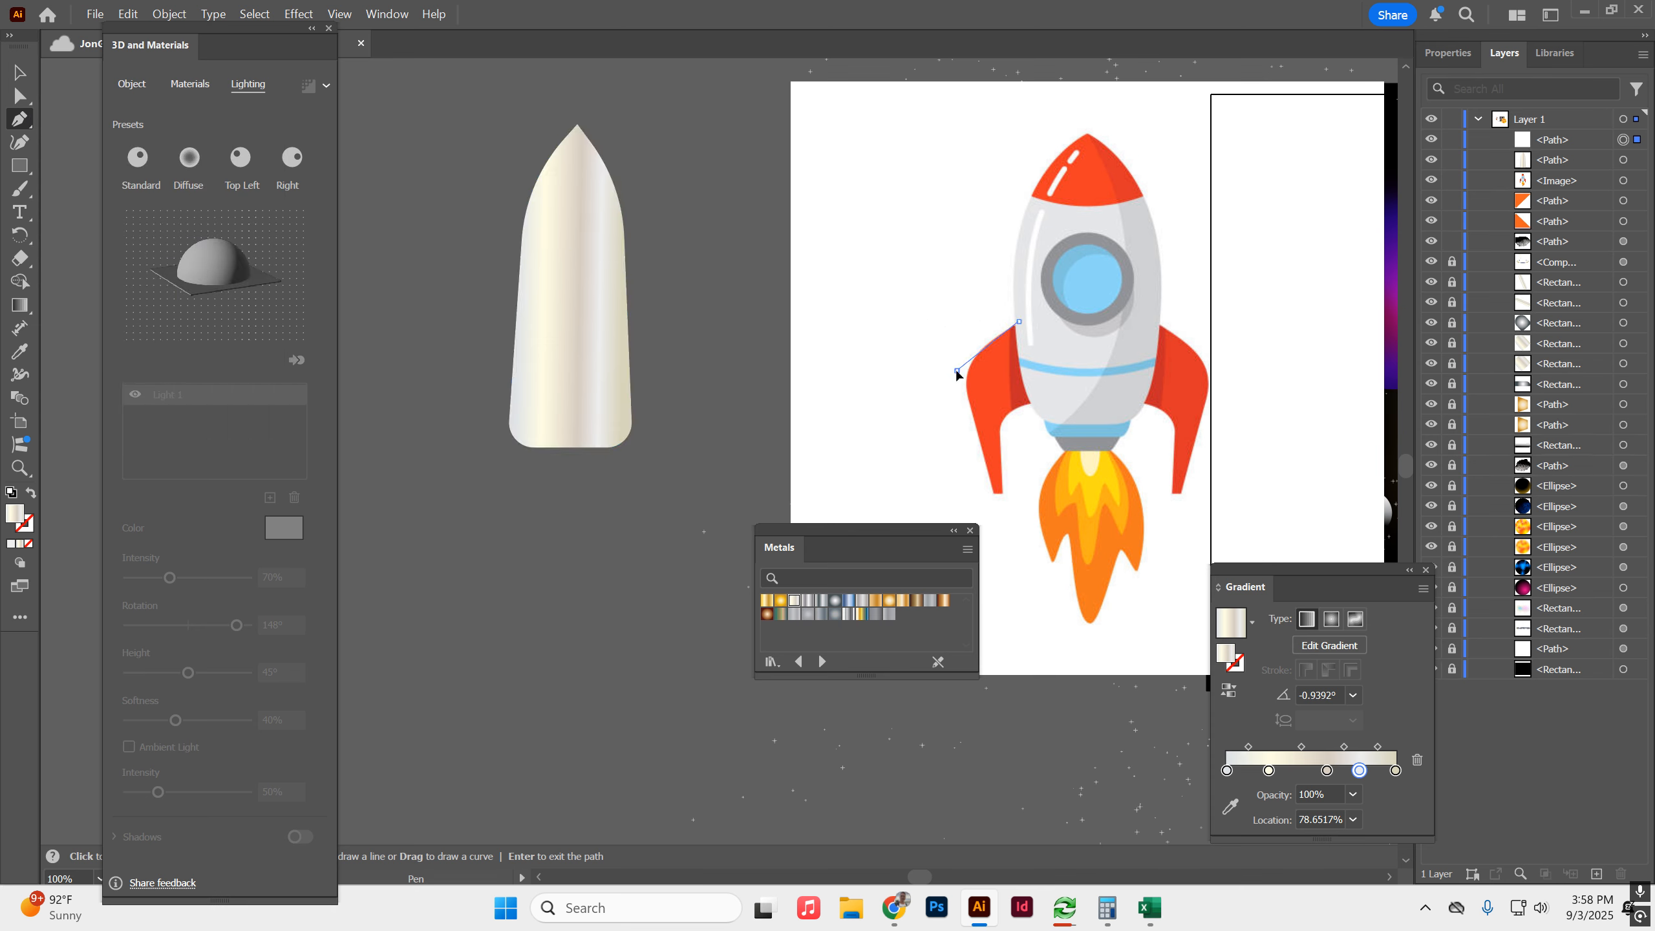
left_click(996, 489)
left_click(1008, 488)
left_click(999, 406)
left_click(1041, 401)
left_click(1020, 322)
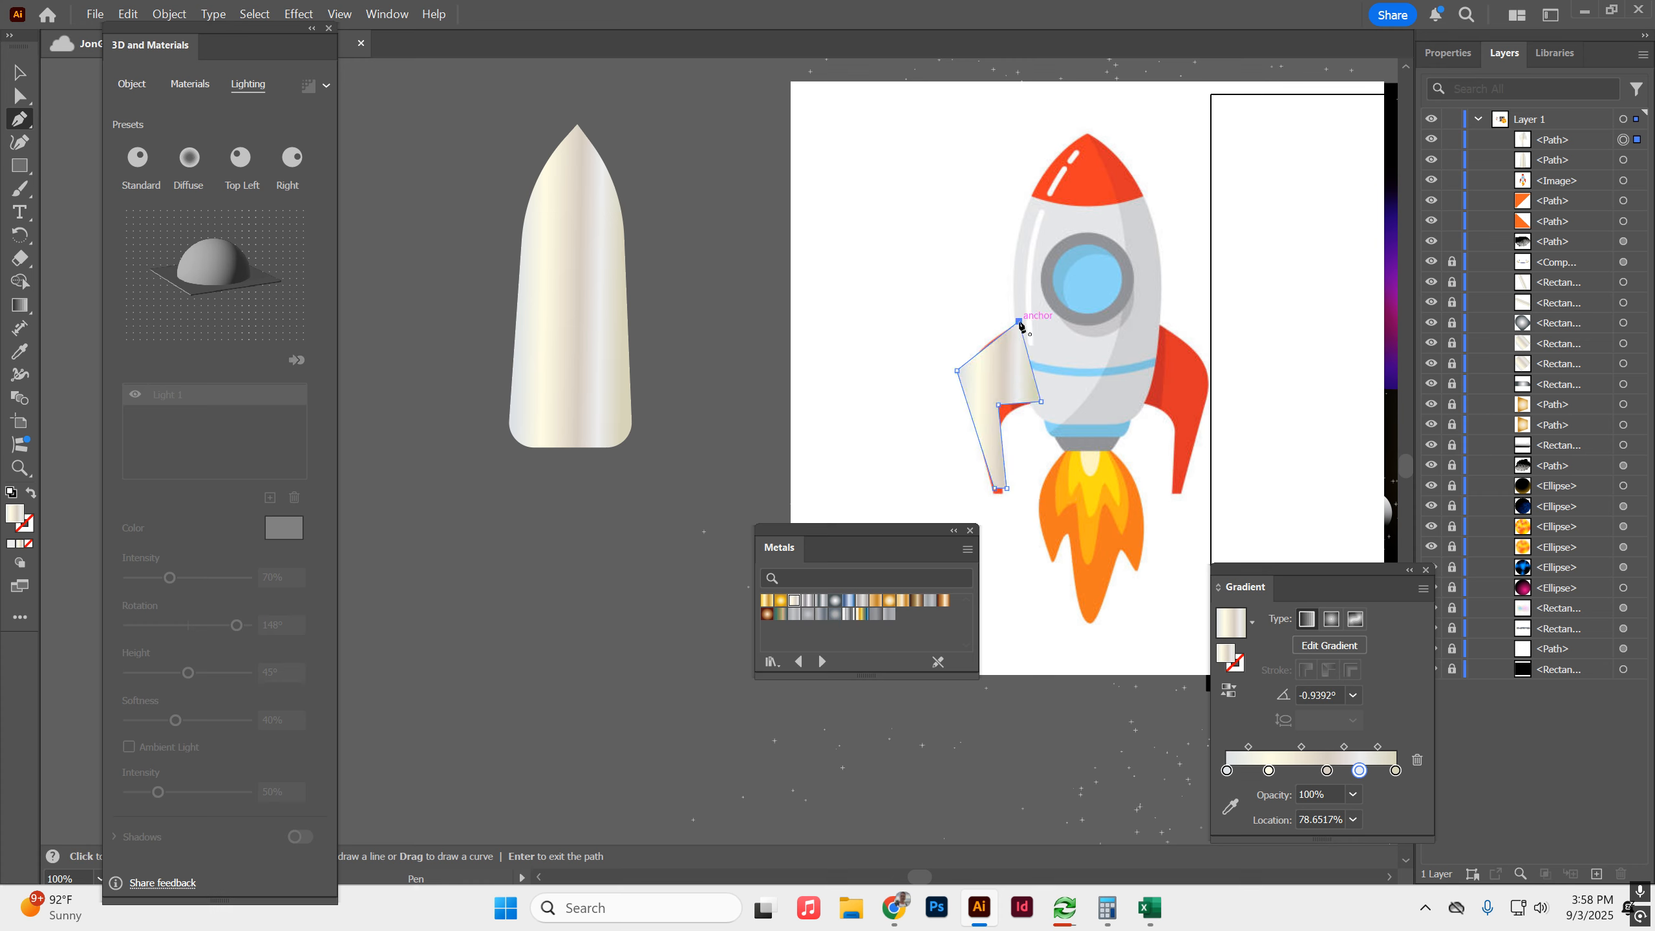
Move the traced fin next to the metal body's left side and round its outer and inner bends.
left_click(19, 72)
left_click_drag(978, 344, 379, 339)
left_click(20, 95)
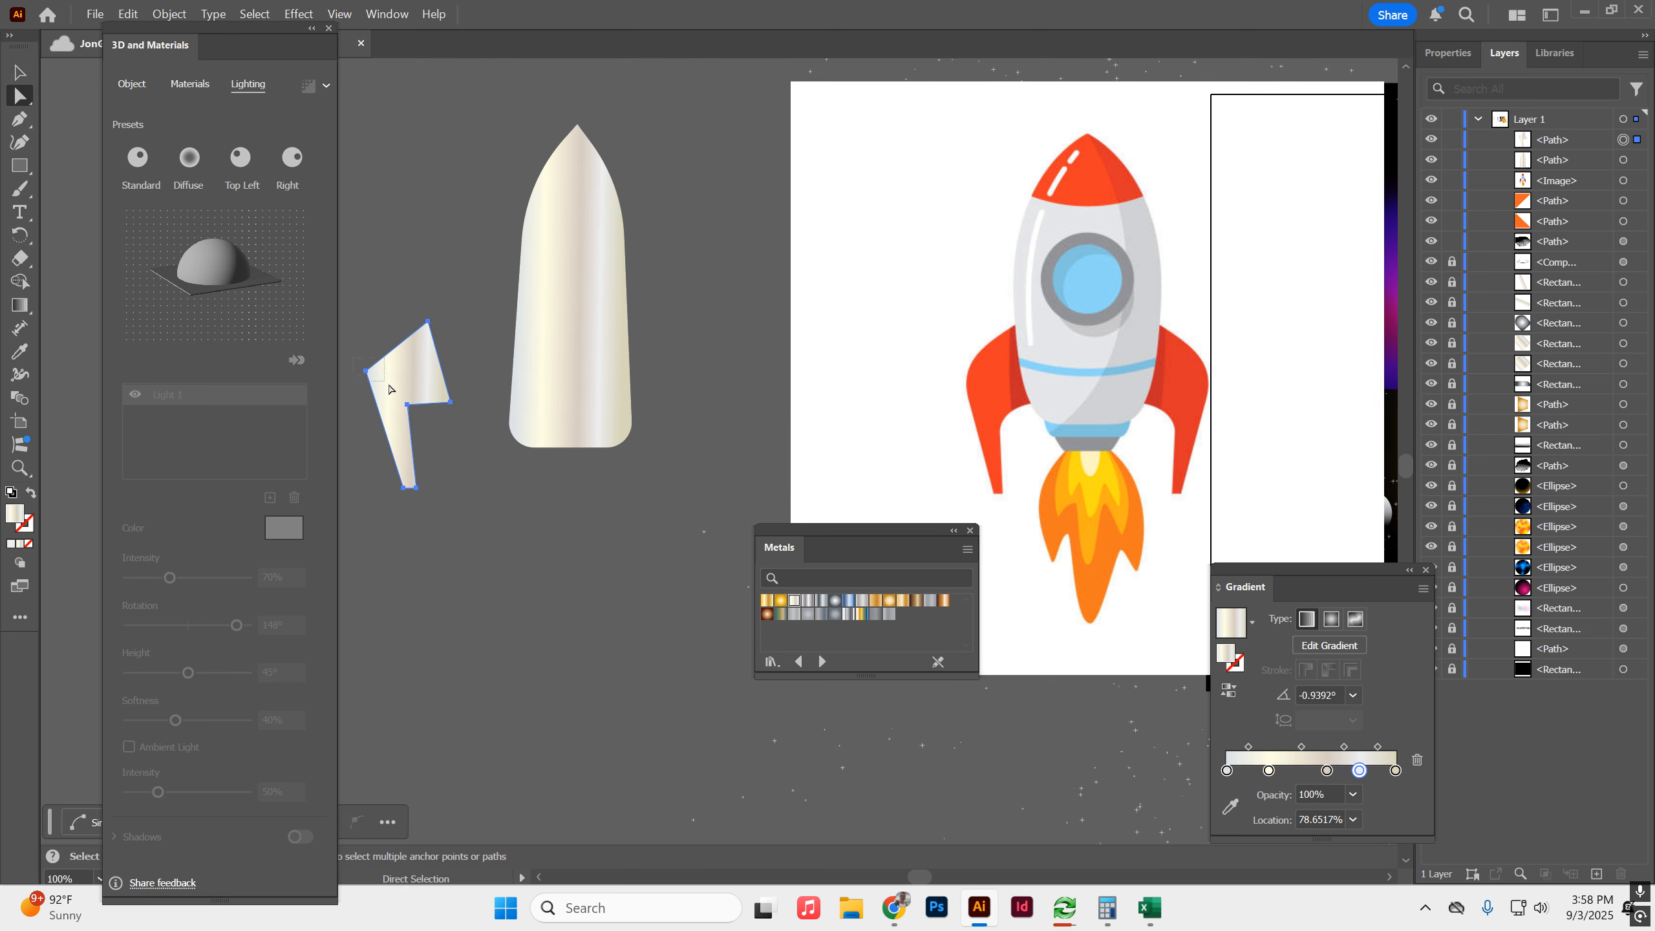
left_click_drag(379, 375, 453, 438)
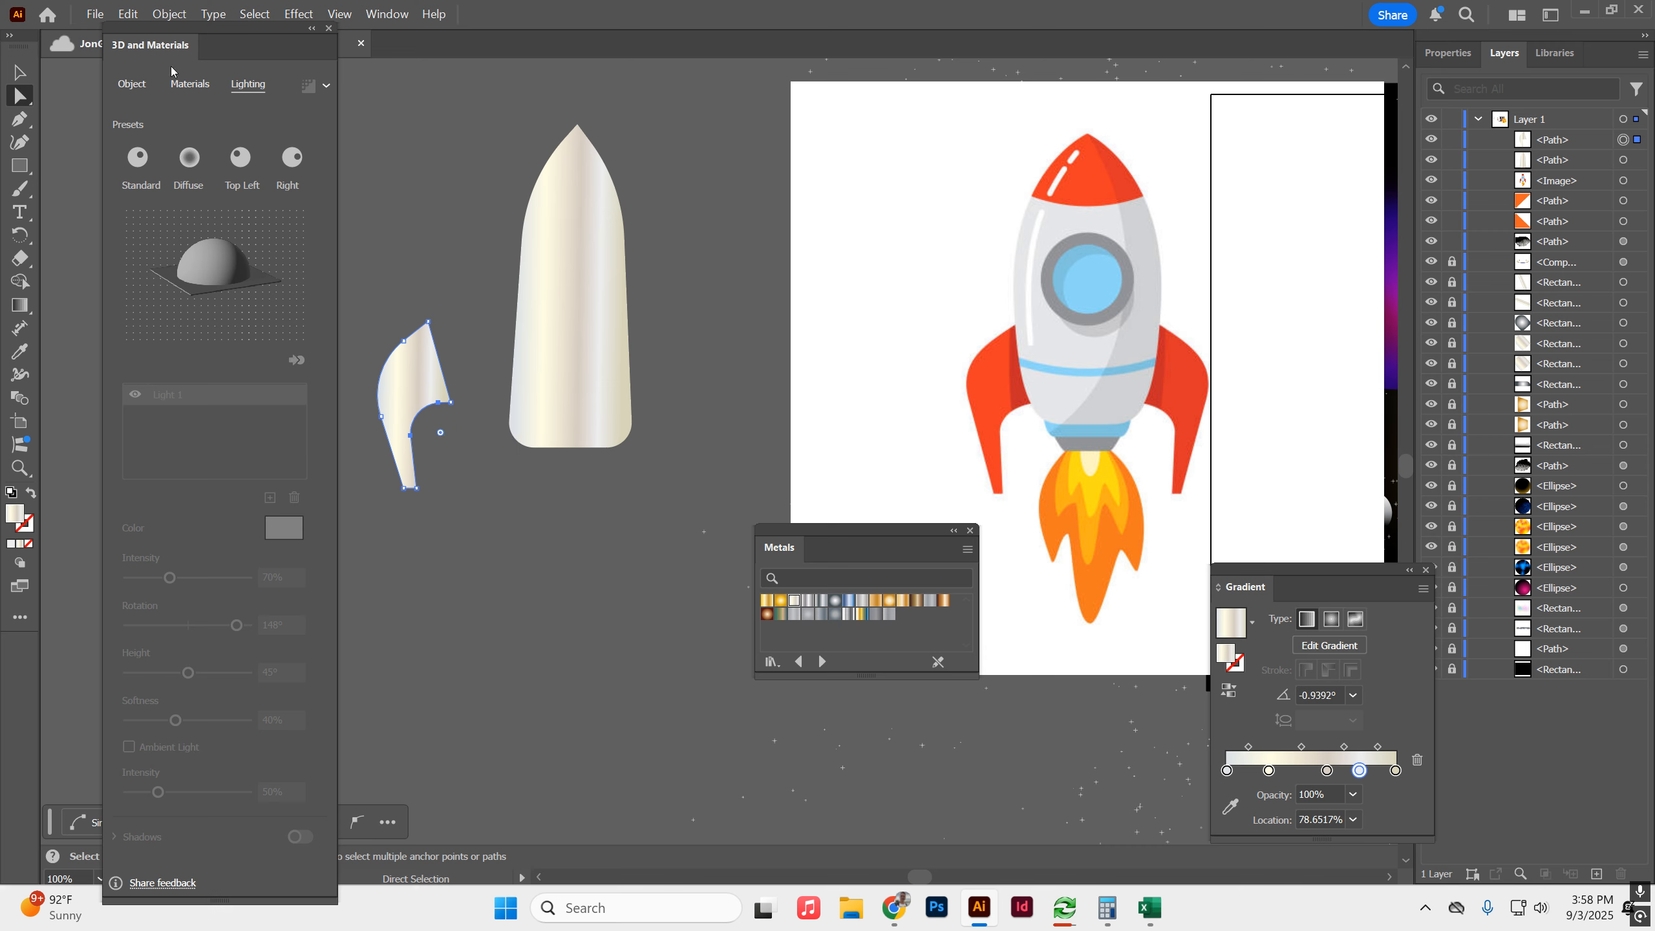
left_click(18, 73)
left_click_drag(419, 374, 486, 380)
Fill the fin with the red sampled from the reference rocket's fin and tuck it behind the metal body.
left_click(18, 353)
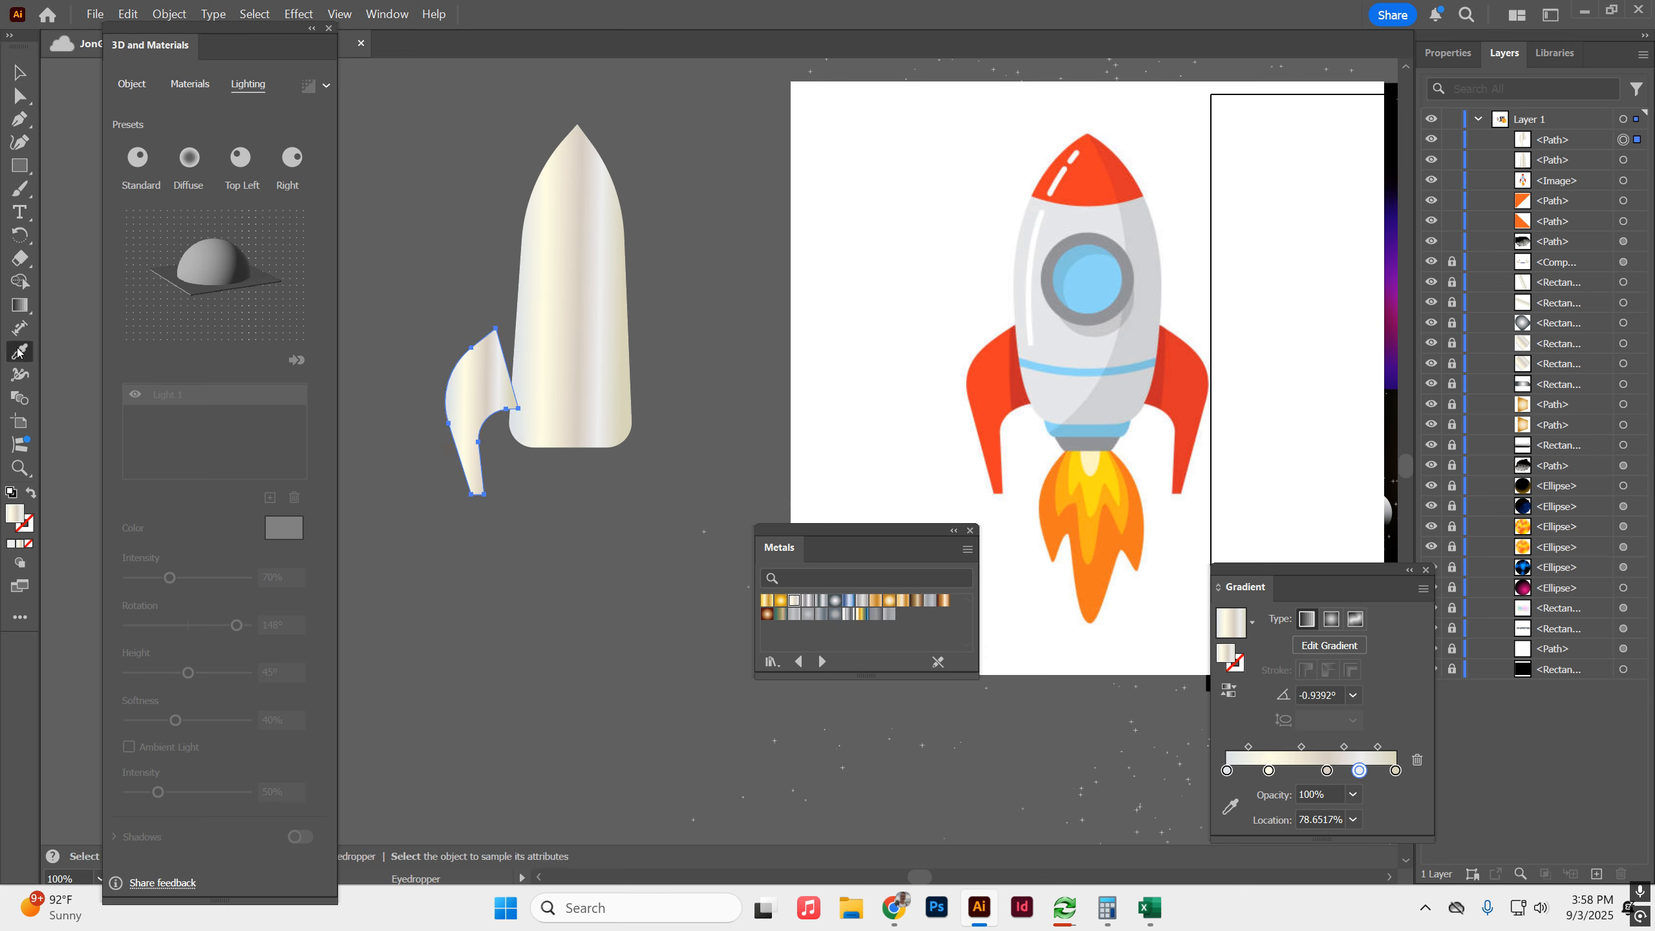
left_click(971, 367)
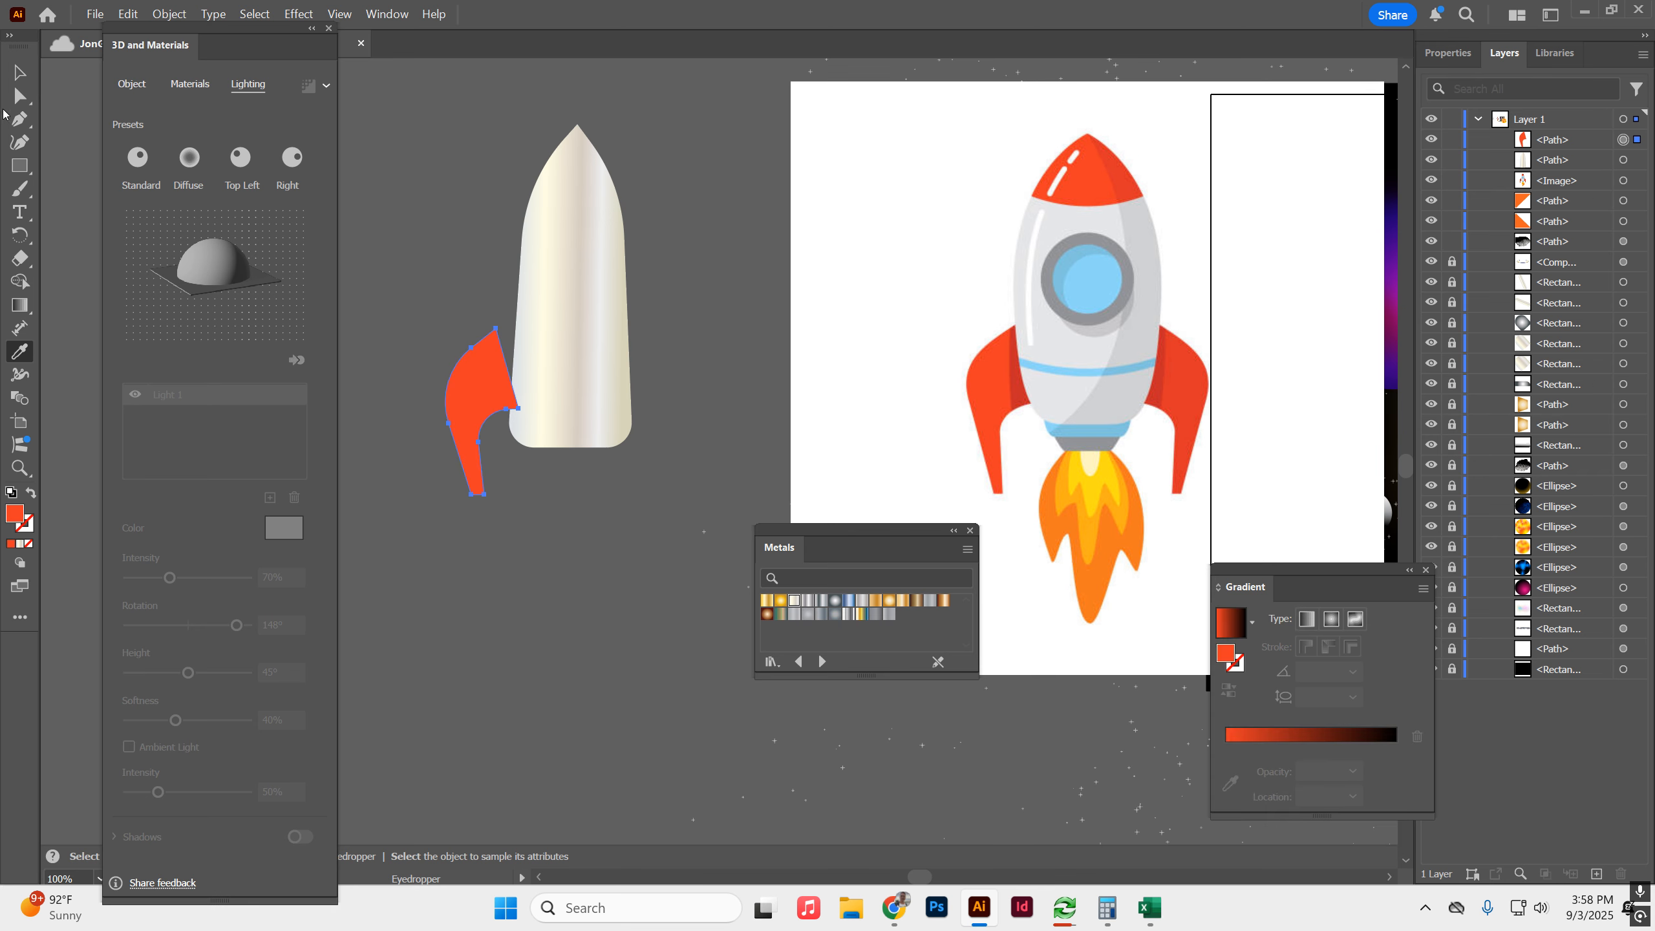
key("v")
left_click_drag(495, 402, 515, 399)
left_click_drag(1543, 142, 1545, 169)
Duplicate the red fin, reflect the copy across the vertical axis and fit it behind the body's right side.
left_click_drag(487, 385, 664, 384)
right_click(662, 382)
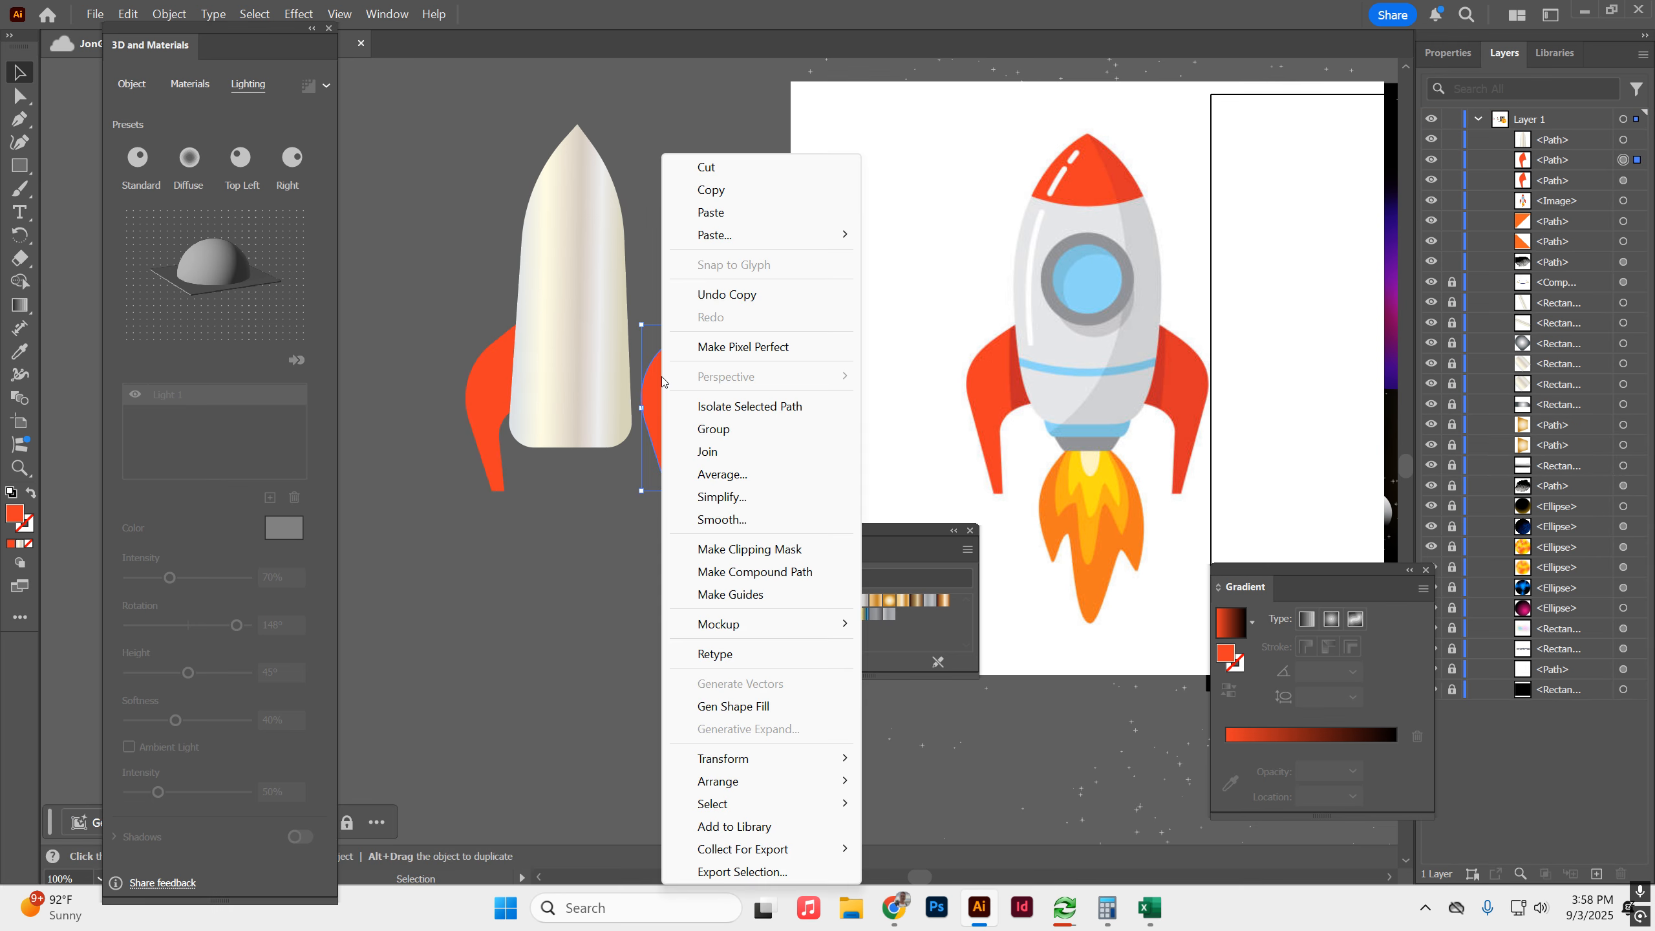
mouse_move(770, 768)
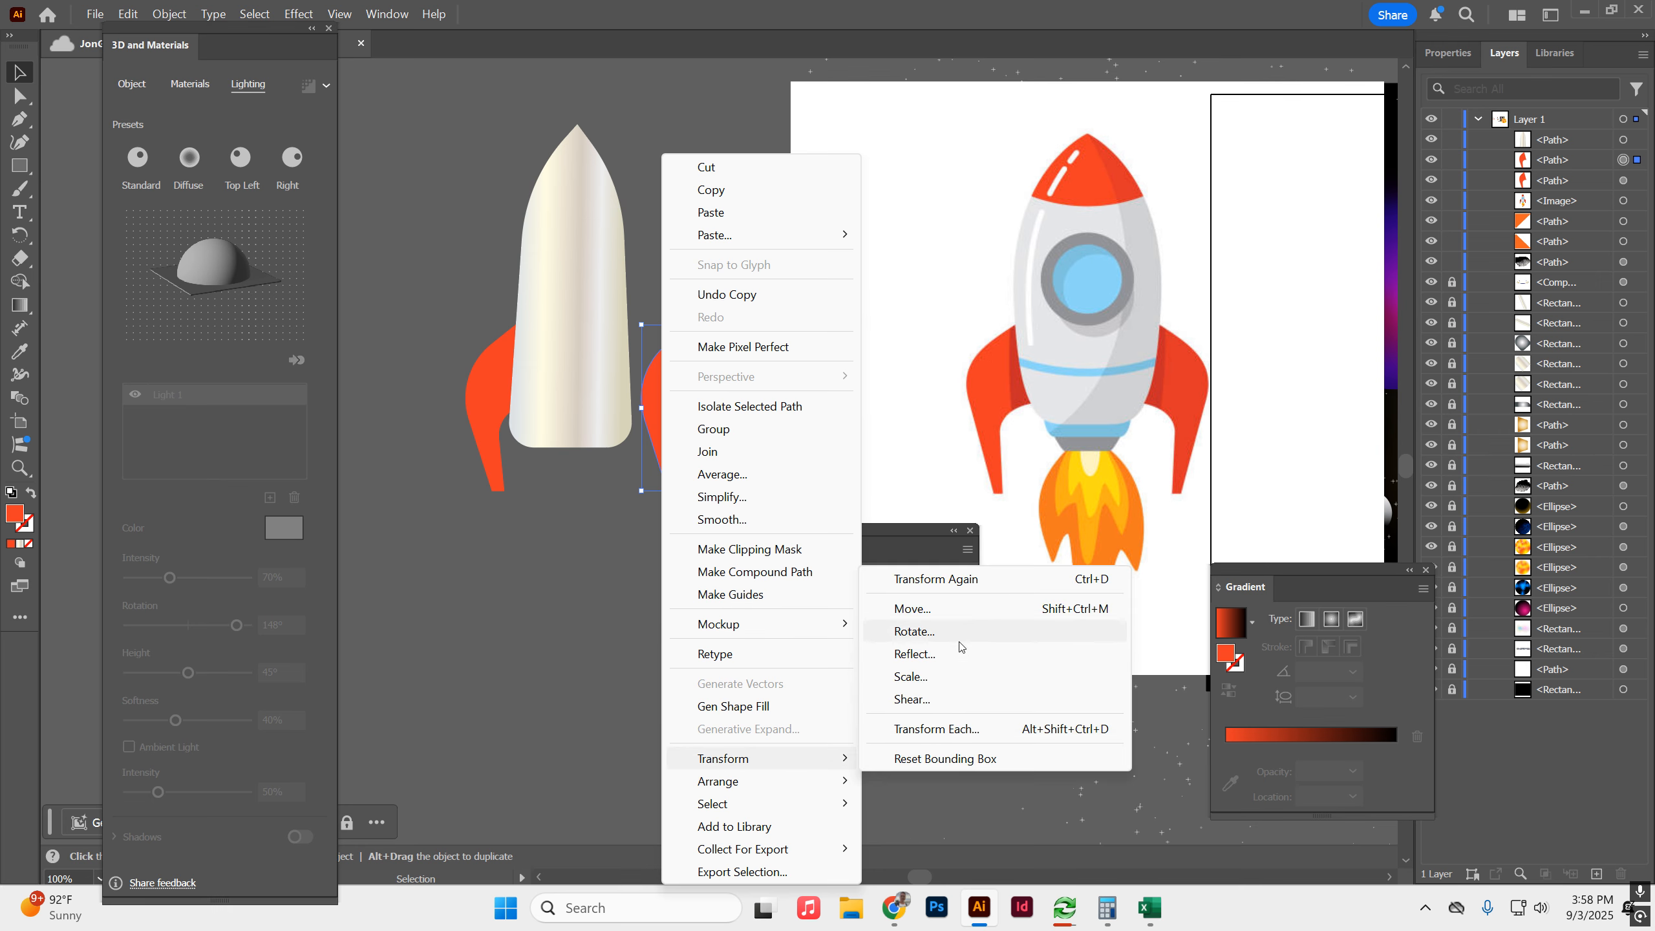
left_click(941, 653)
left_click(787, 441)
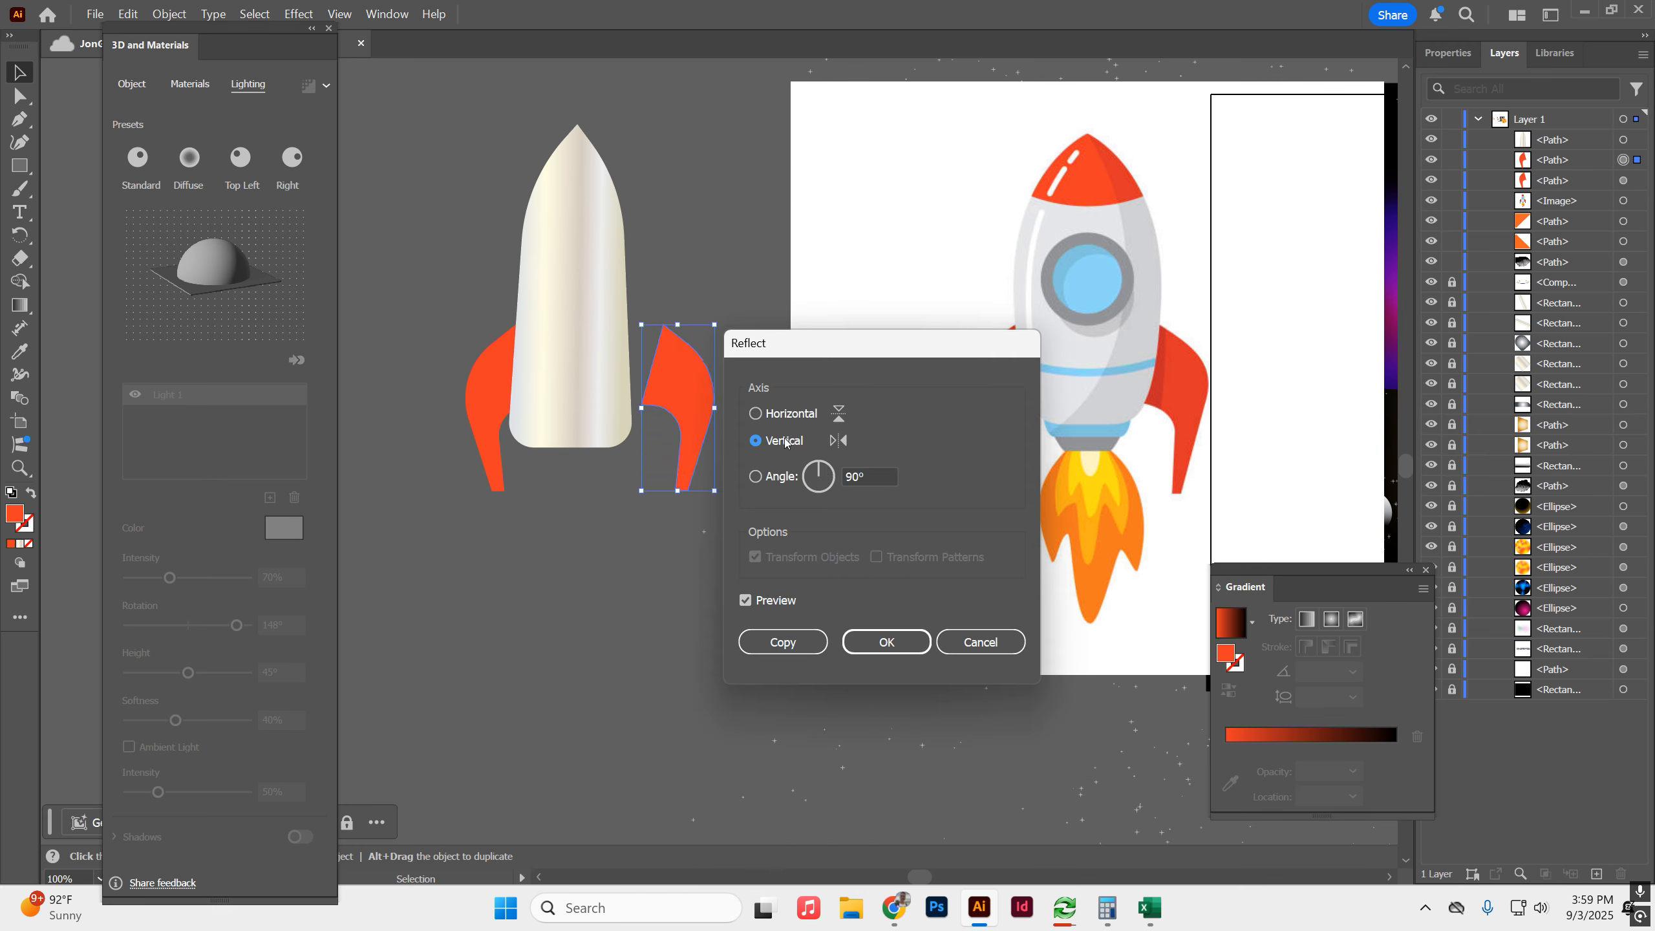
left_click(863, 635)
left_click_drag(659, 379, 630, 388)
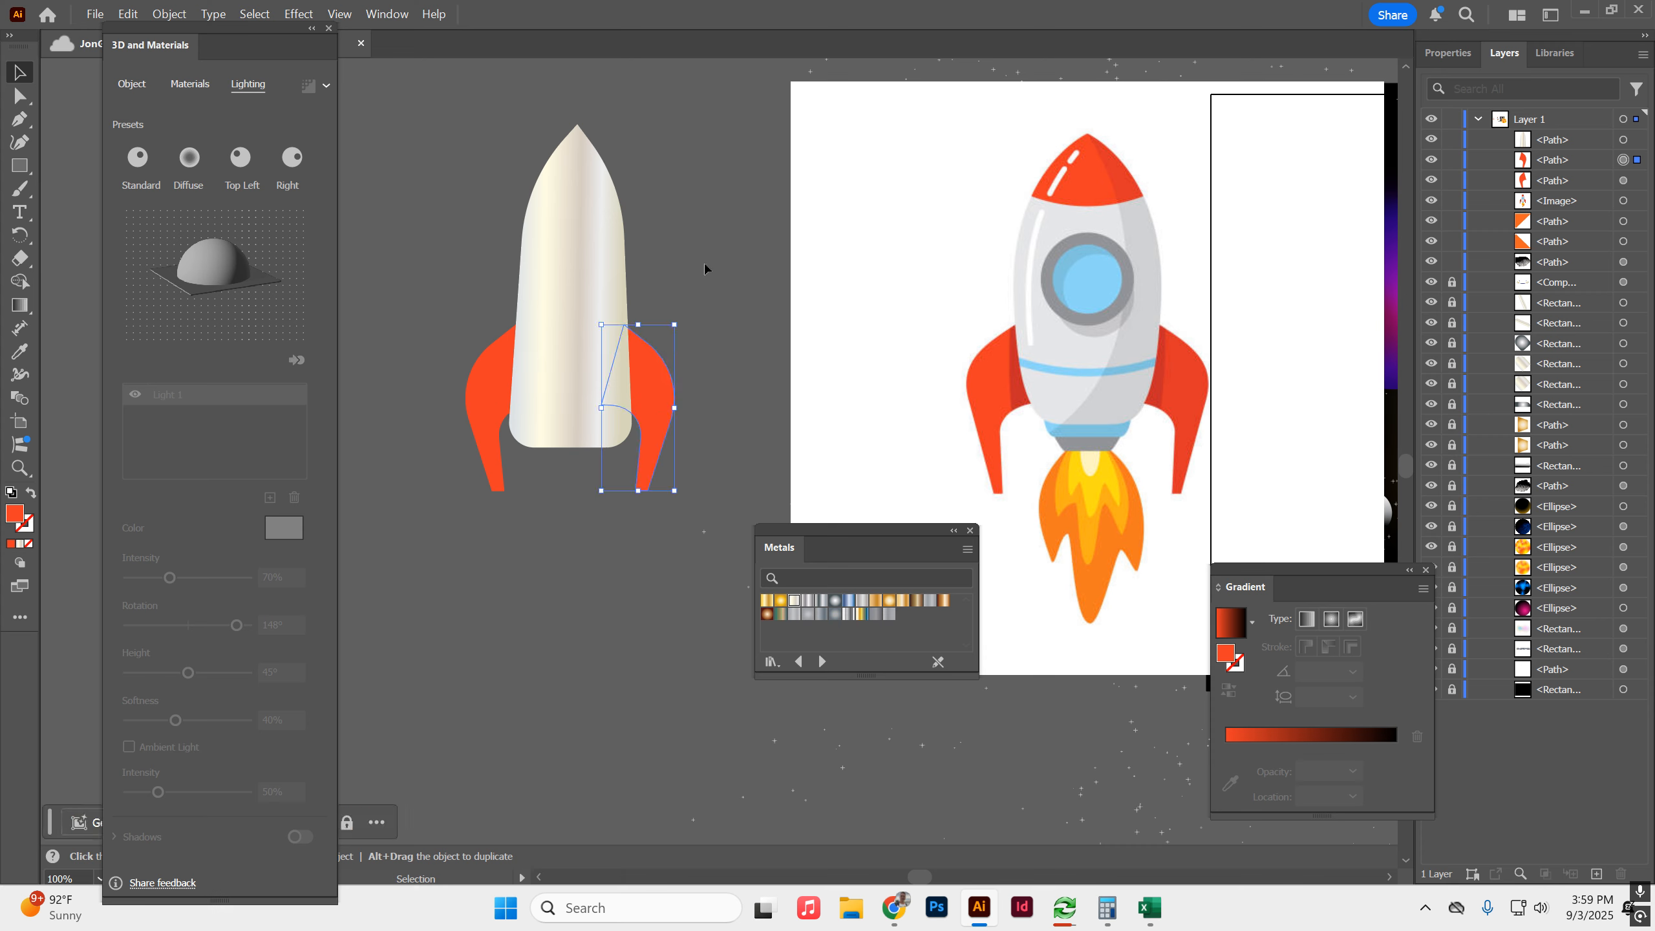
left_click(698, 362)
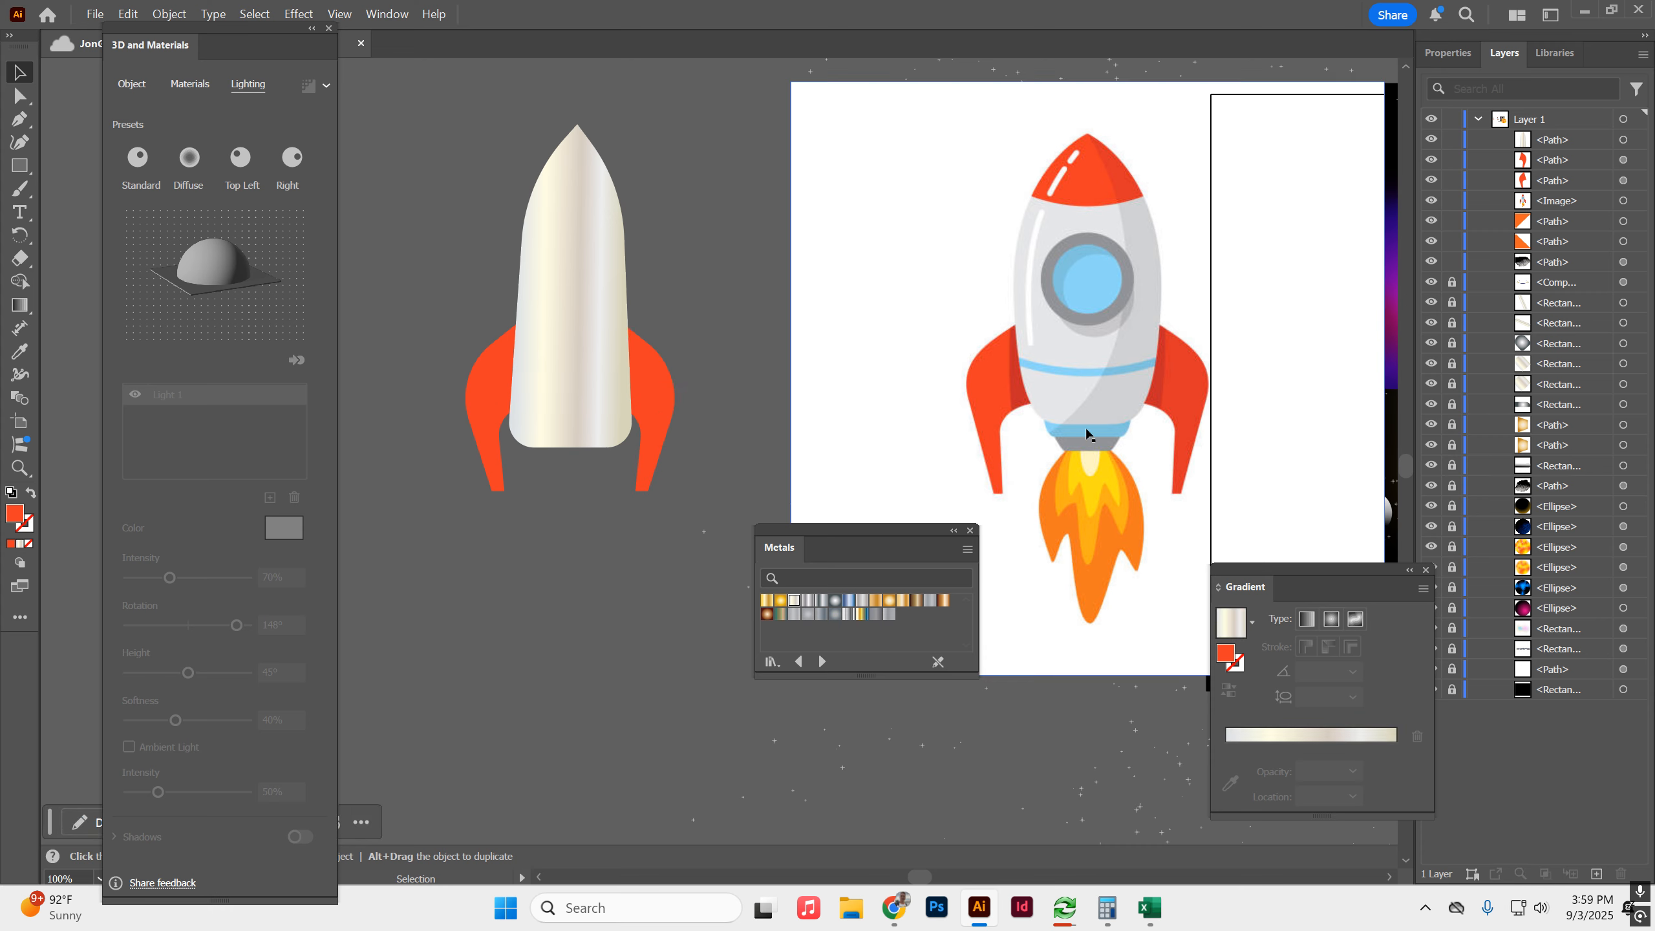
Draw a small rectangle across the bottom of the metal body and round its lower corners.
left_click(19, 167)
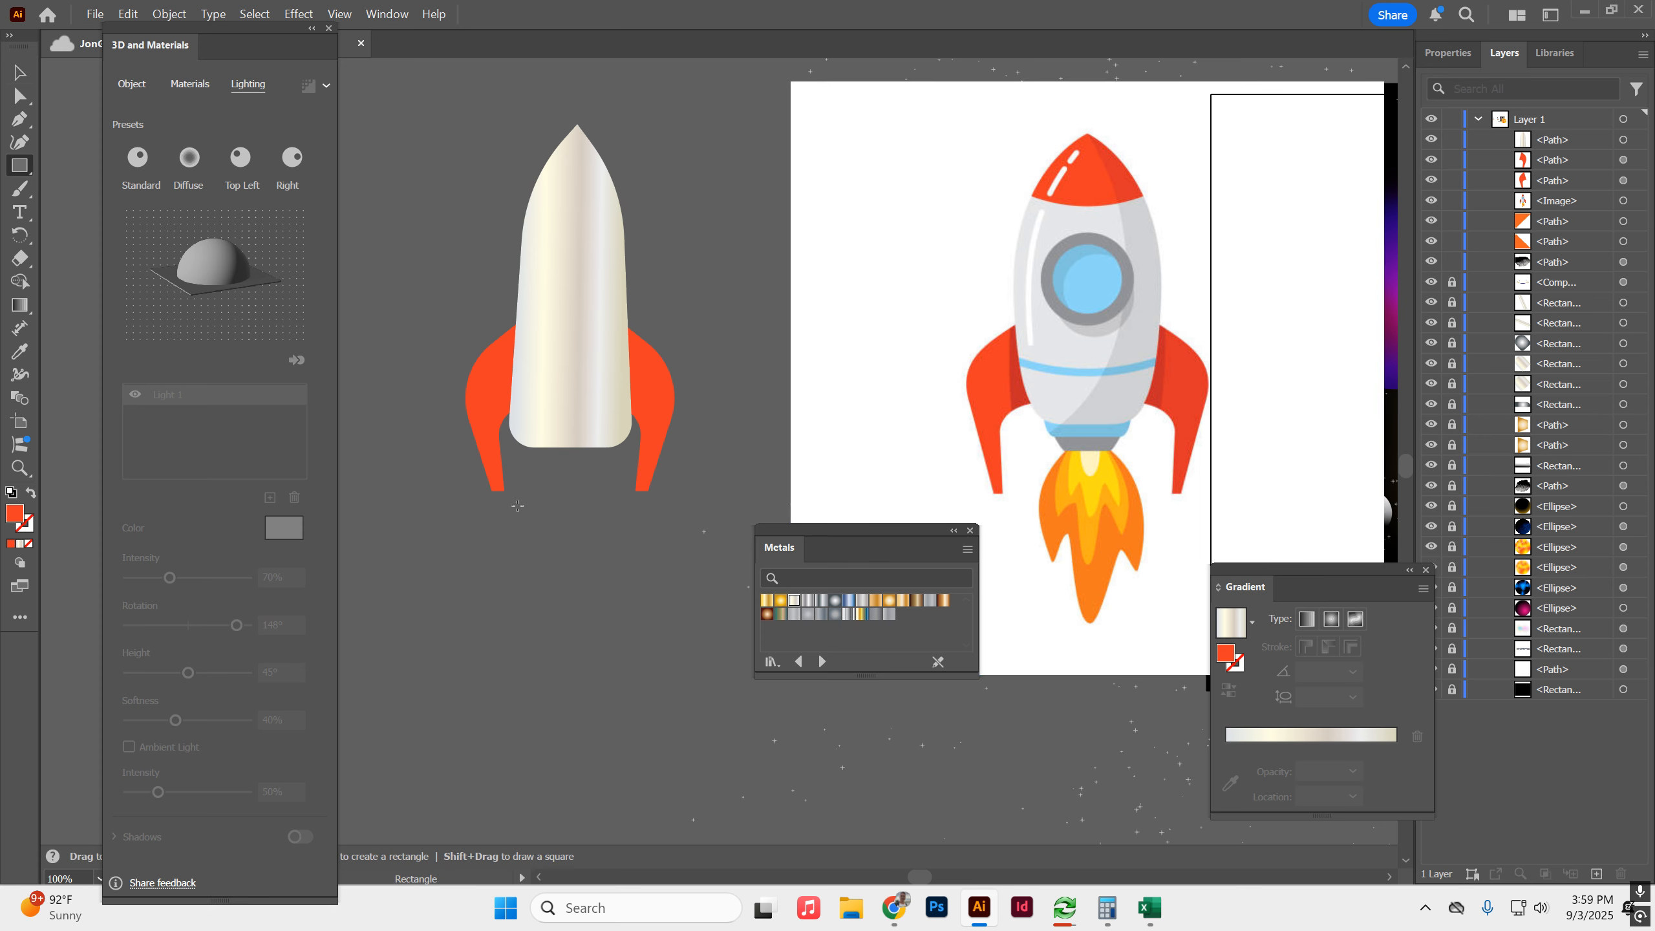
left_click_drag(520, 433, 625, 467)
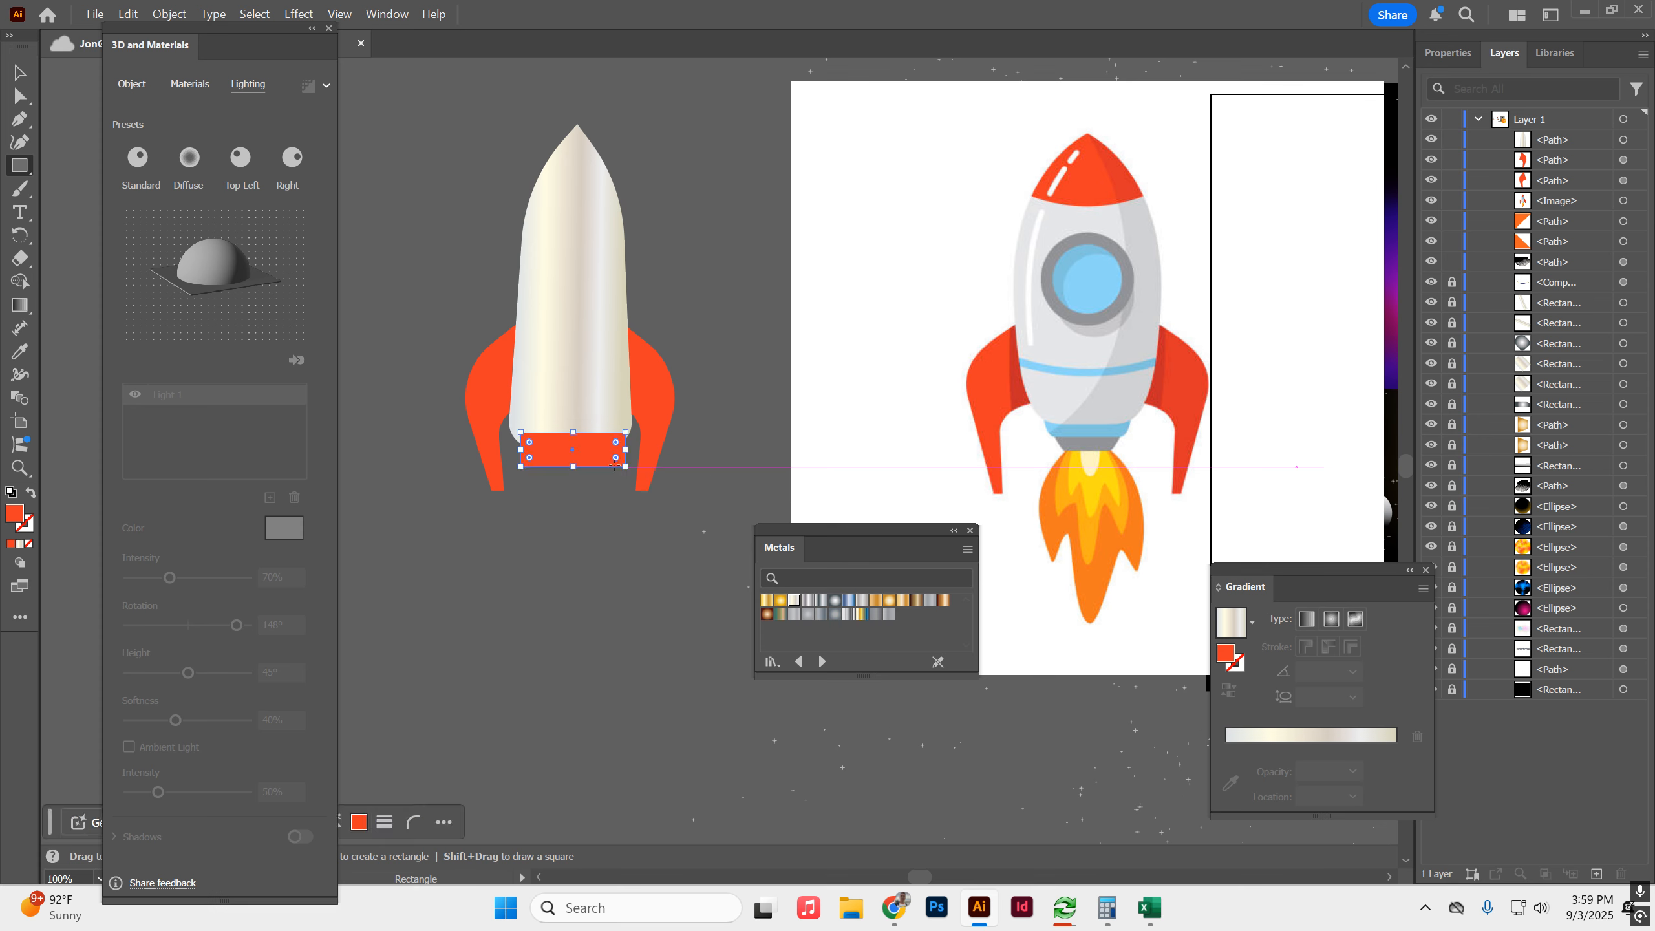
left_click(20, 96)
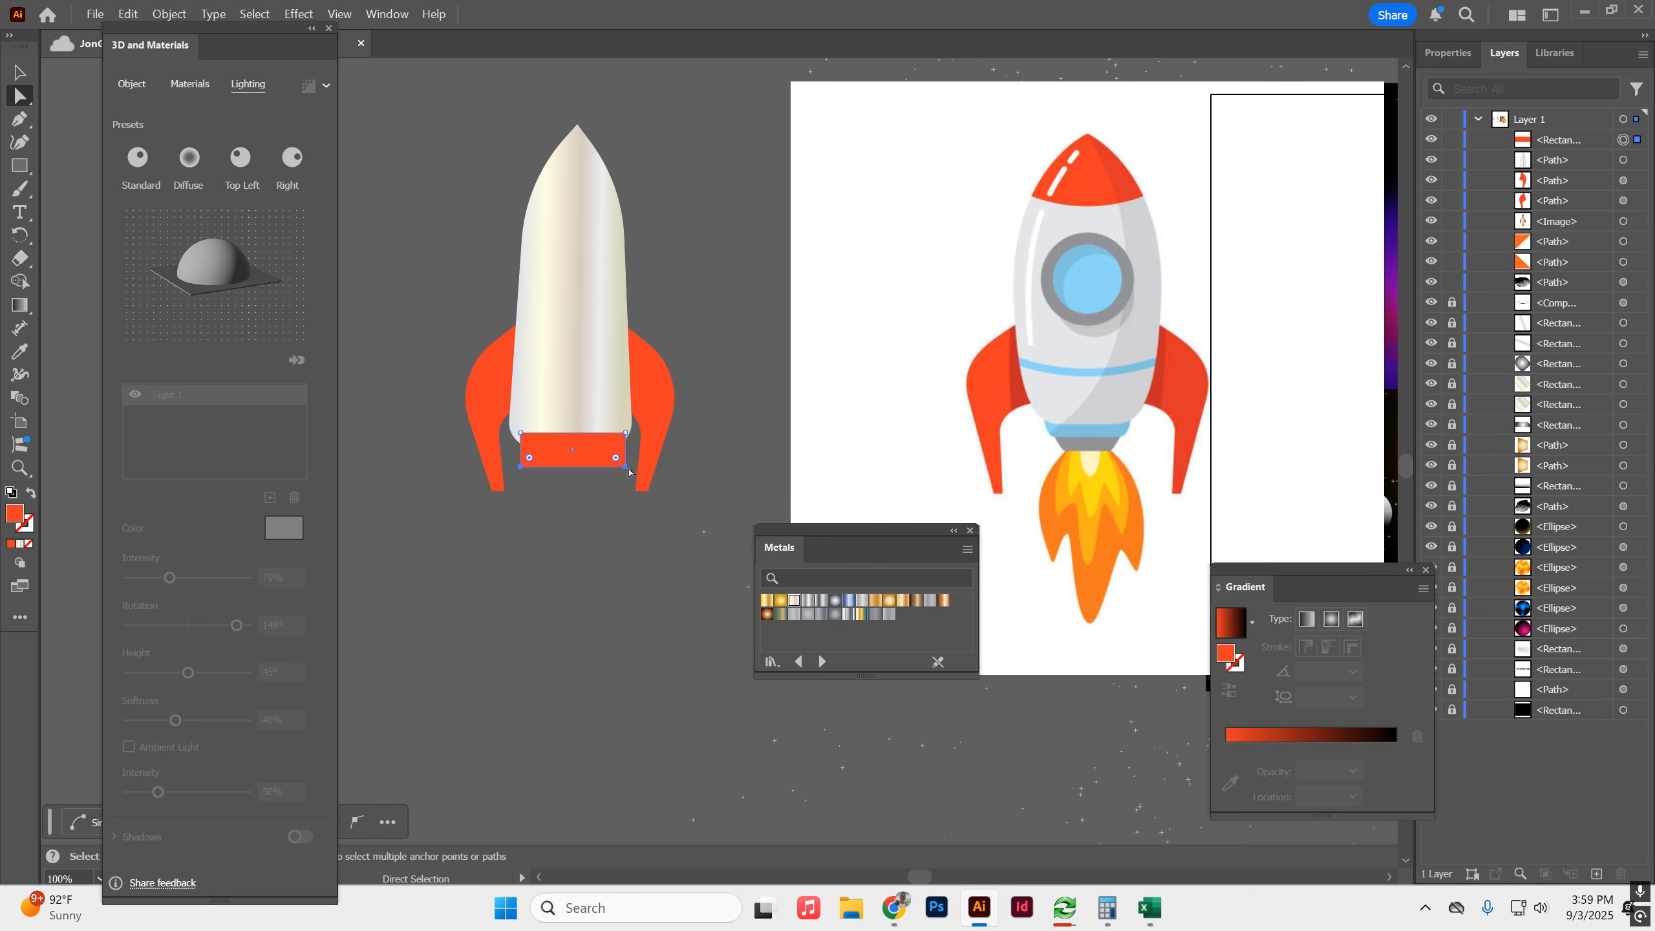
left_click_drag(616, 459, 616, 455)
Fill the base rectangle with the light blue sampled from the reference rocket's lower band and tuck it behind the body and fins.
left_click(24, 360)
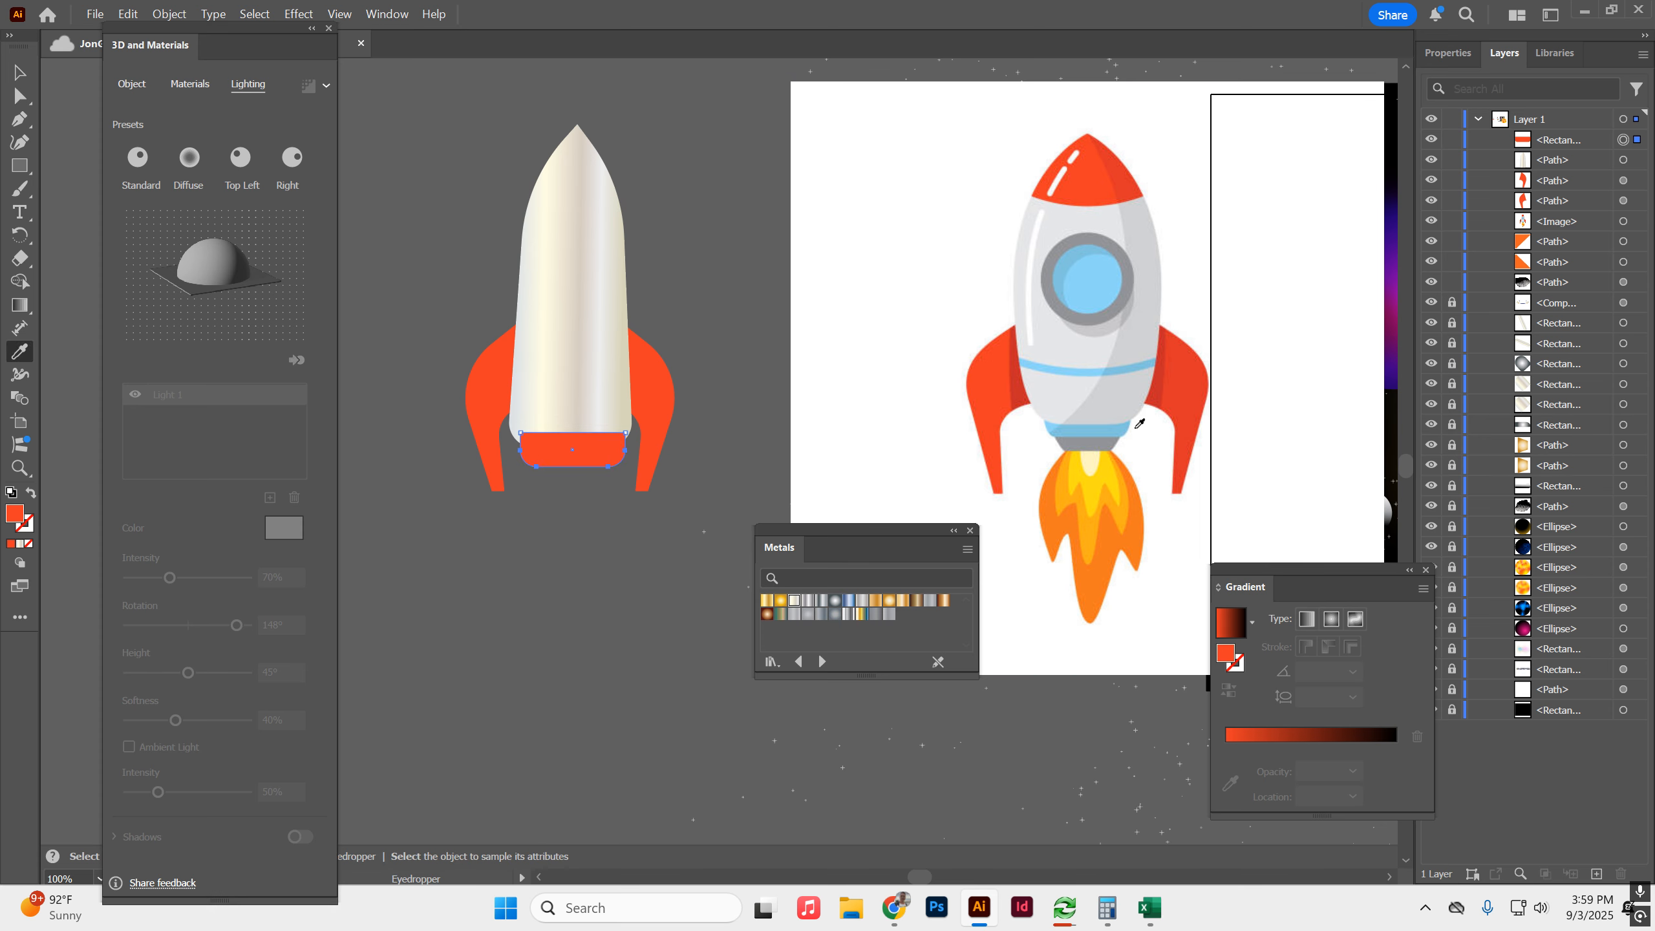
left_click(1062, 431)
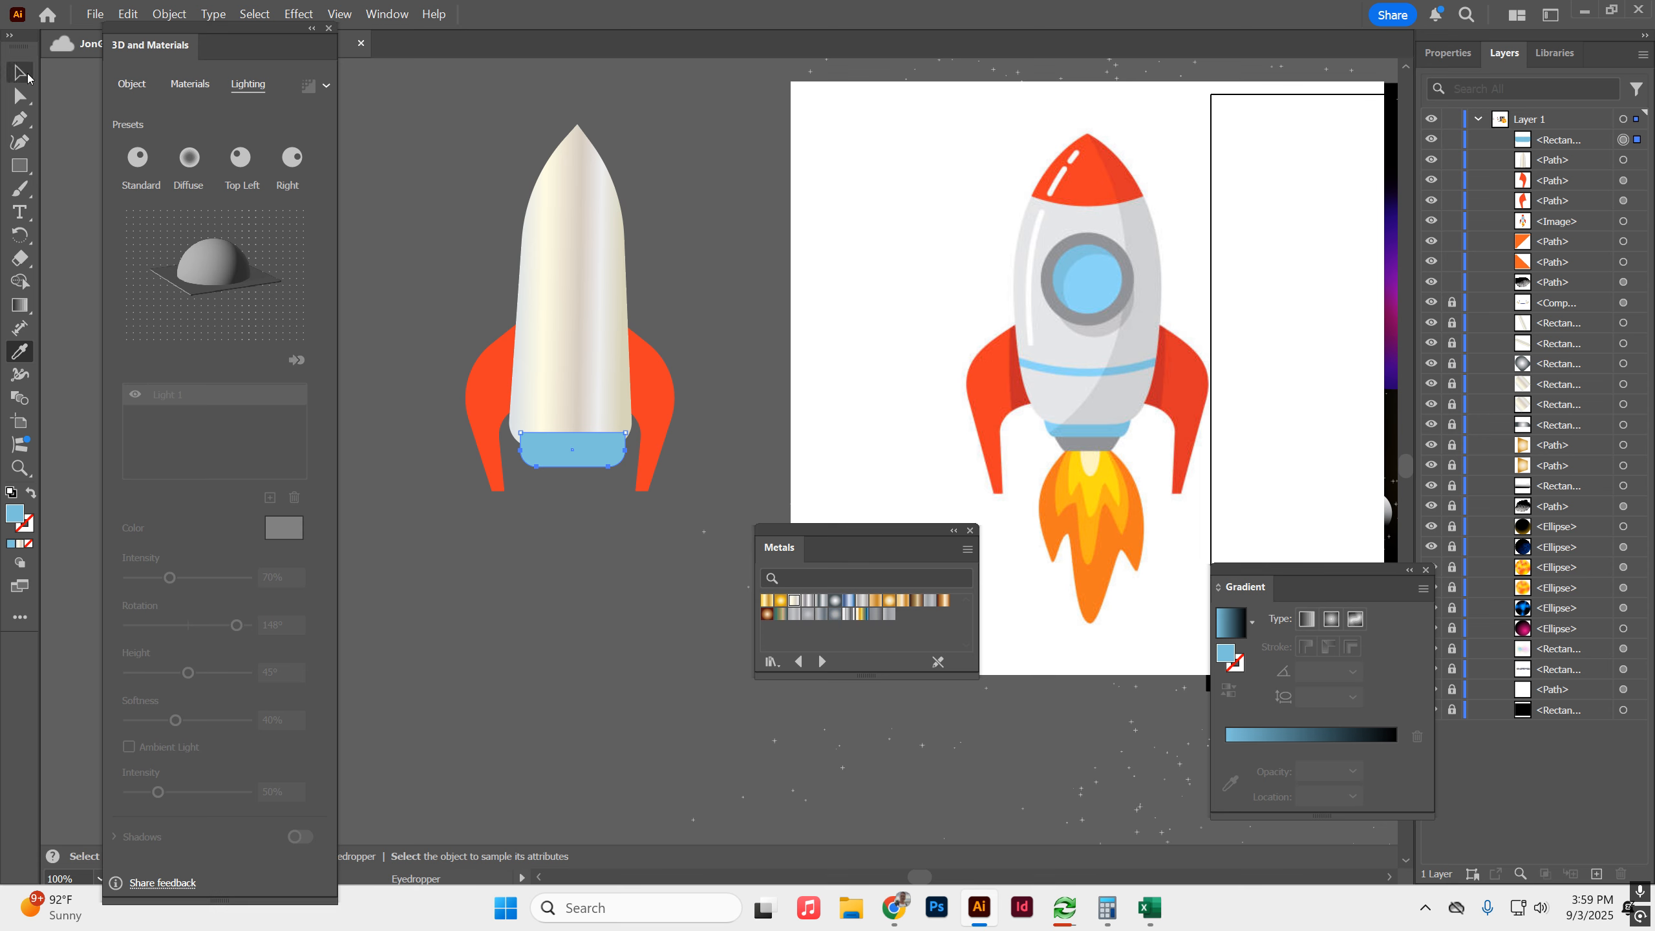
left_click(26, 76)
left_click_drag(1525, 149, 1433, 216)
left_click(691, 241)
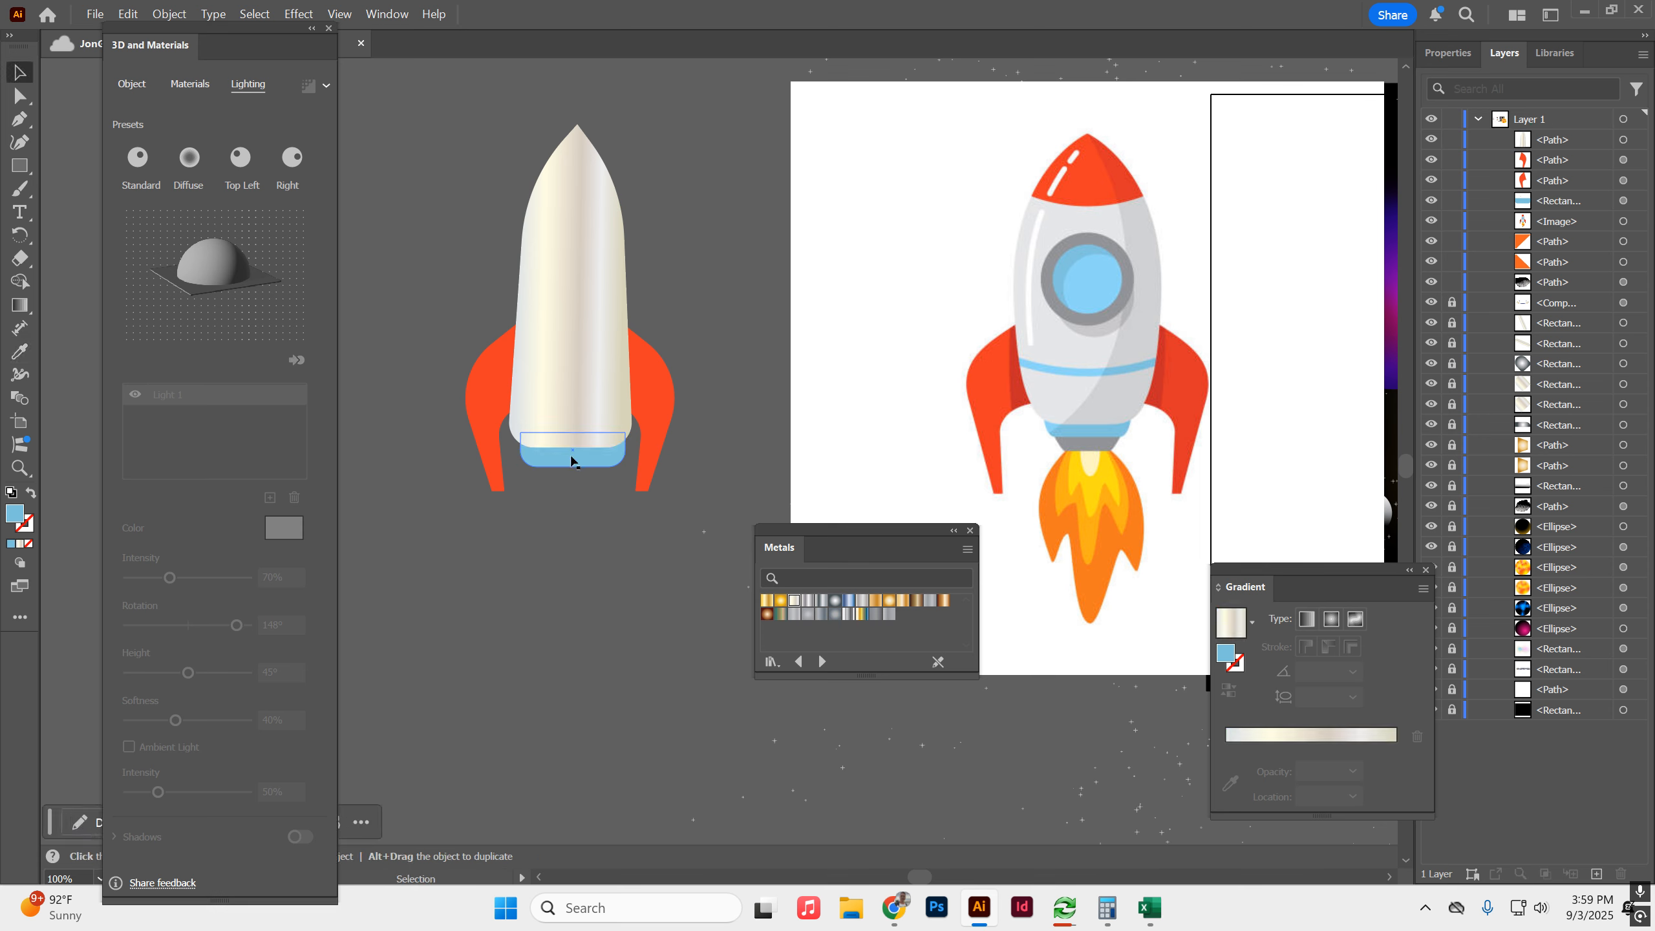
Build a grey nozzle from a lowered copy of the blue band, filled with a grey radial metal gradient and shrunk behind it.
left_click_drag(603, 471, 605, 493)
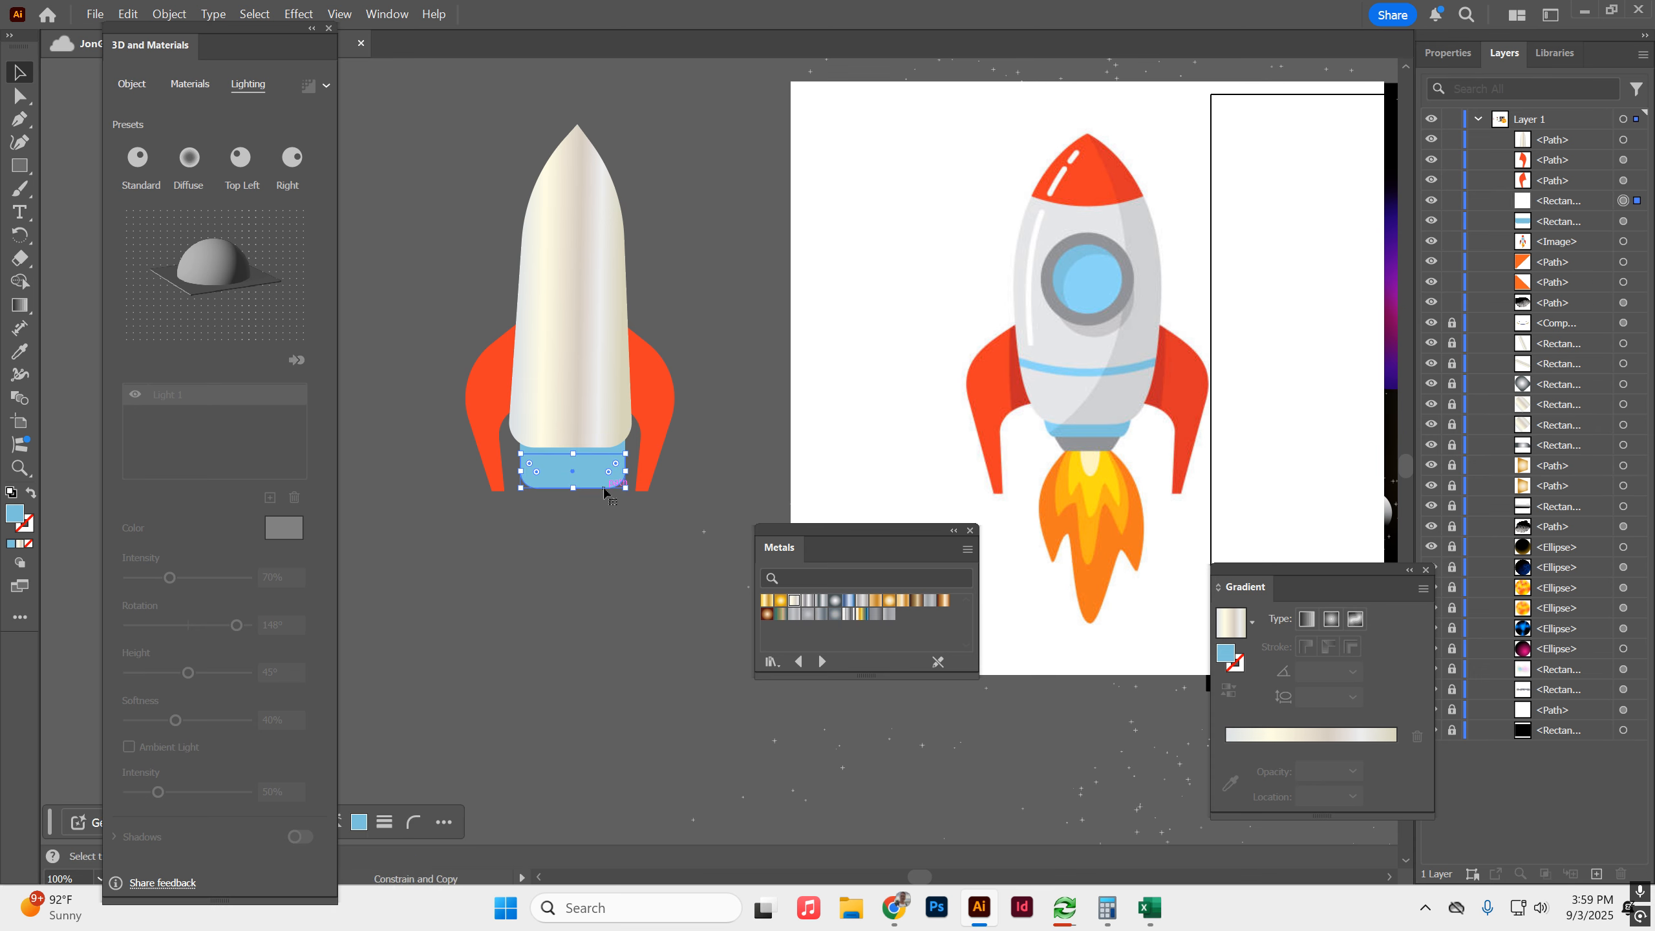
left_click(836, 614)
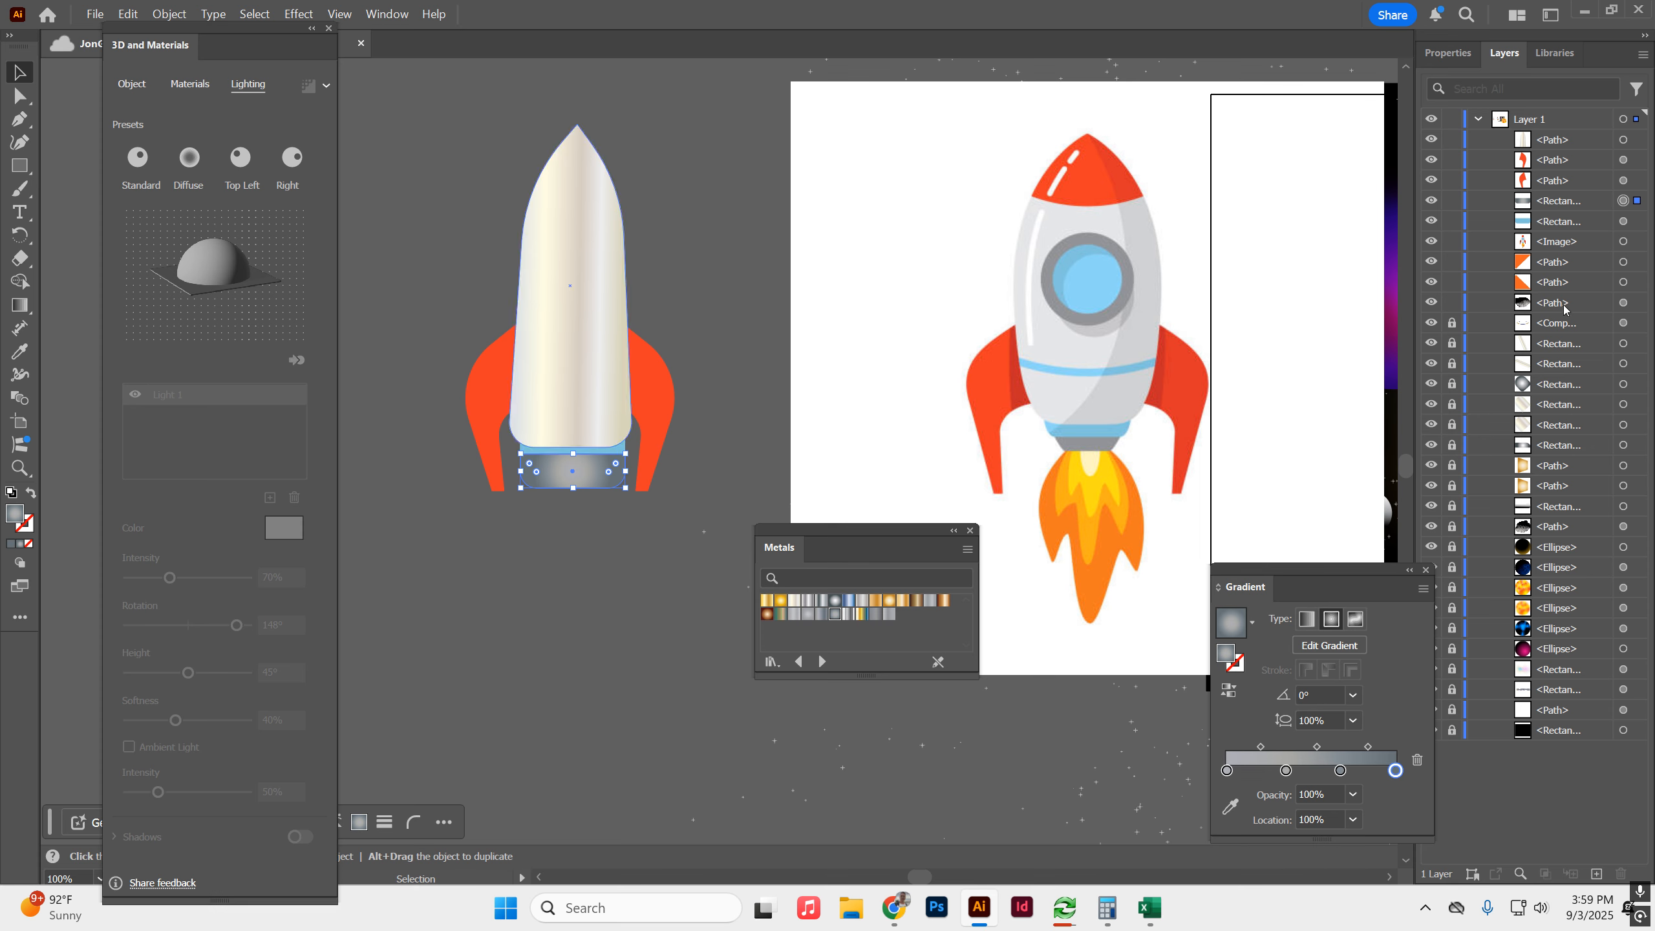
left_click_drag(1554, 145, 1552, 230)
key("ctrl+z")
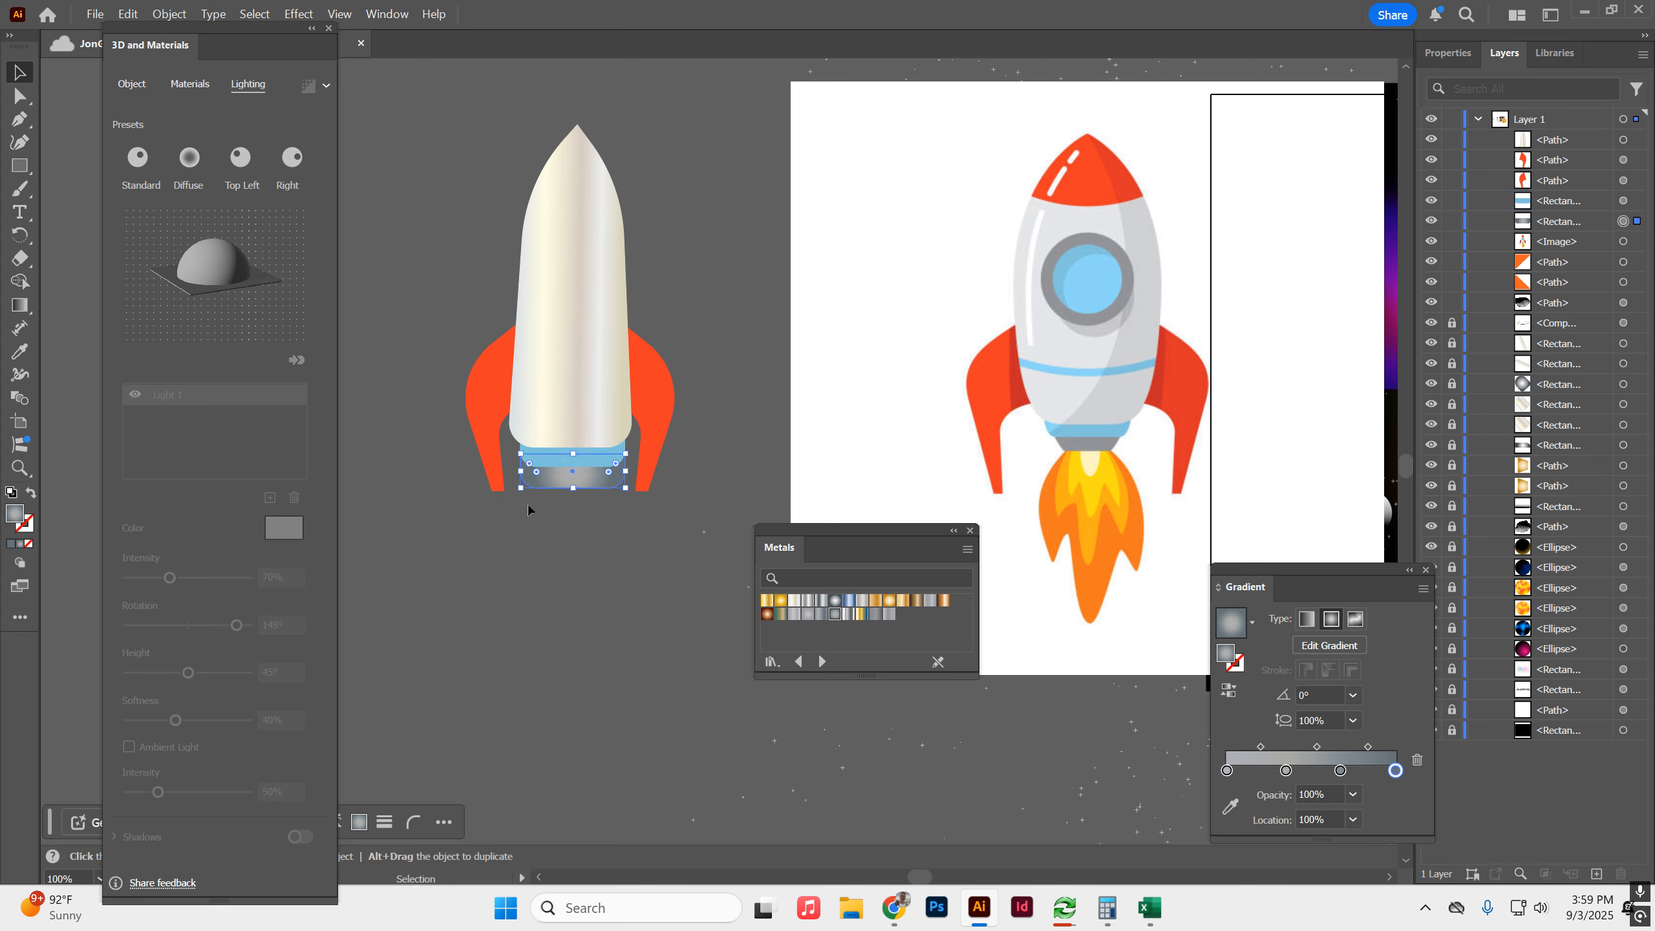
left_click_drag(629, 493, 592, 474)
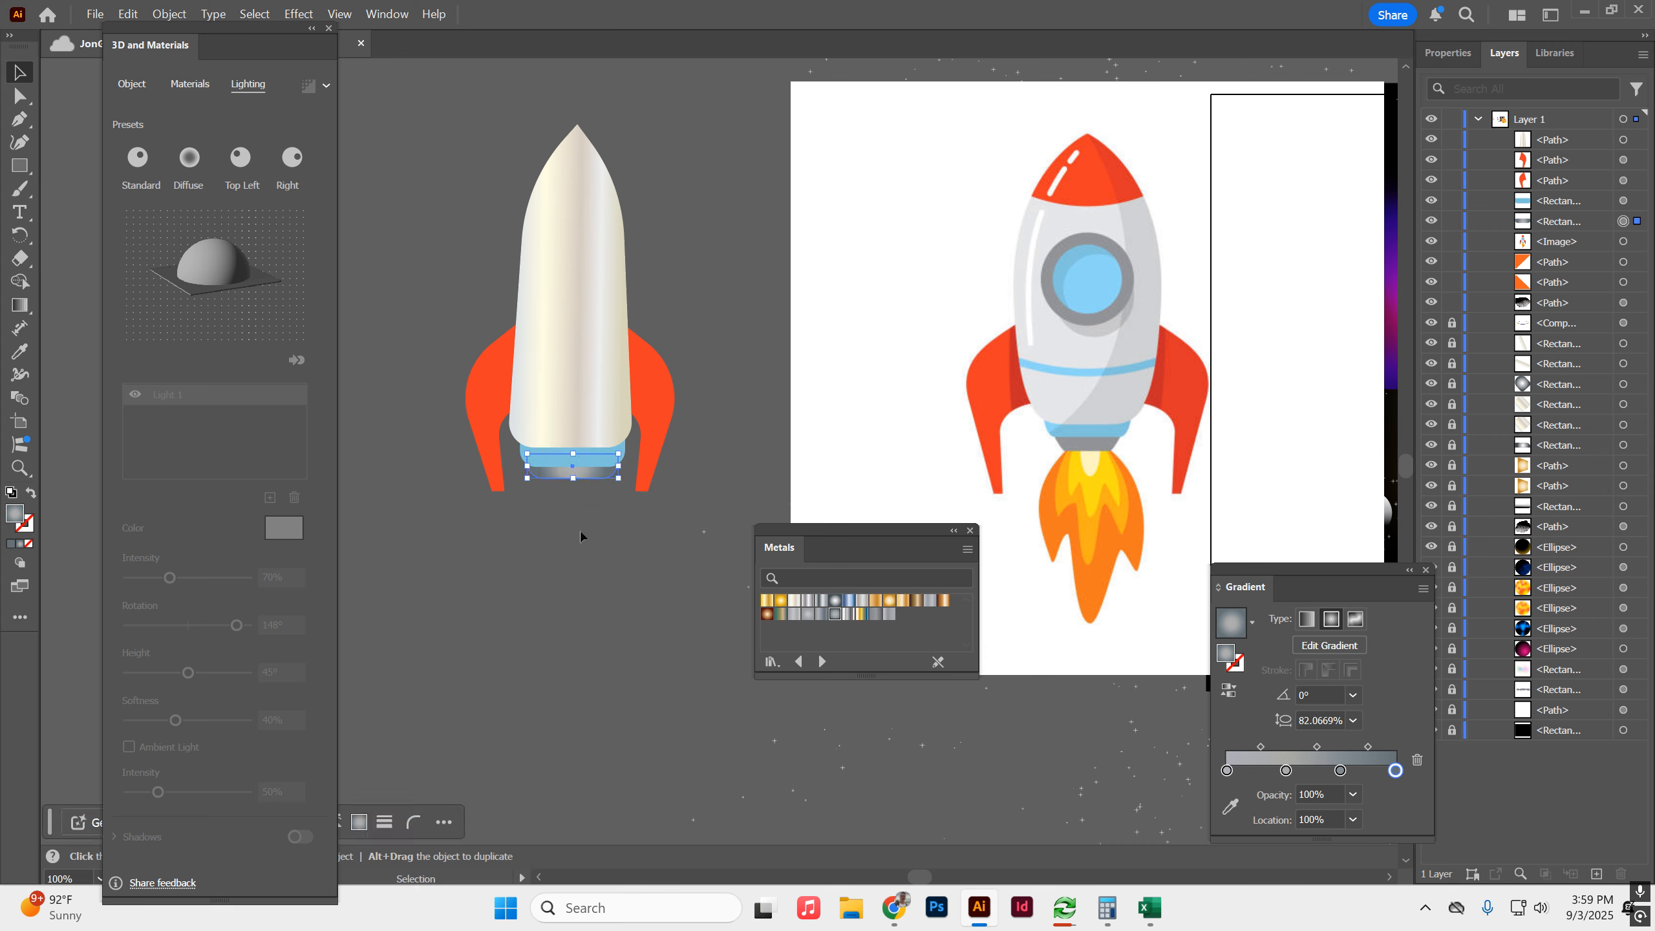
left_click(626, 567)
Draw a circle with the grey radial metal gradient on the upper body as the window rim, and duplicate it.
left_click_drag(20, 166, 65, 188)
mouse_move(550, 228)
left_mouse_down()
mouse_move(609, 304)
mouse_move(578, 273)
mouse_move(772, 282)
left_mouse_up()
key("v")
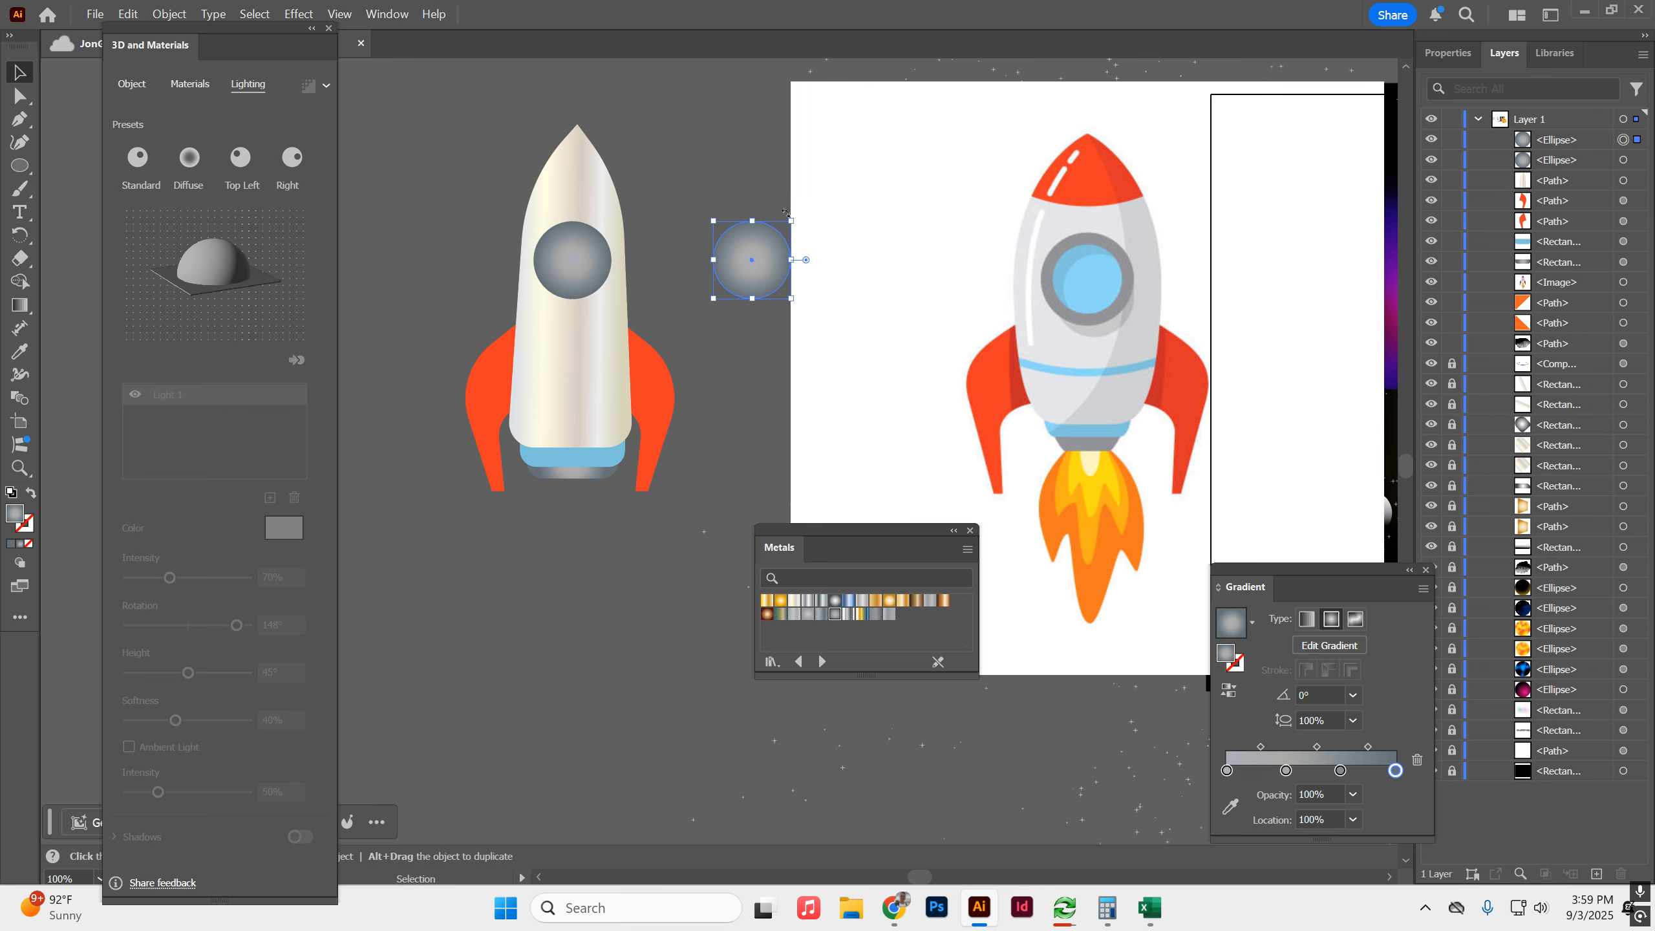
Shrink the copied circle inside the window rim and fill it with a blue linear metal gradient.
left_click_drag(772, 259, 593, 259)
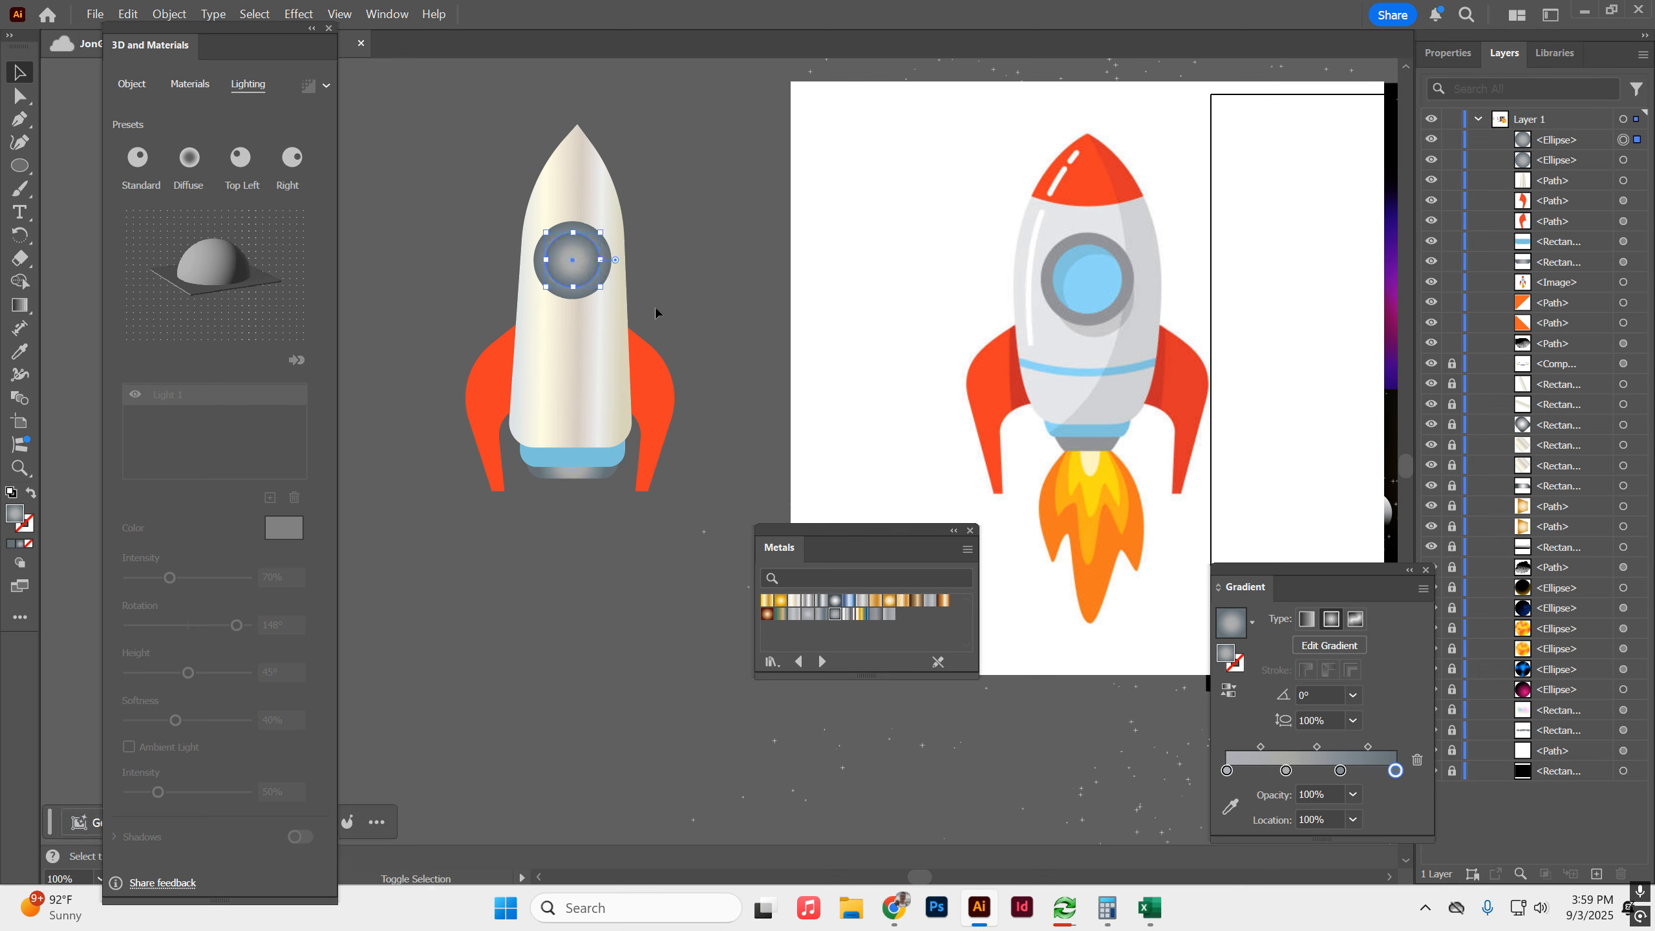
left_click(849, 607)
left_click(836, 605)
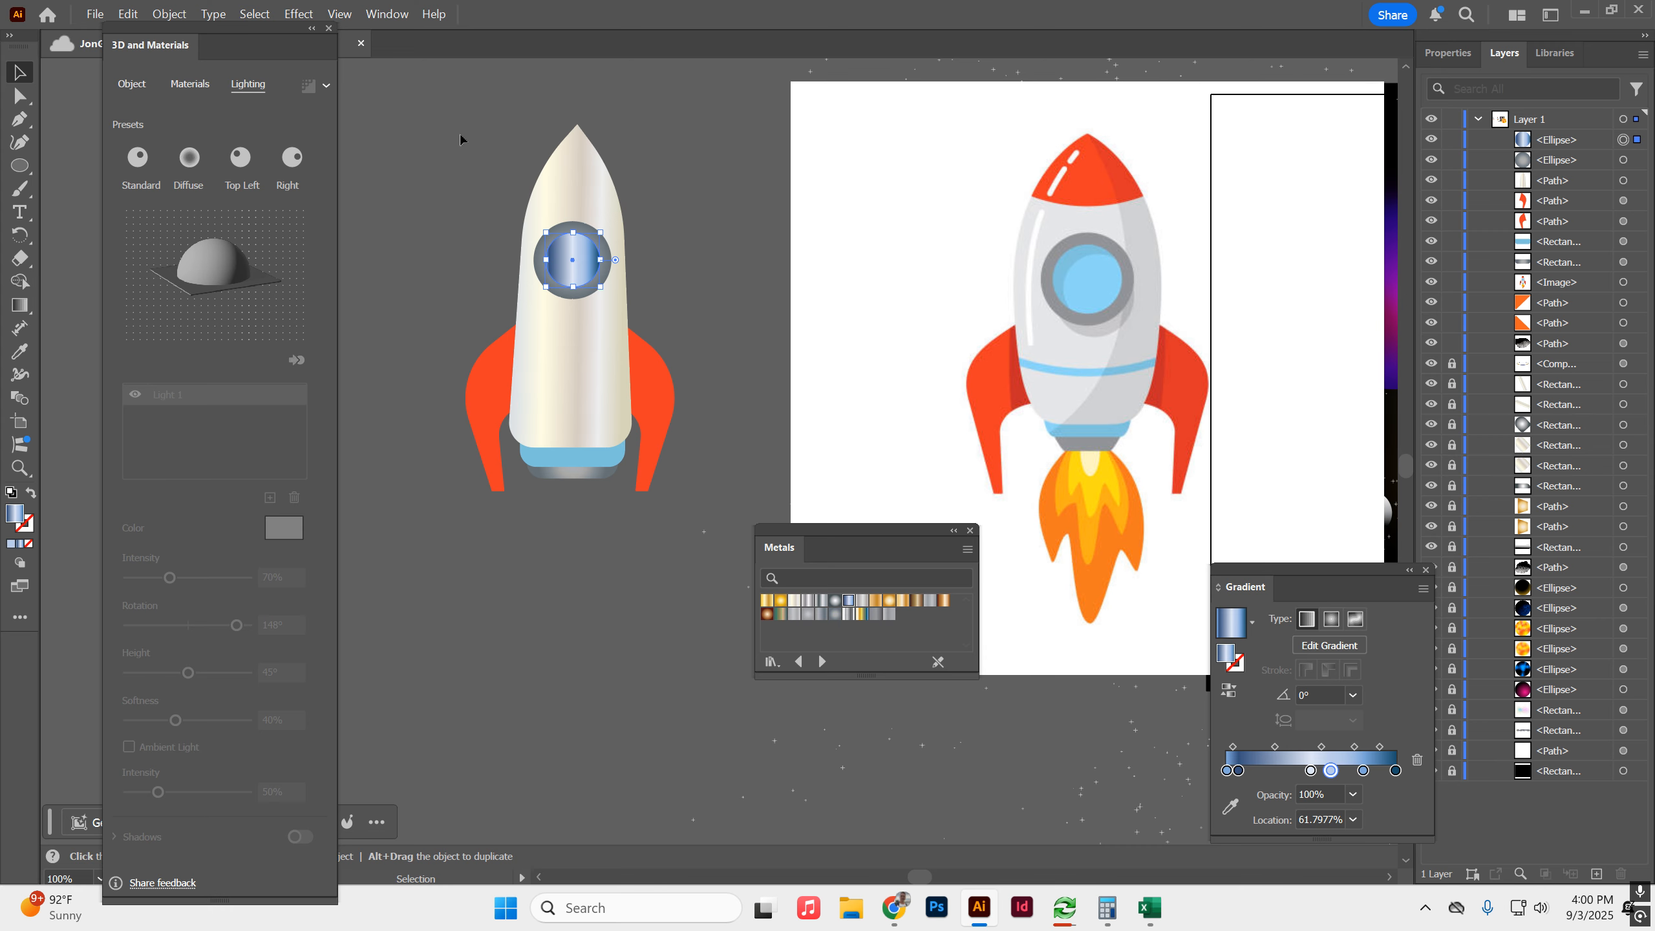
left_click(468, 195)
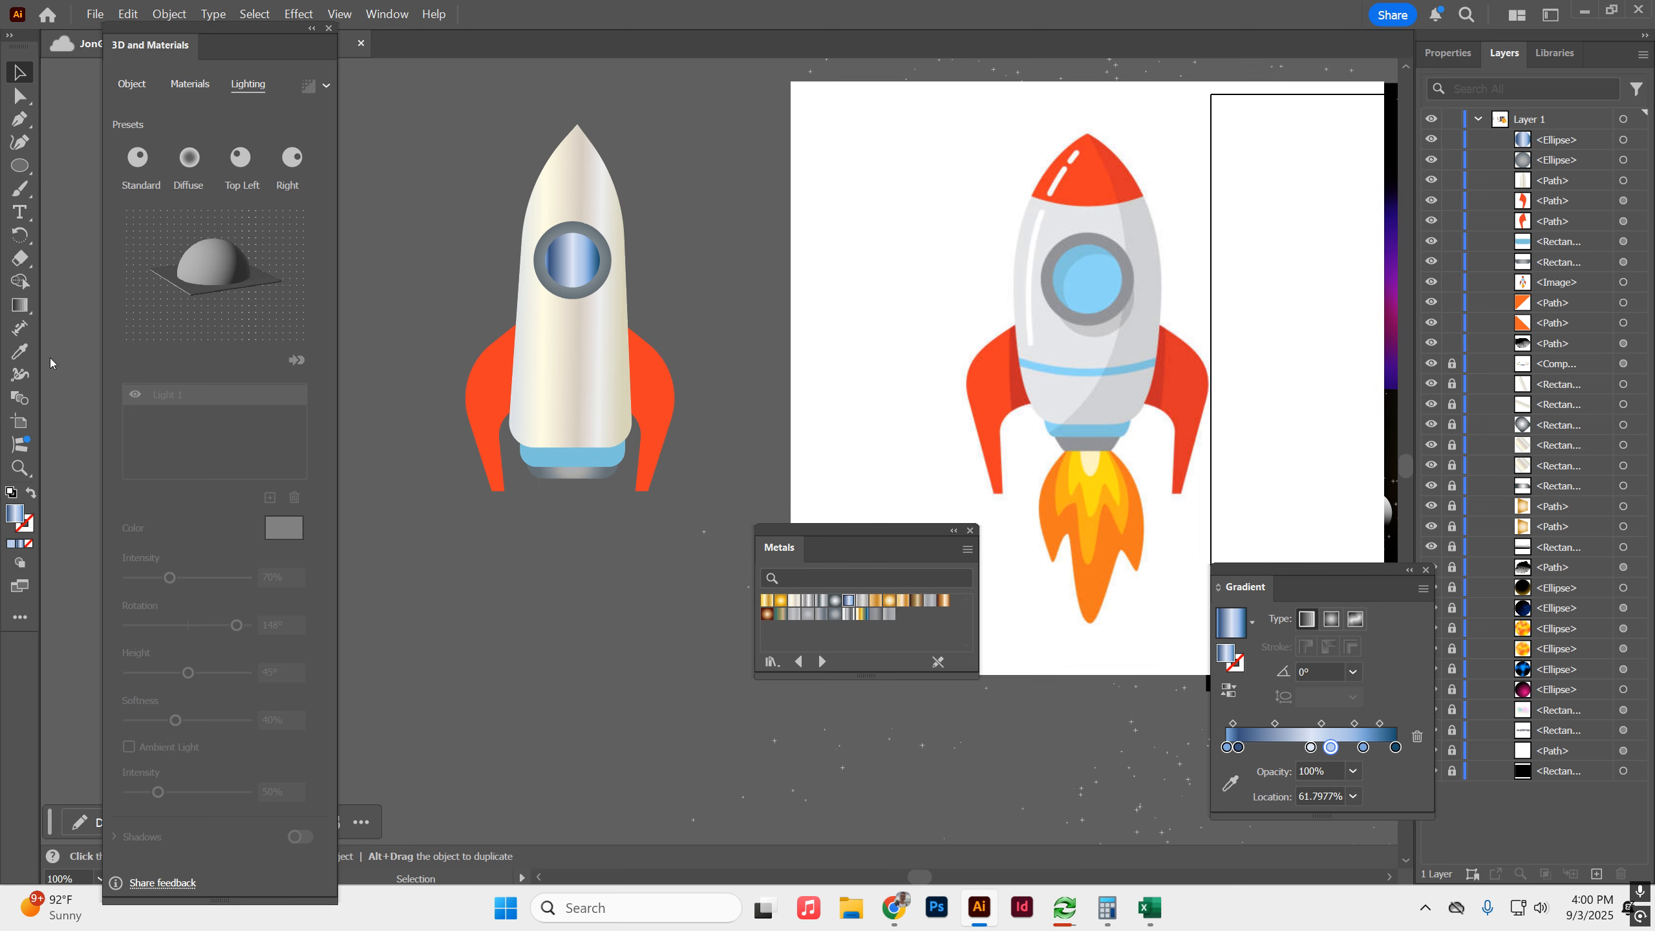
Trace the outer flame of the reference rocket as a closed path with the Pen tool.
left_click(19, 119)
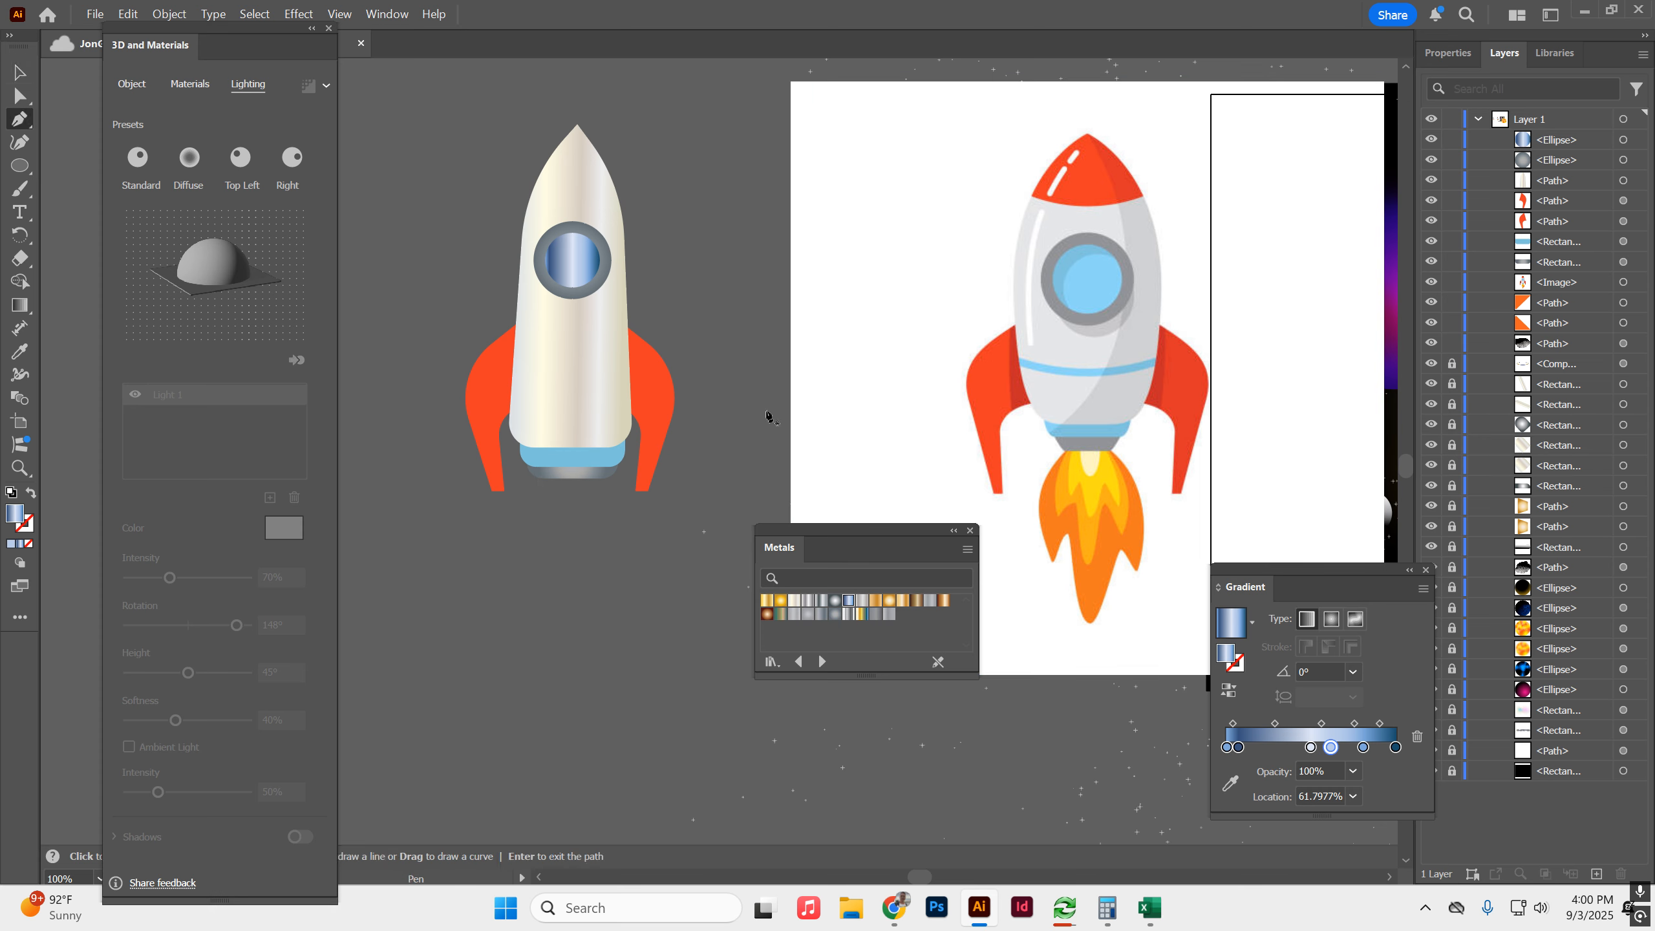
left_click(1069, 450)
left_click(1039, 502)
left_click(1052, 563)
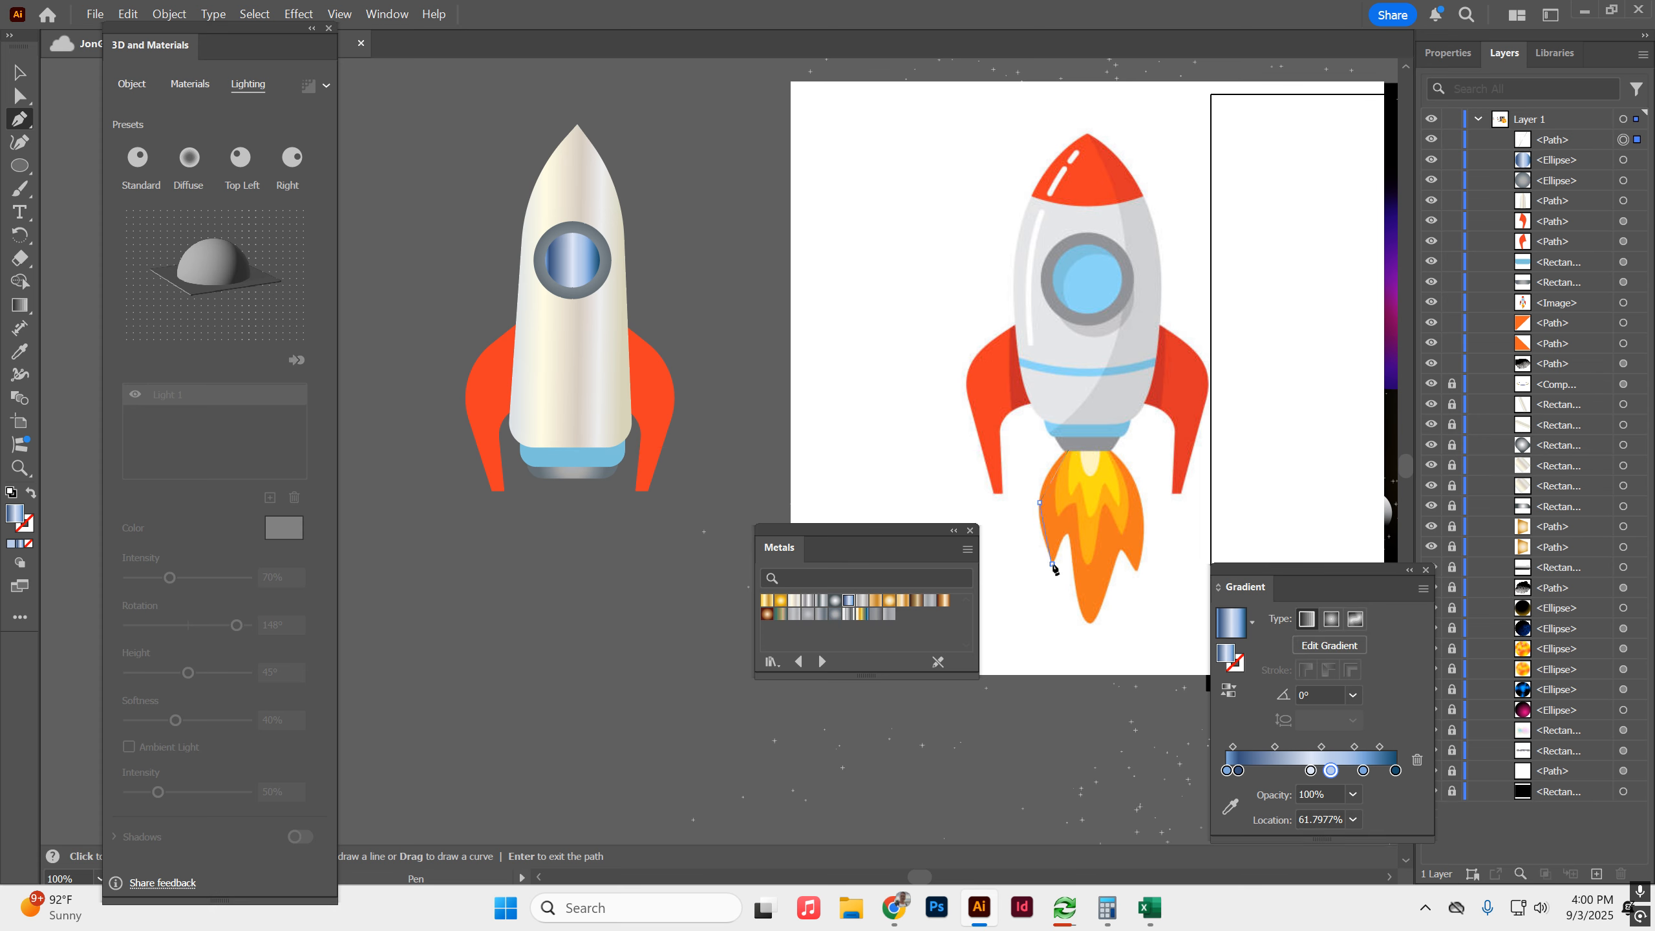
left_click(1073, 527)
left_click(1087, 627)
left_click(1122, 545)
left_click(1137, 572)
left_click(1144, 496)
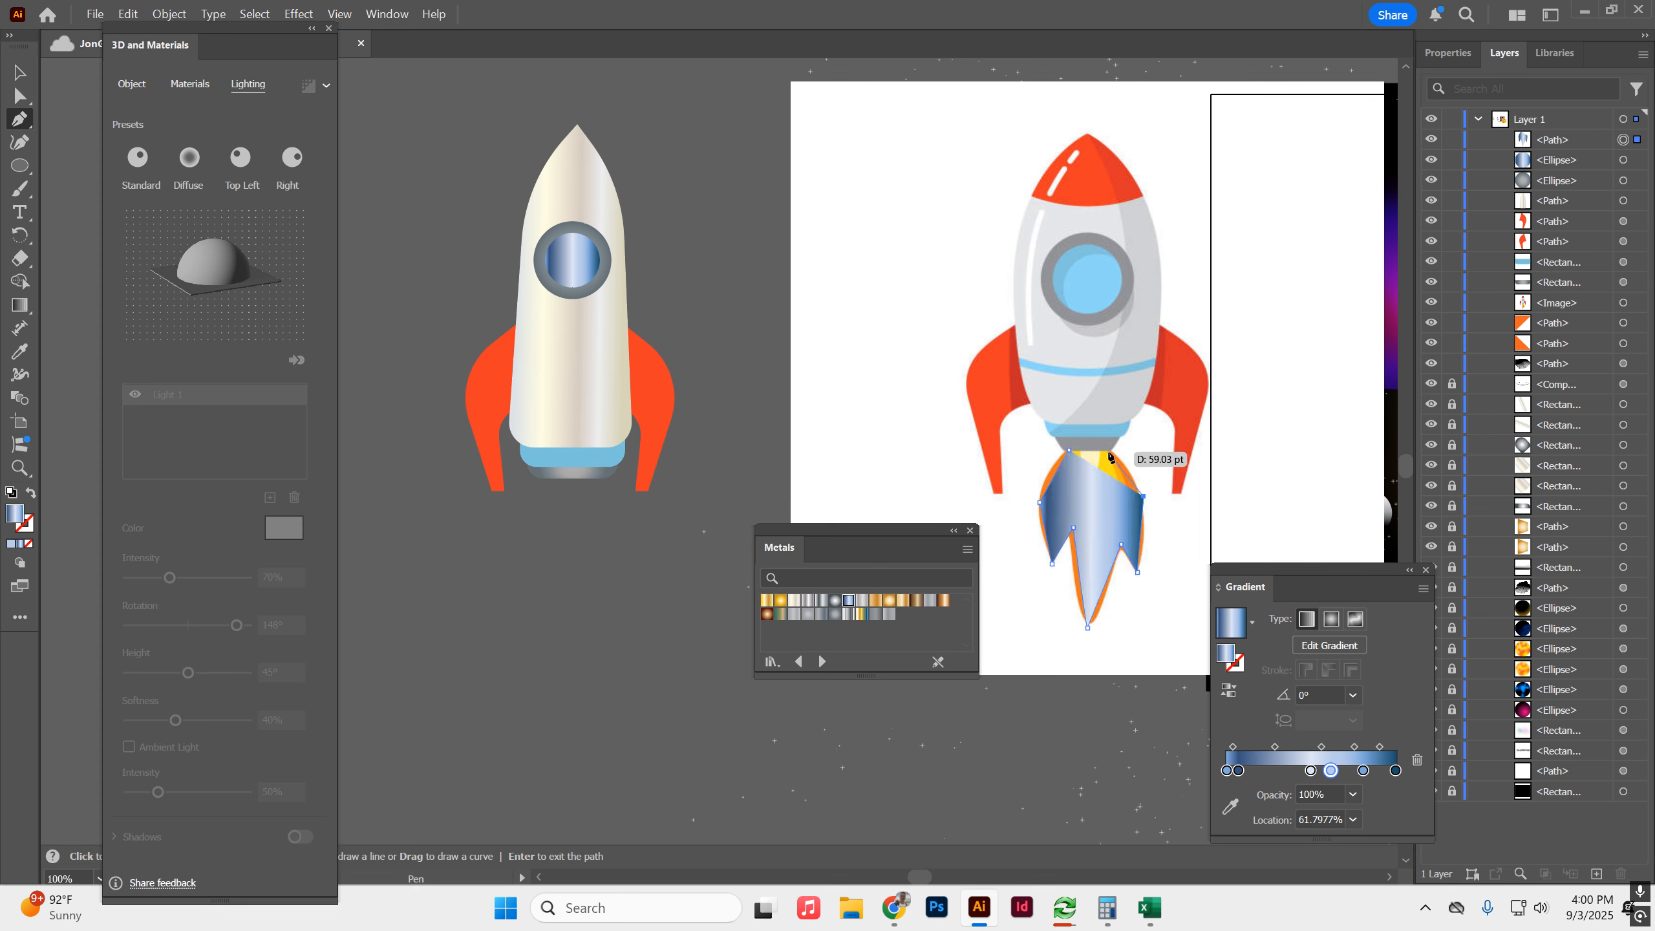
left_click(1068, 452)
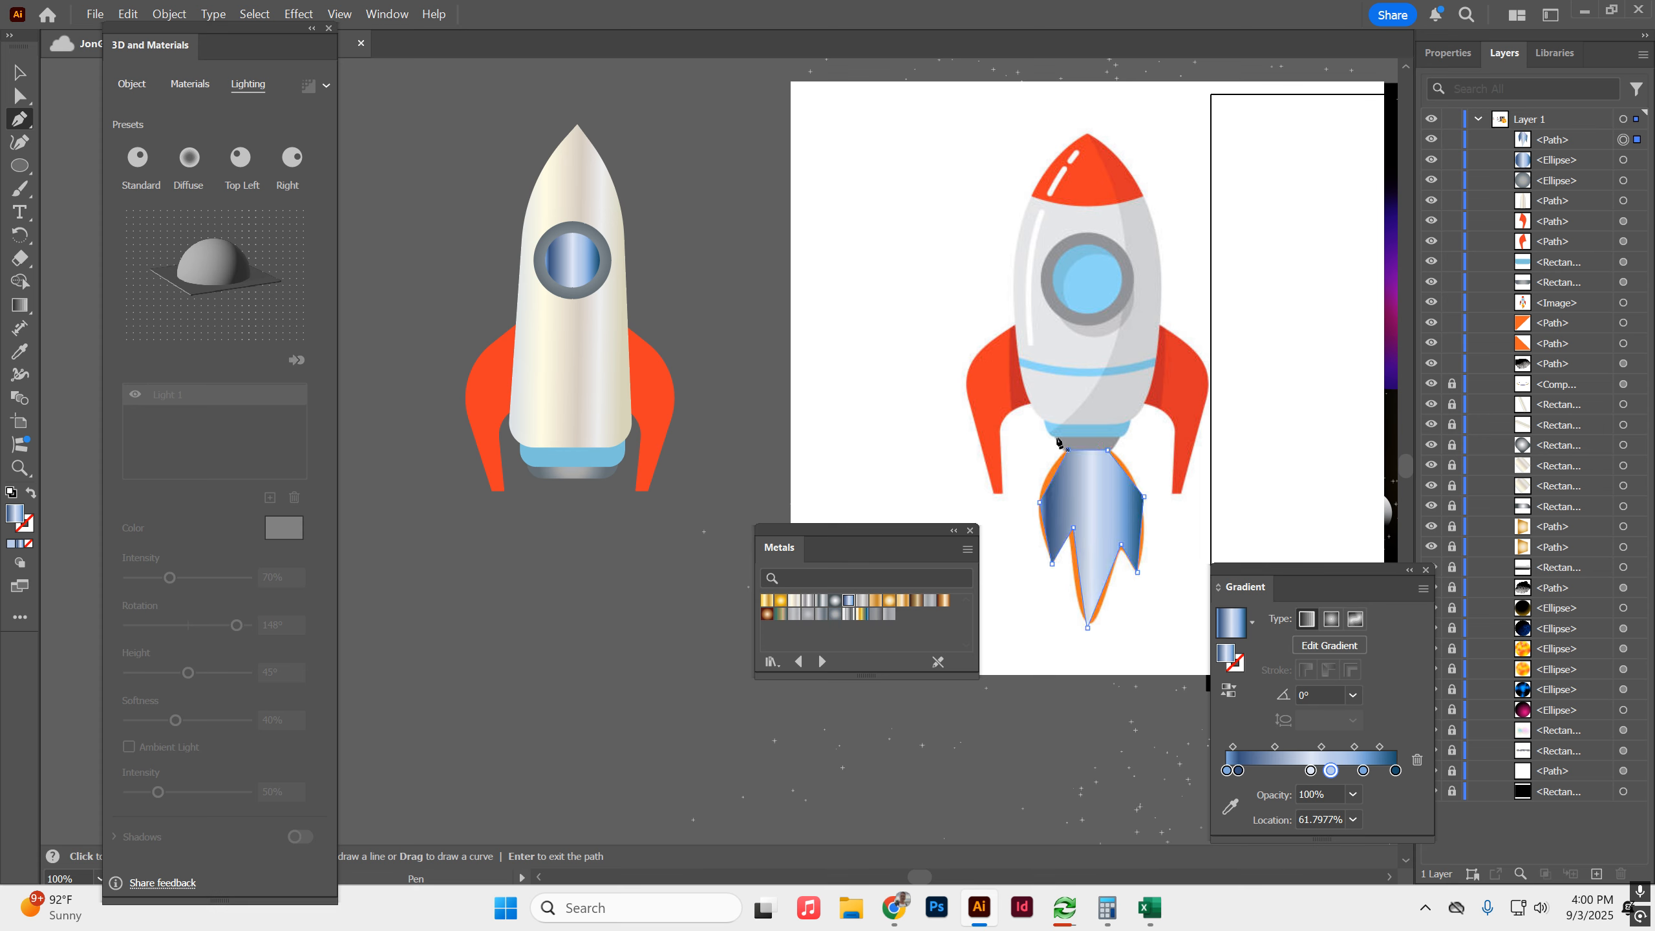
Shift the reference image farther right and move the traced flame into the empty space beside the rocket.
key("a")
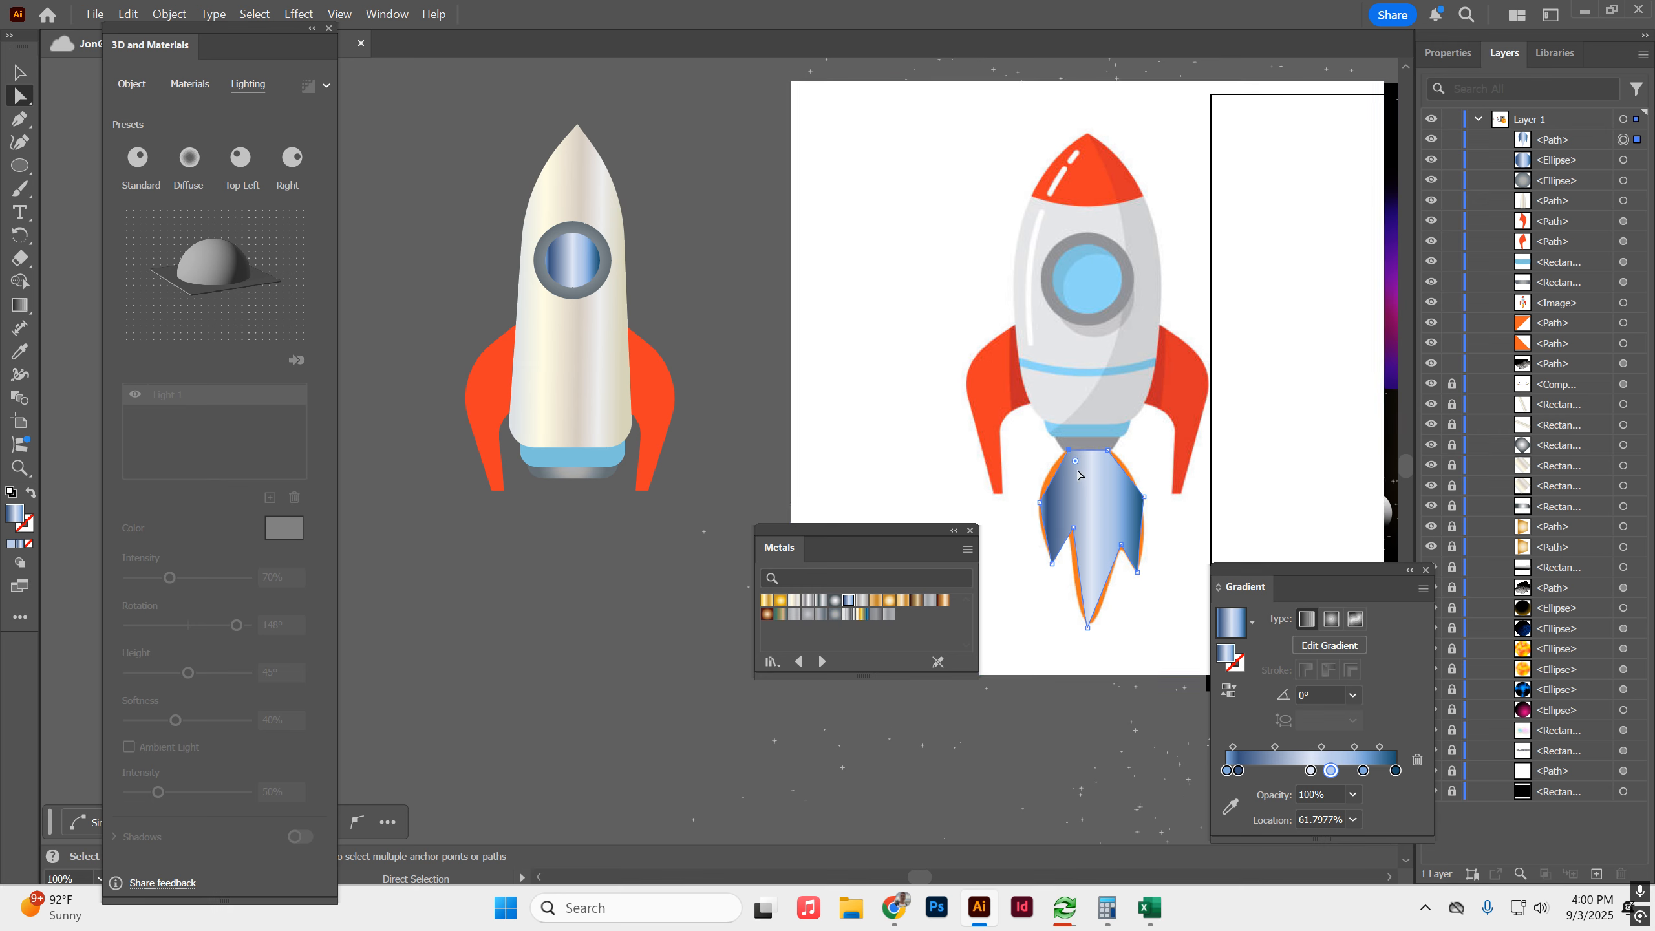
left_click_drag(1069, 461, 1460, 501)
left_click_drag(1095, 522, 893, 286)
left_click(797, 274)
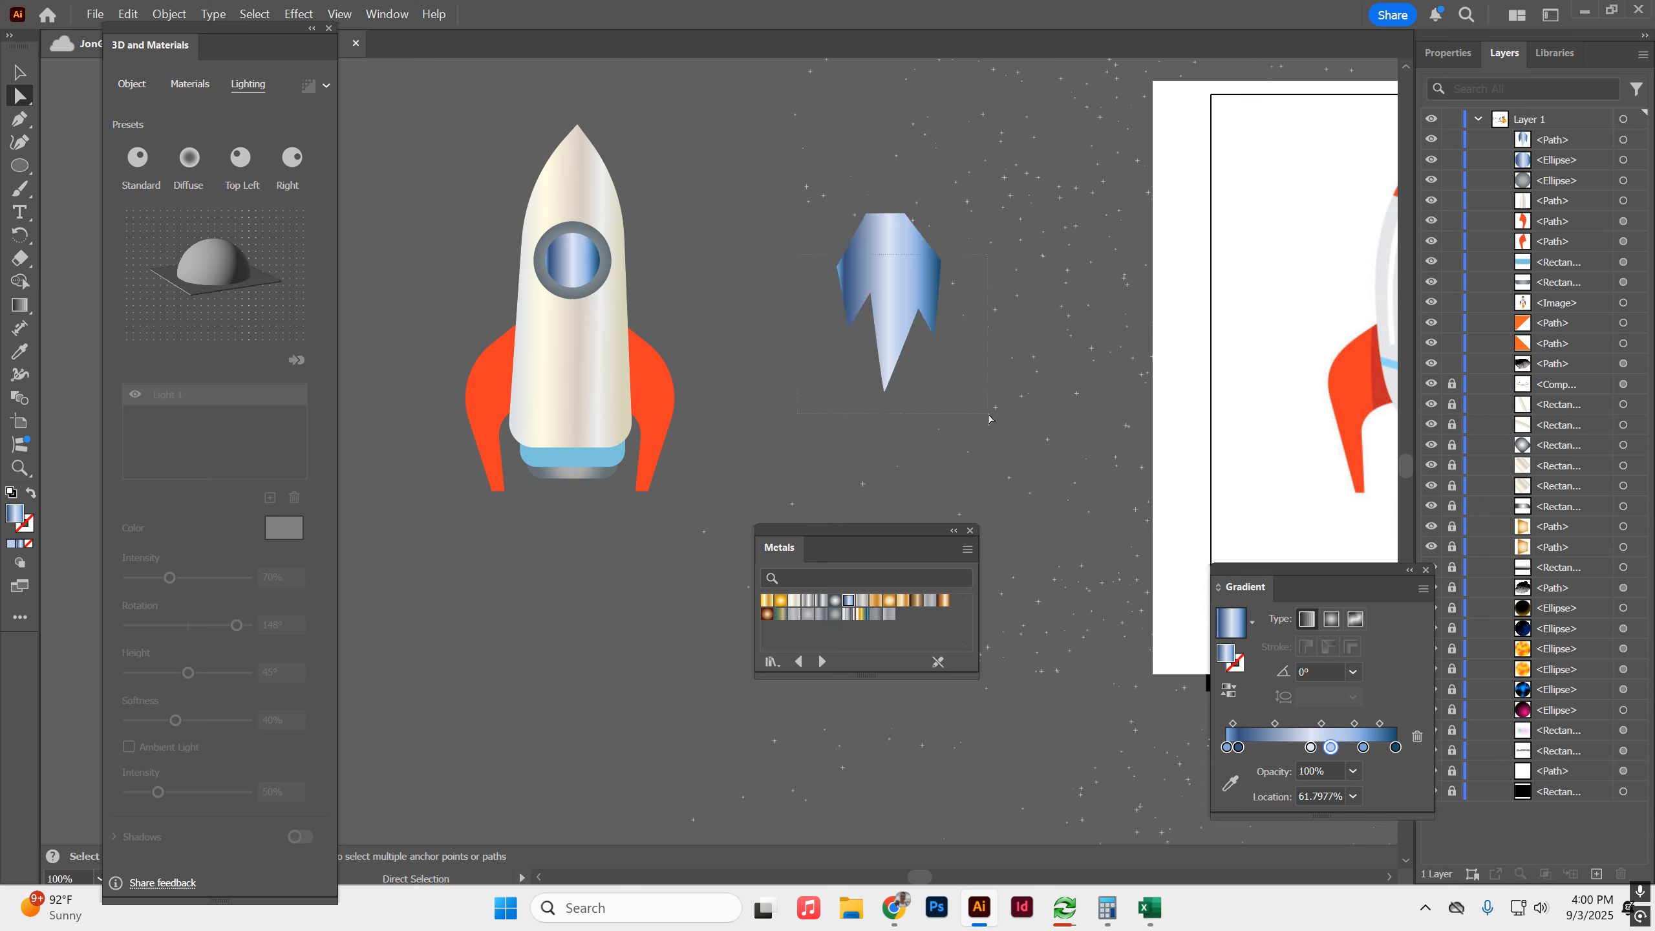
left_click_drag(989, 419, 988, 416)
left_click_drag(928, 267, 936, 314)
key("v")
key("ctrl+z")
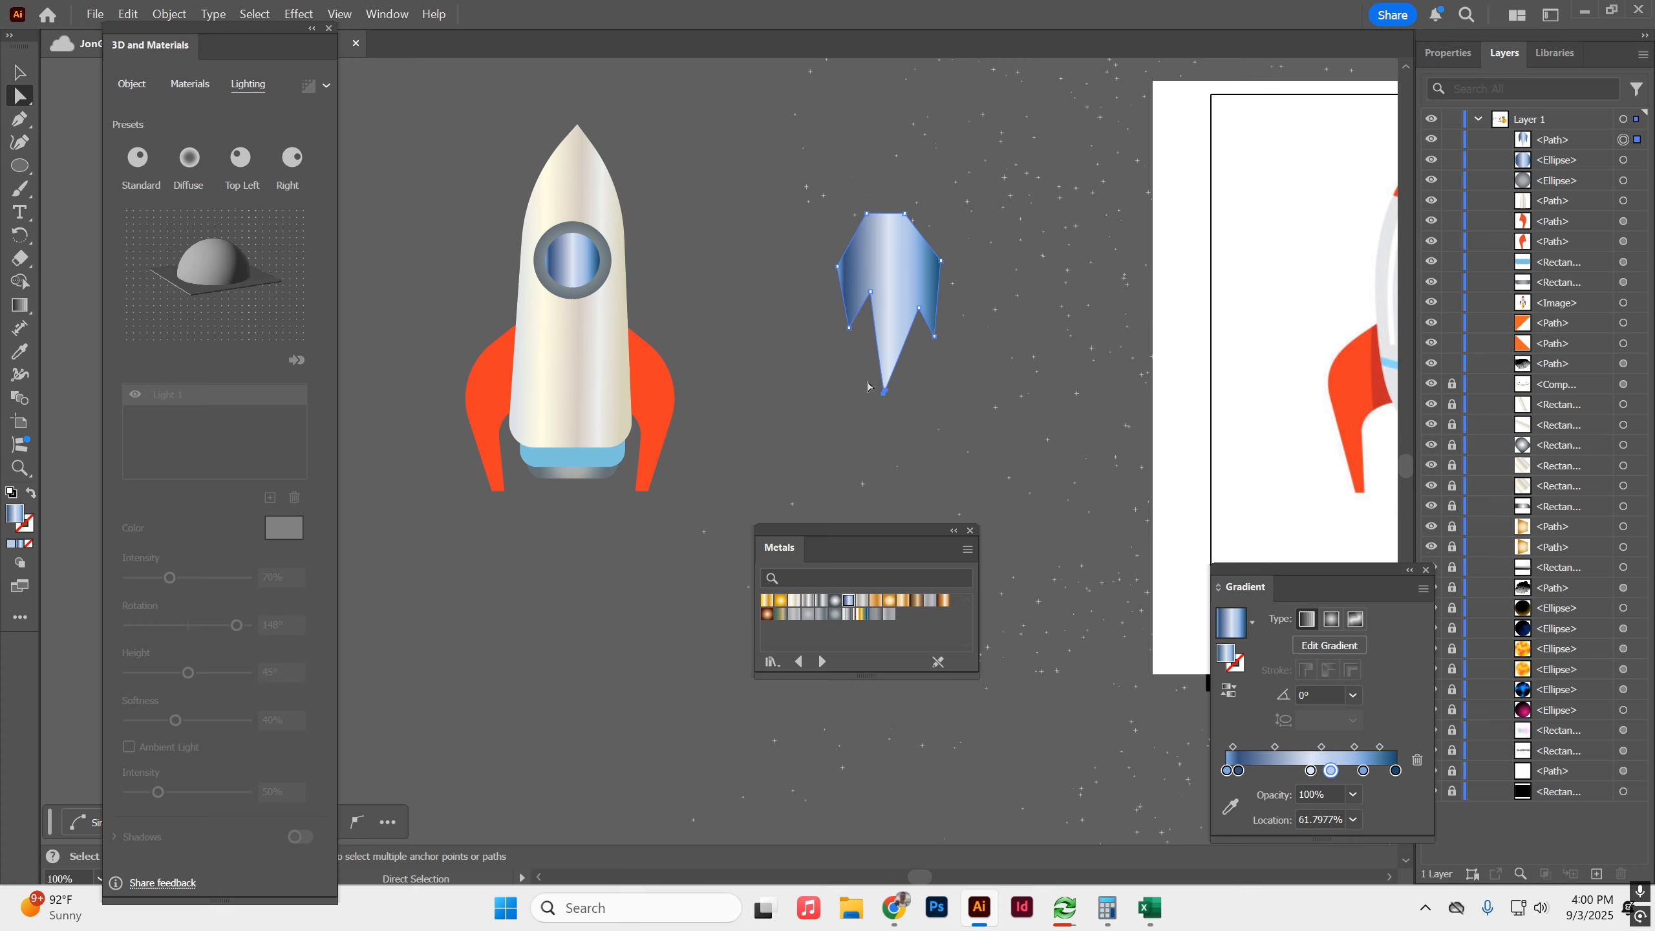
mouse_move(851, 269)
left_mouse_down()
mouse_move(872, 271)
mouse_move(867, 290)
left_mouse_up()
key("ctrl+z")
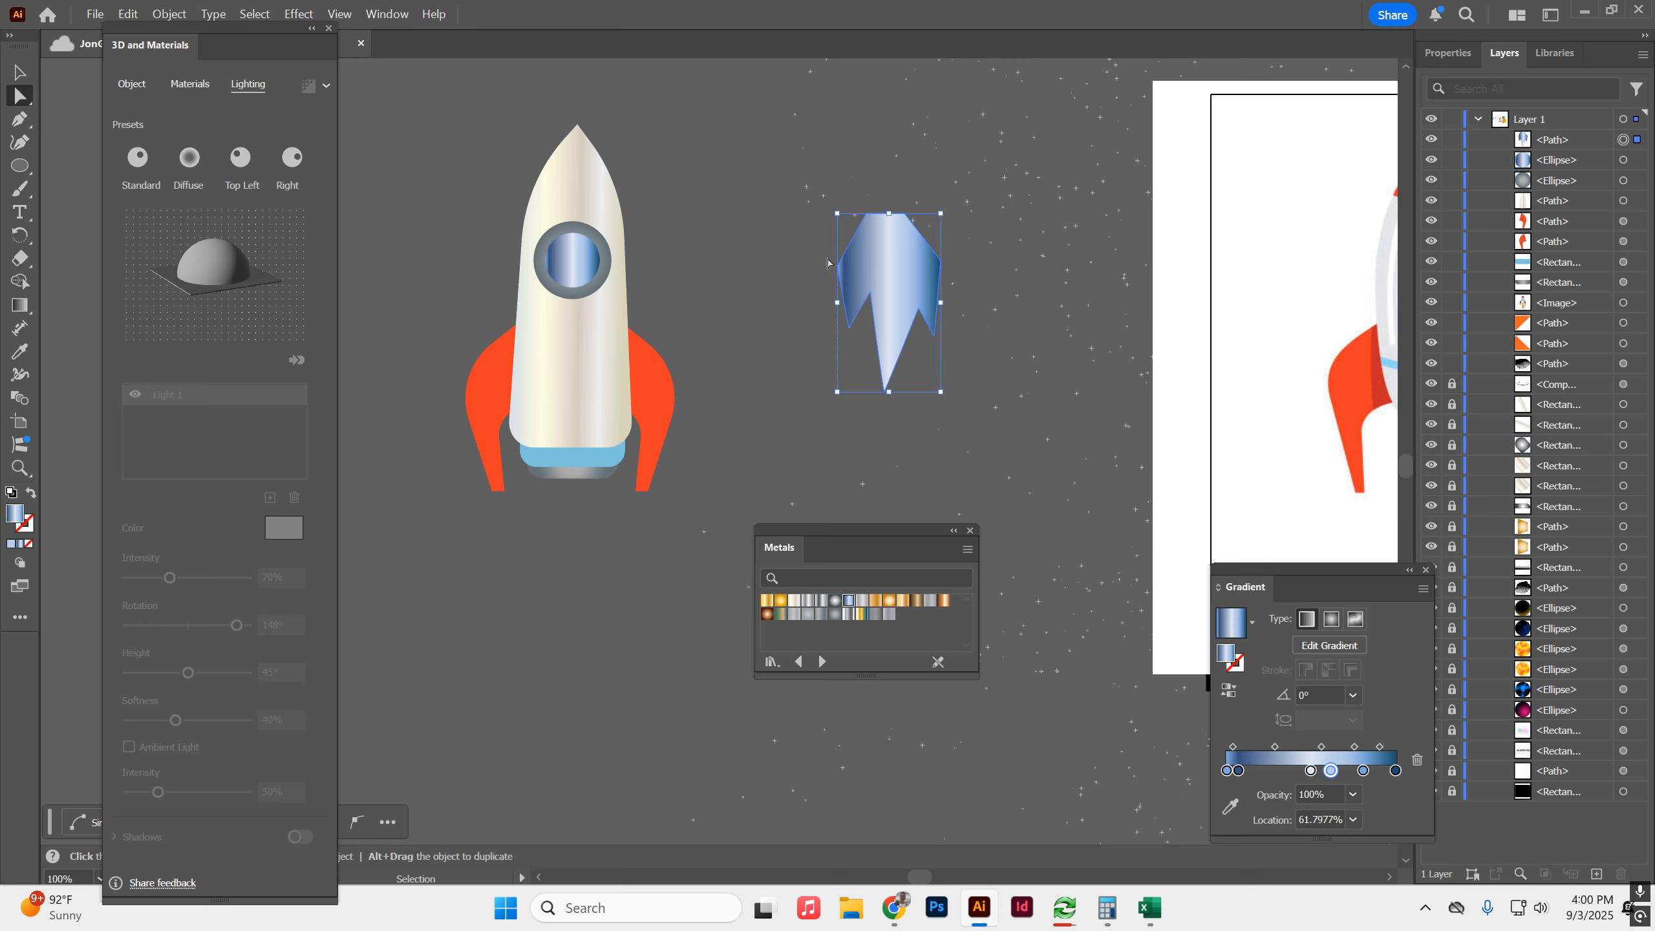
Round the flame path's long central tip, its notches, its side tips and its outer bends.
key("a")
left_click(886, 393)
mouse_move(895, 396)
left_mouse_down()
mouse_move(921, 385)
mouse_move(846, 375)
mouse_move(905, 384)
left_mouse_up()
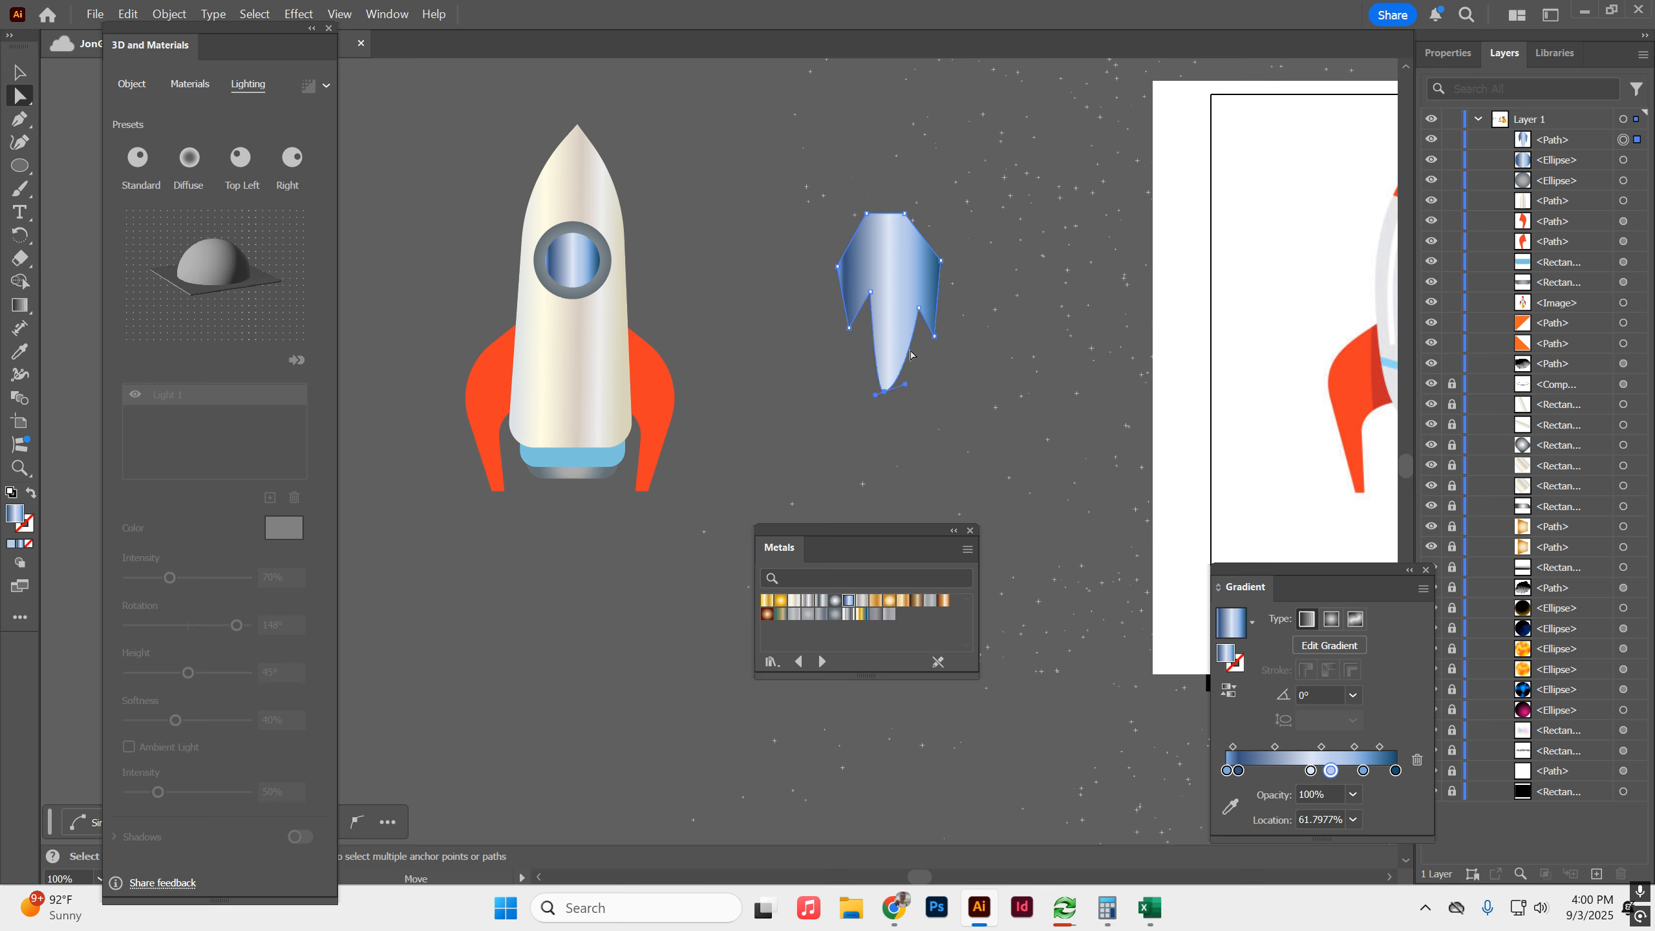
left_click(920, 316)
mouse_move(920, 322)
left_mouse_down()
mouse_move(852, 323)
mouse_move(911, 274)
mouse_move(935, 322)
left_mouse_up()
left_click(871, 293)
left_click(849, 329)
left_click(941, 261)
left_click(935, 333)
left_click(1071, 240)
Fill the flame with the orange sampled from the reference rocket's outer flame.
left_click_drag(1028, 205, 714, 190)
left_click(573, 241)
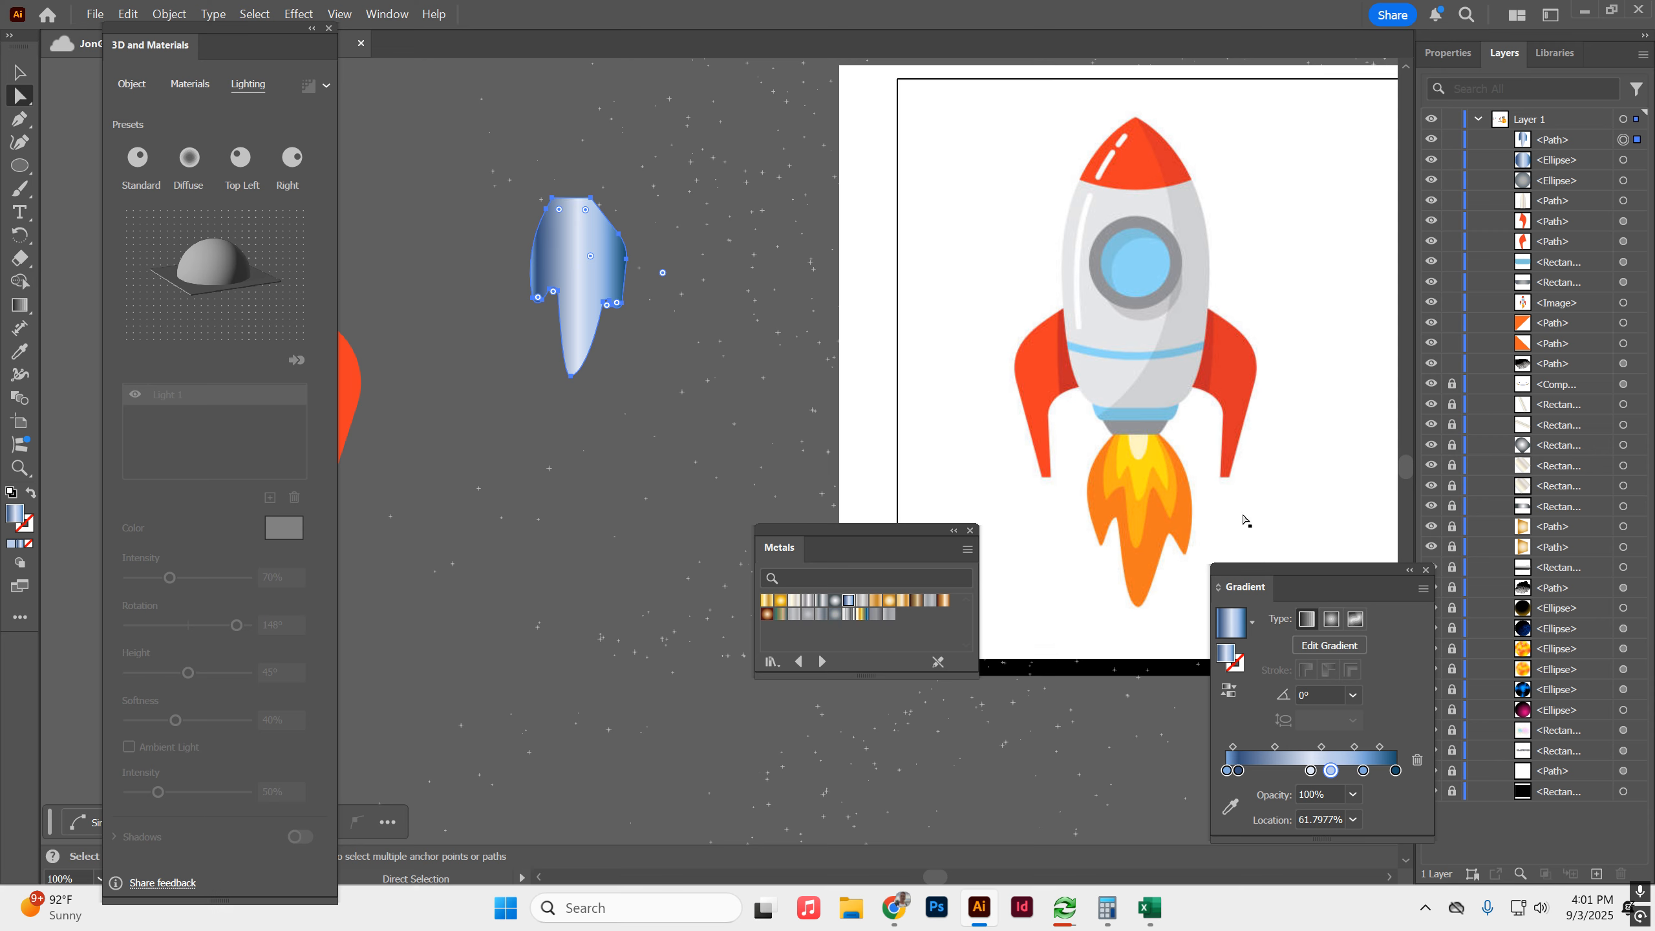
key("i")
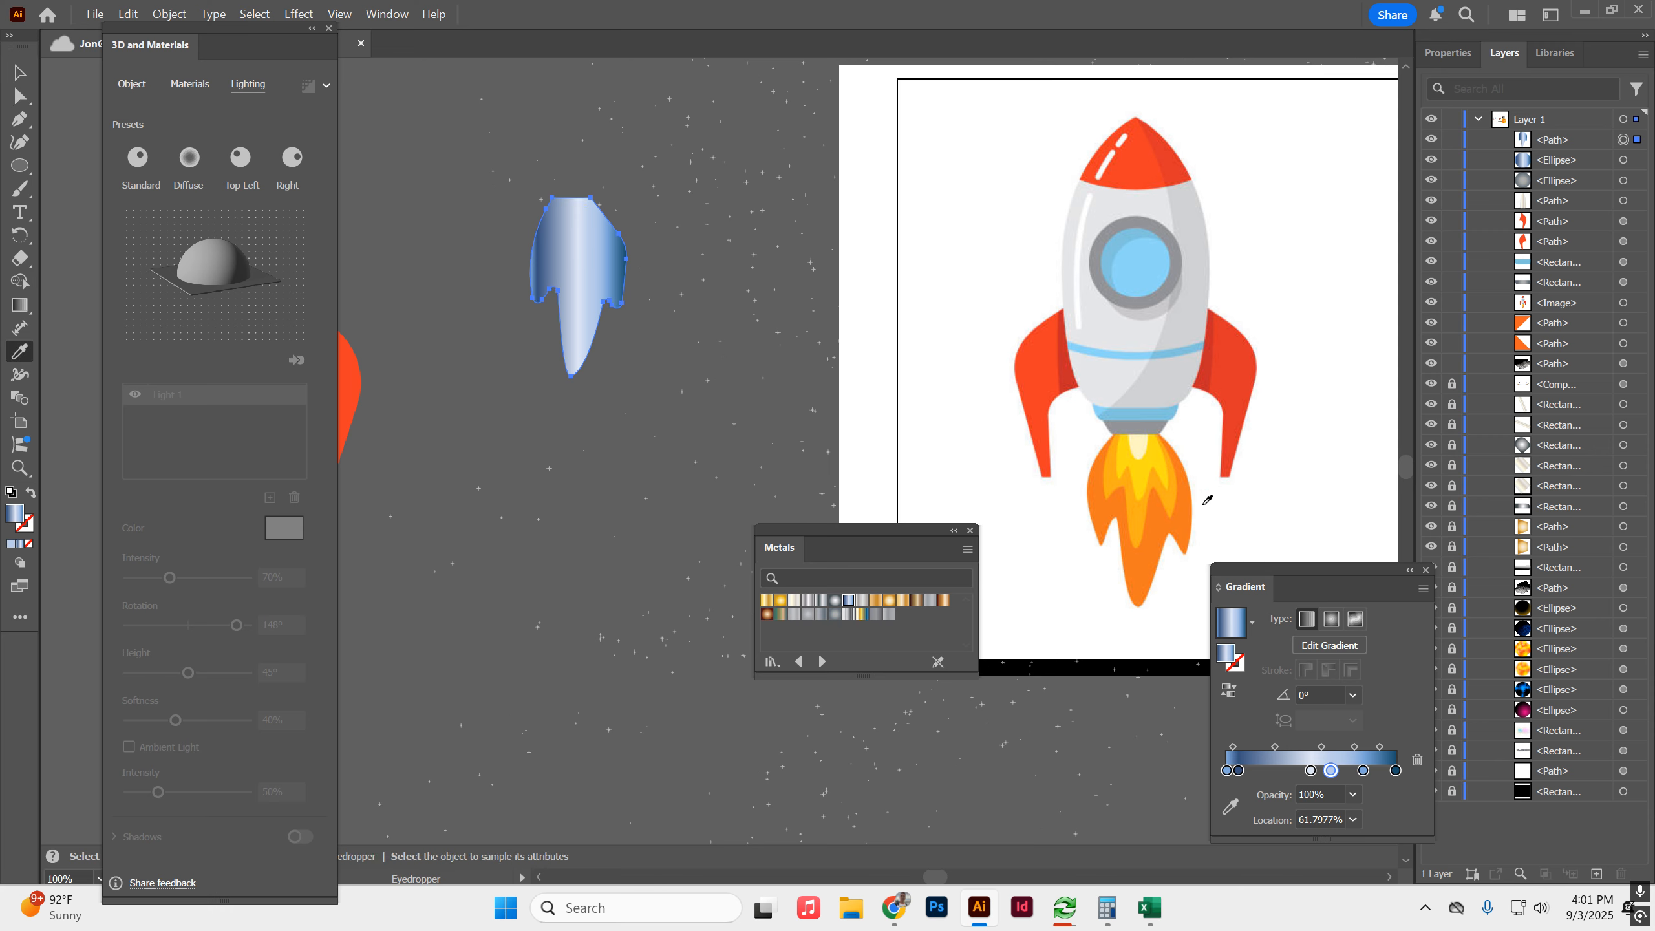
left_click(1203, 503)
left_click(18, 73)
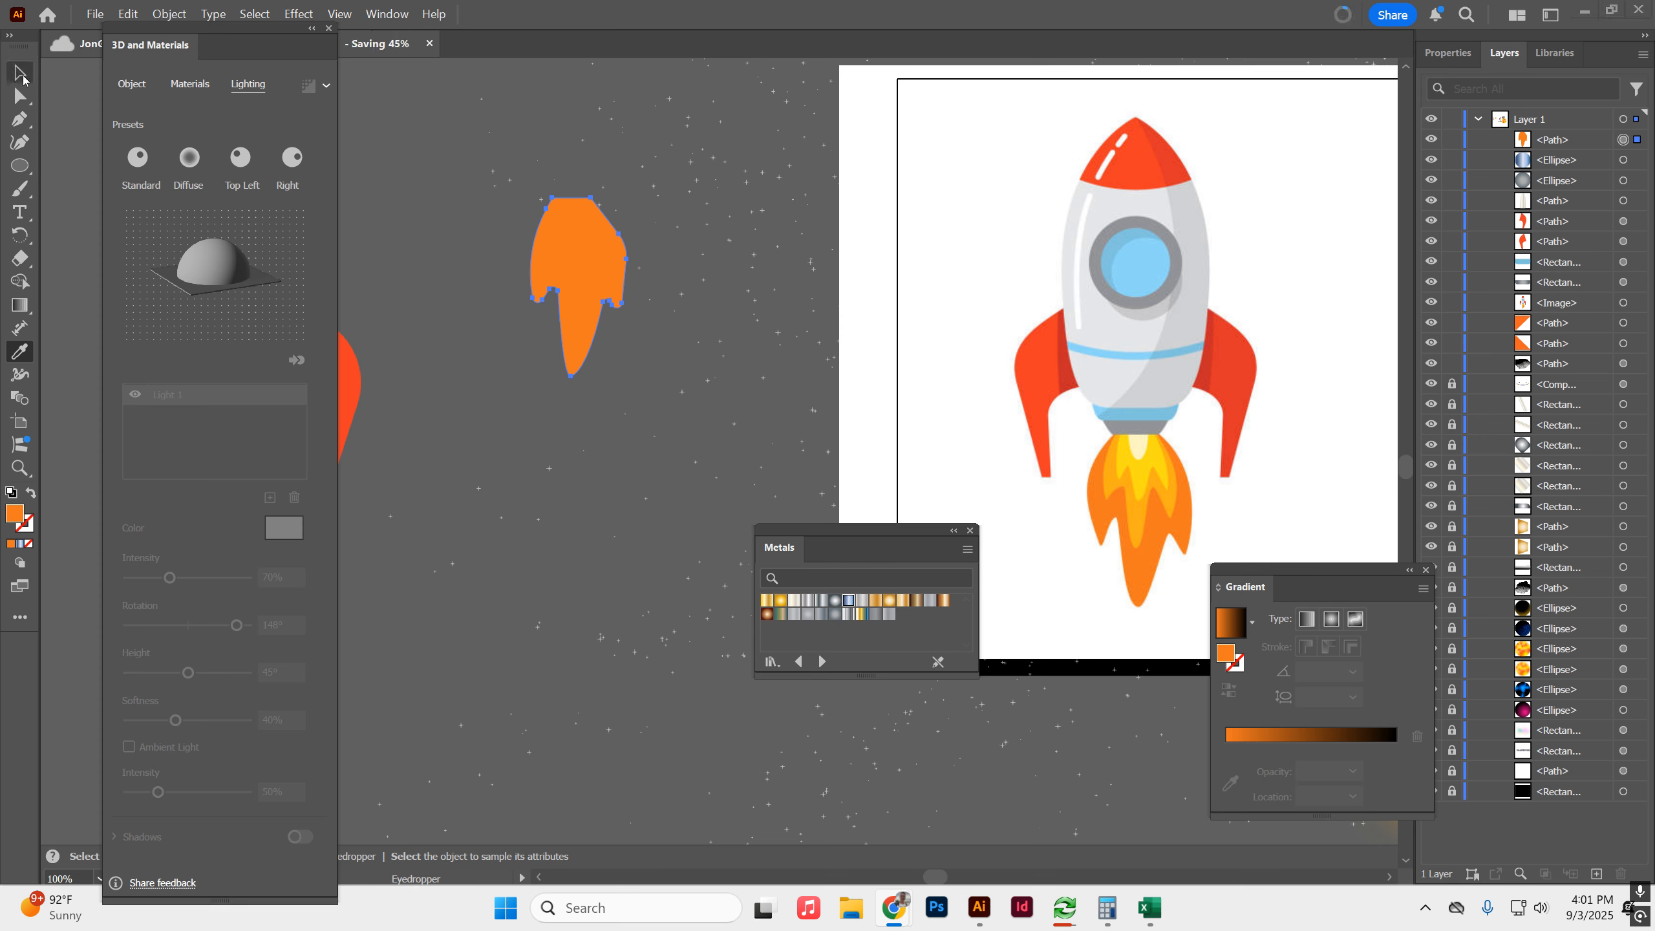
Duplicate the orange flame, shrink the copy inside it and fill it with the amber sampled from the reference's middle flame.
left_click_drag(602, 259, 755, 259, "alt")
left_click_drag(782, 199, 569, 243, "alt+shift")
left_click(19, 351)
left_click(1132, 490)
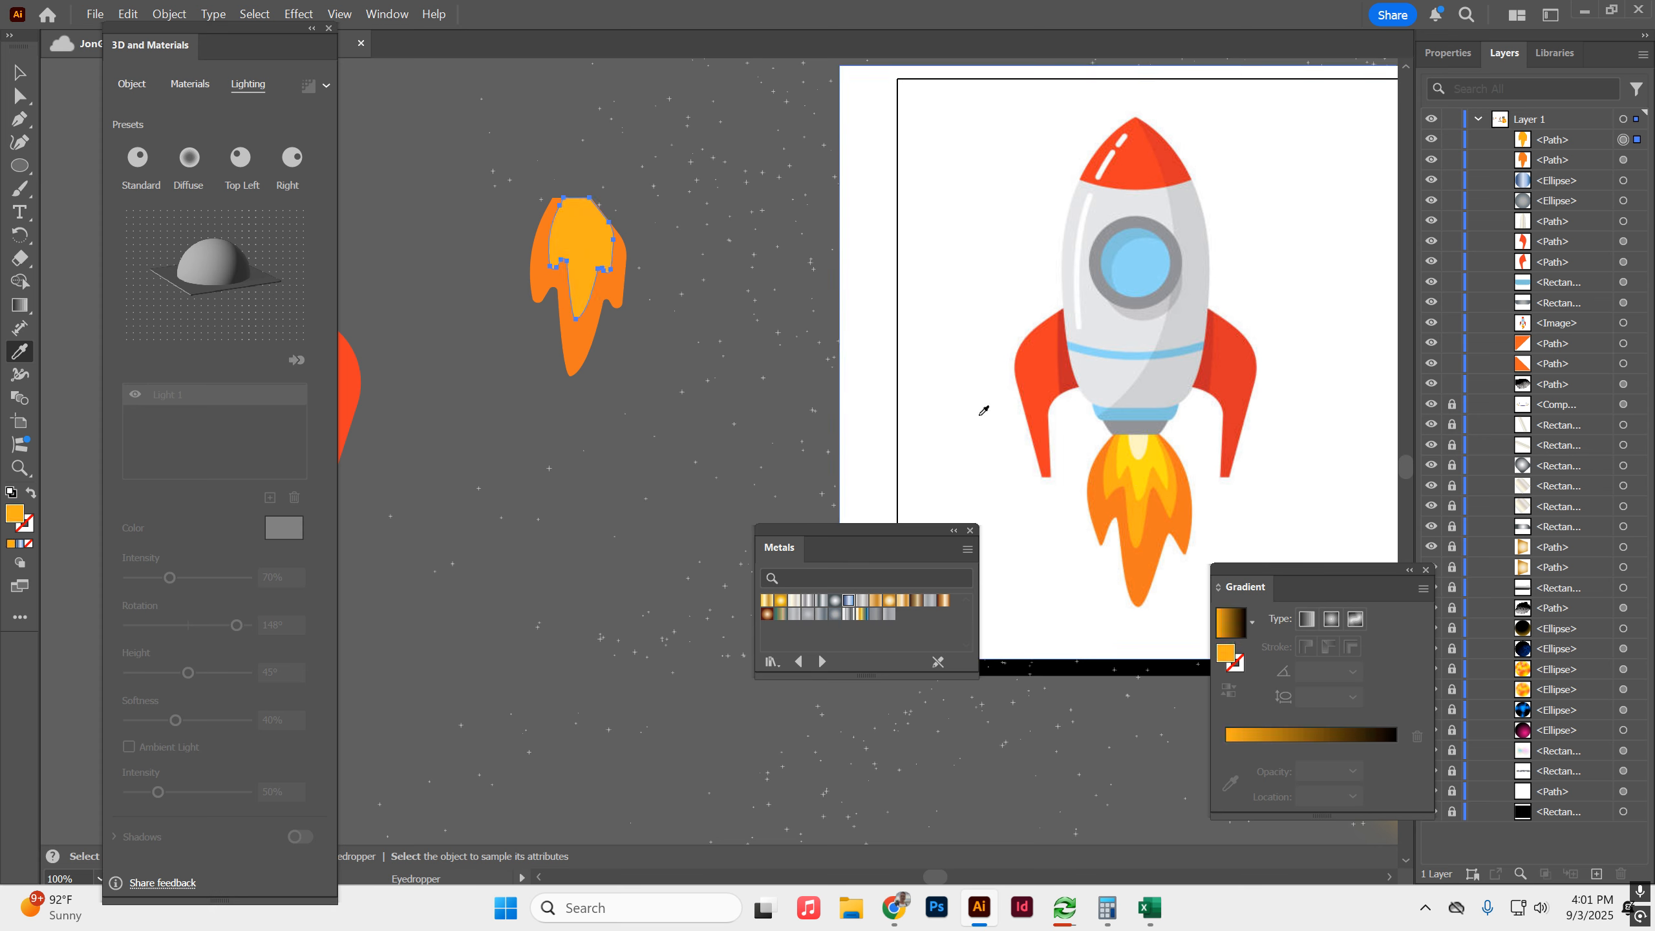
Centre the amber flame within the orange one and stretch its tip downward.
left_click(19, 72)
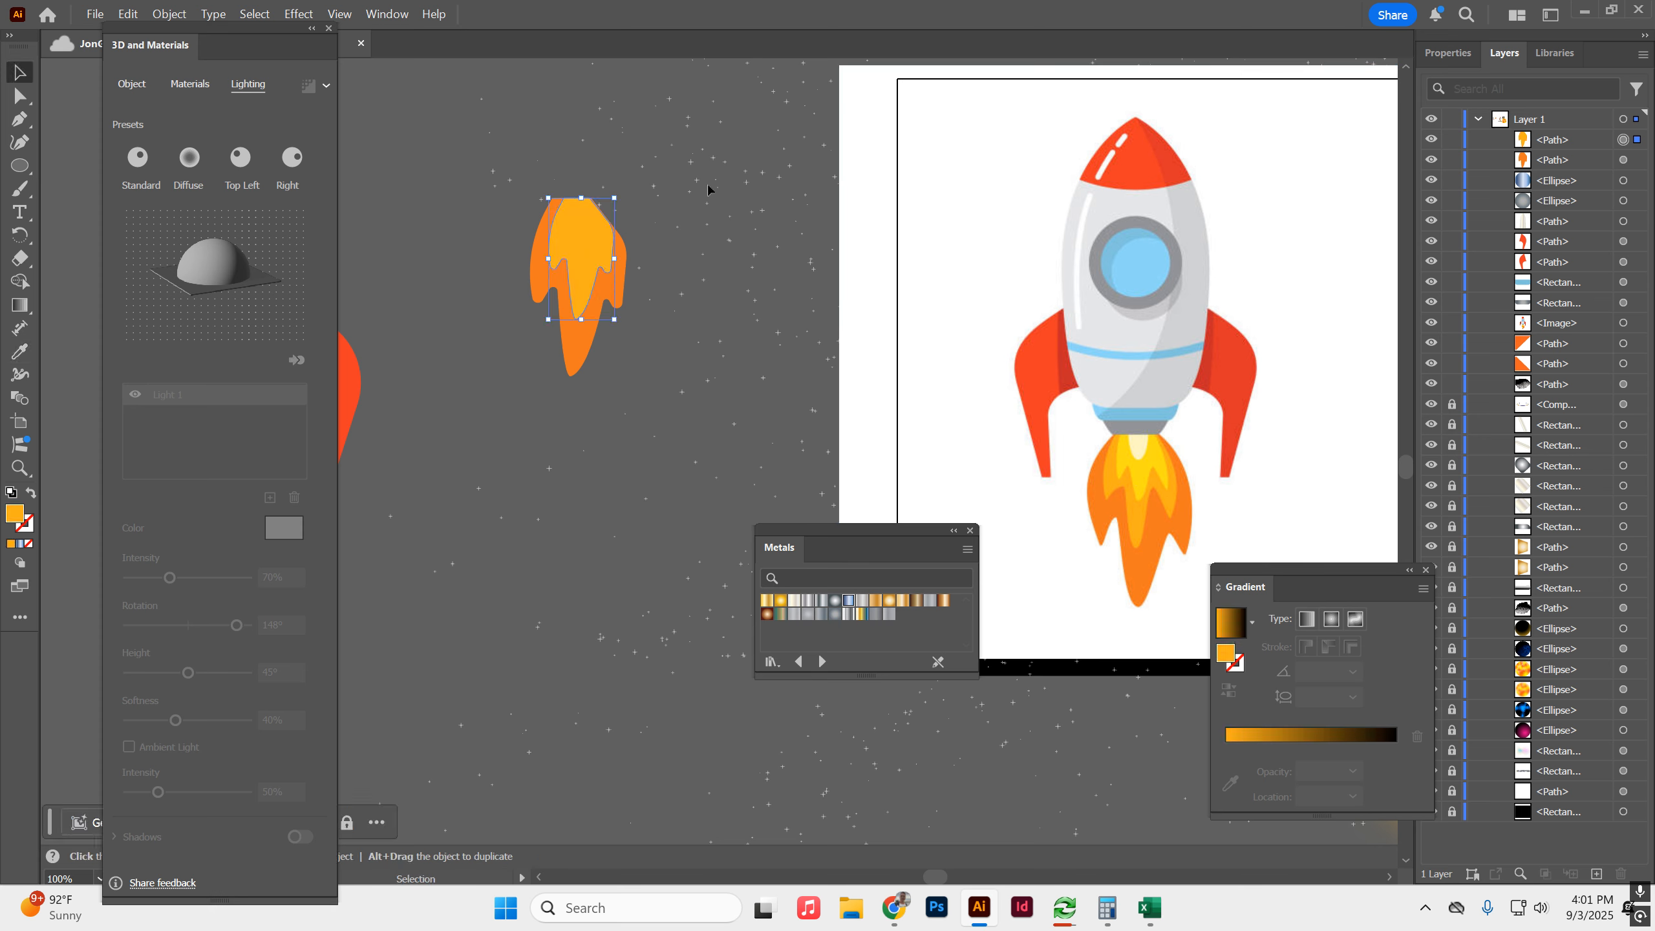
left_click_drag(583, 237, 582, 240)
left_click_drag(578, 318, 577, 339)
Duplicate the amber flame, fill the copy with the reference's inner yellow and shrink it to fit inside the other flames.
left_click_drag(589, 260, 704, 260, "alt")
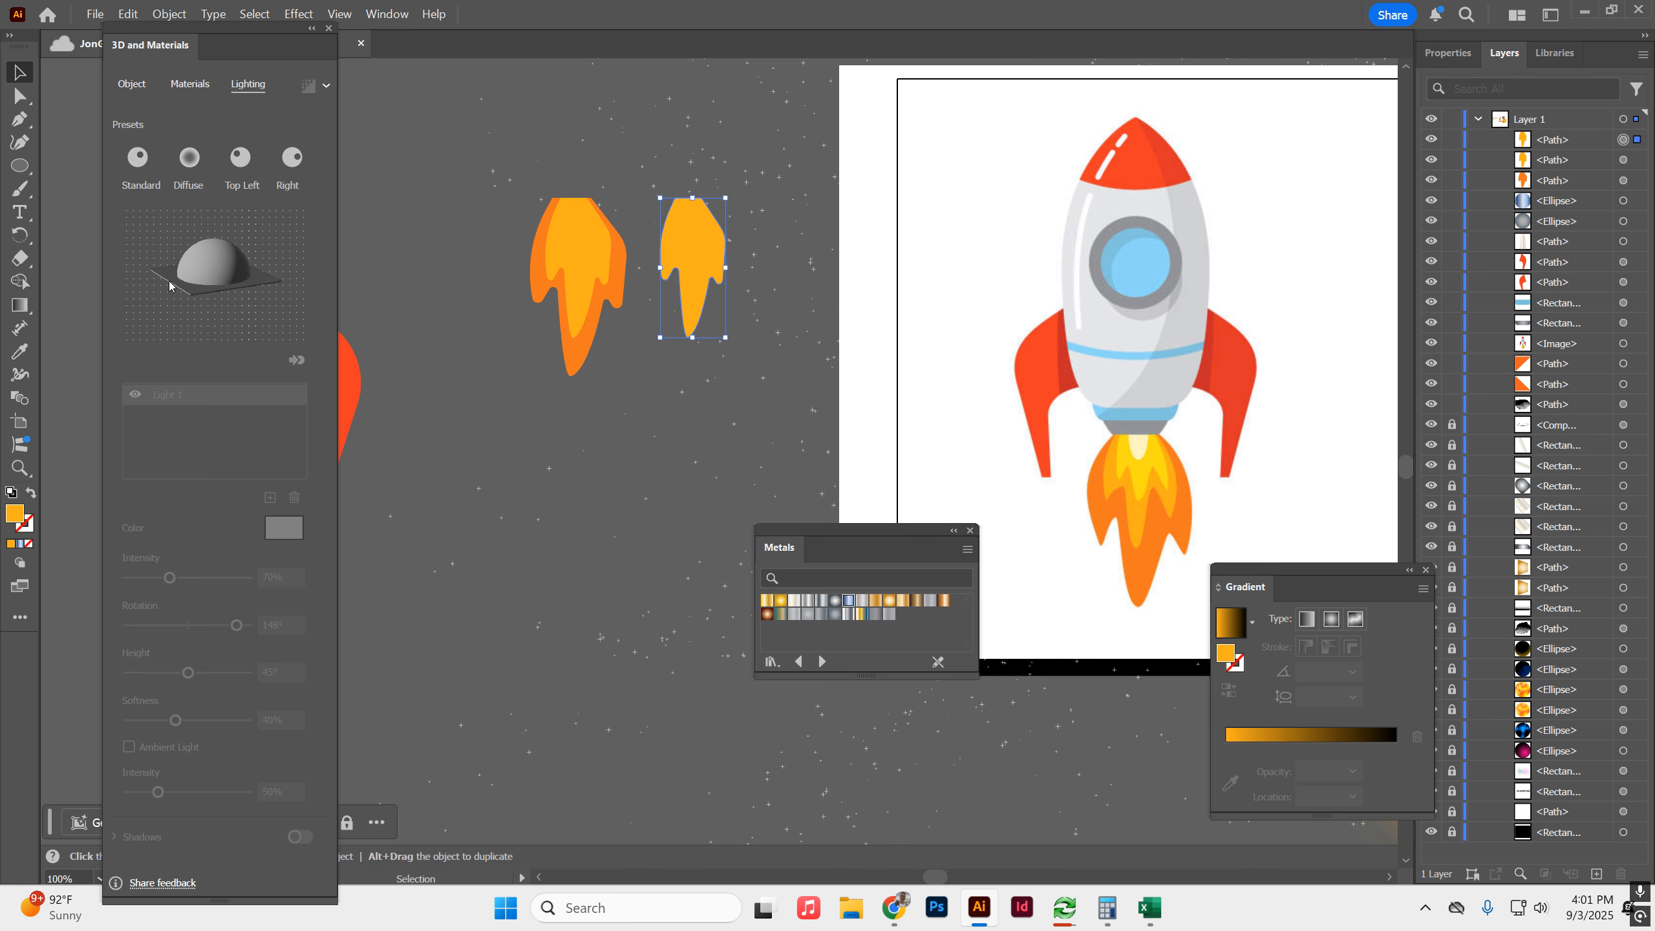
left_click(18, 352)
left_click(1131, 464)
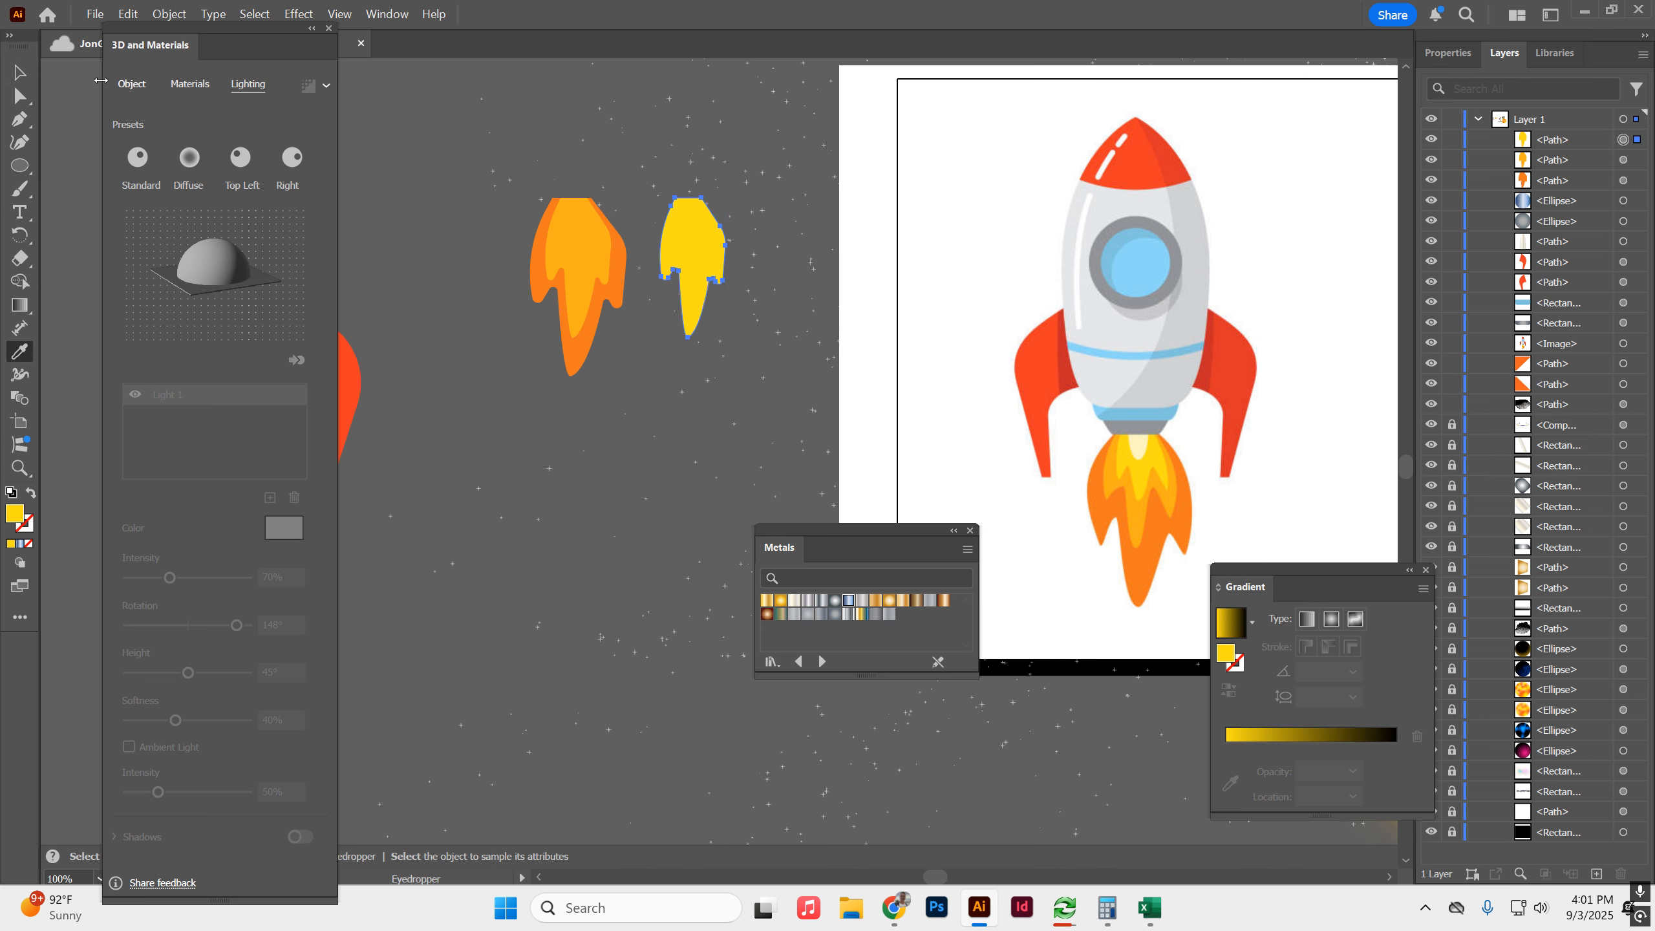
key("v")
left_click_drag(727, 339, 714, 330, "alt+shift")
left_click_drag(693, 248, 477, 494)
Move the three nested flames together so they sit directly under the rocket's nozzle.
key("space")
left_click_drag(650, 537, 984, 537)
left_click_drag(915, 181, 613, 435)
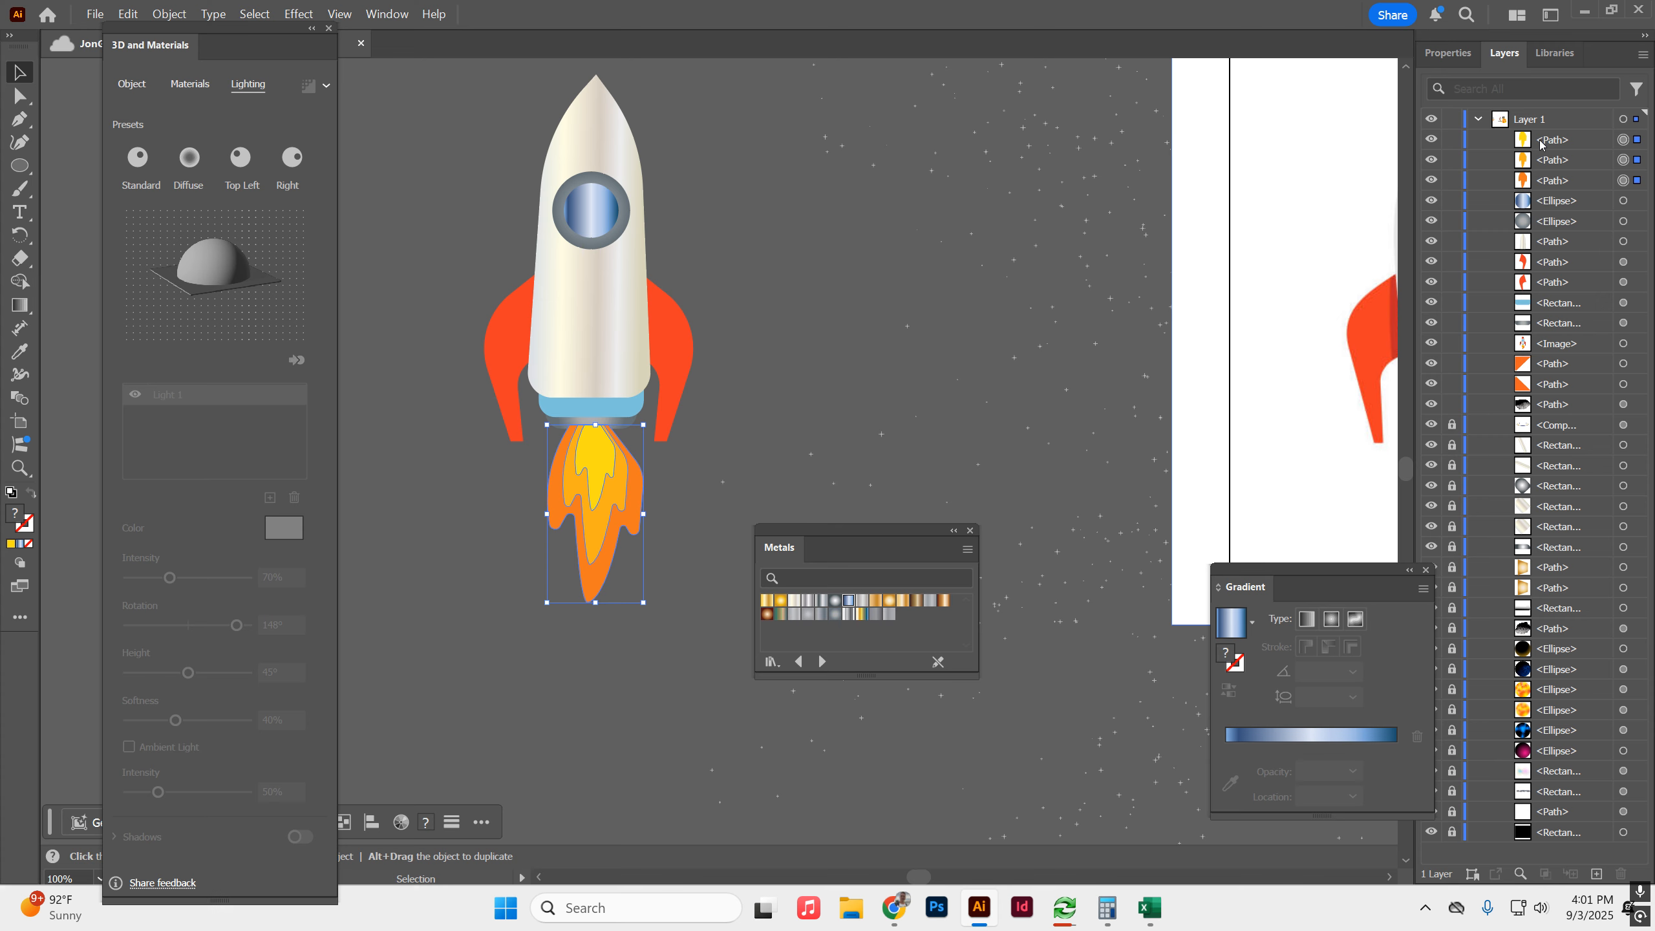
left_click_drag(1546, 142, 1567, 334)
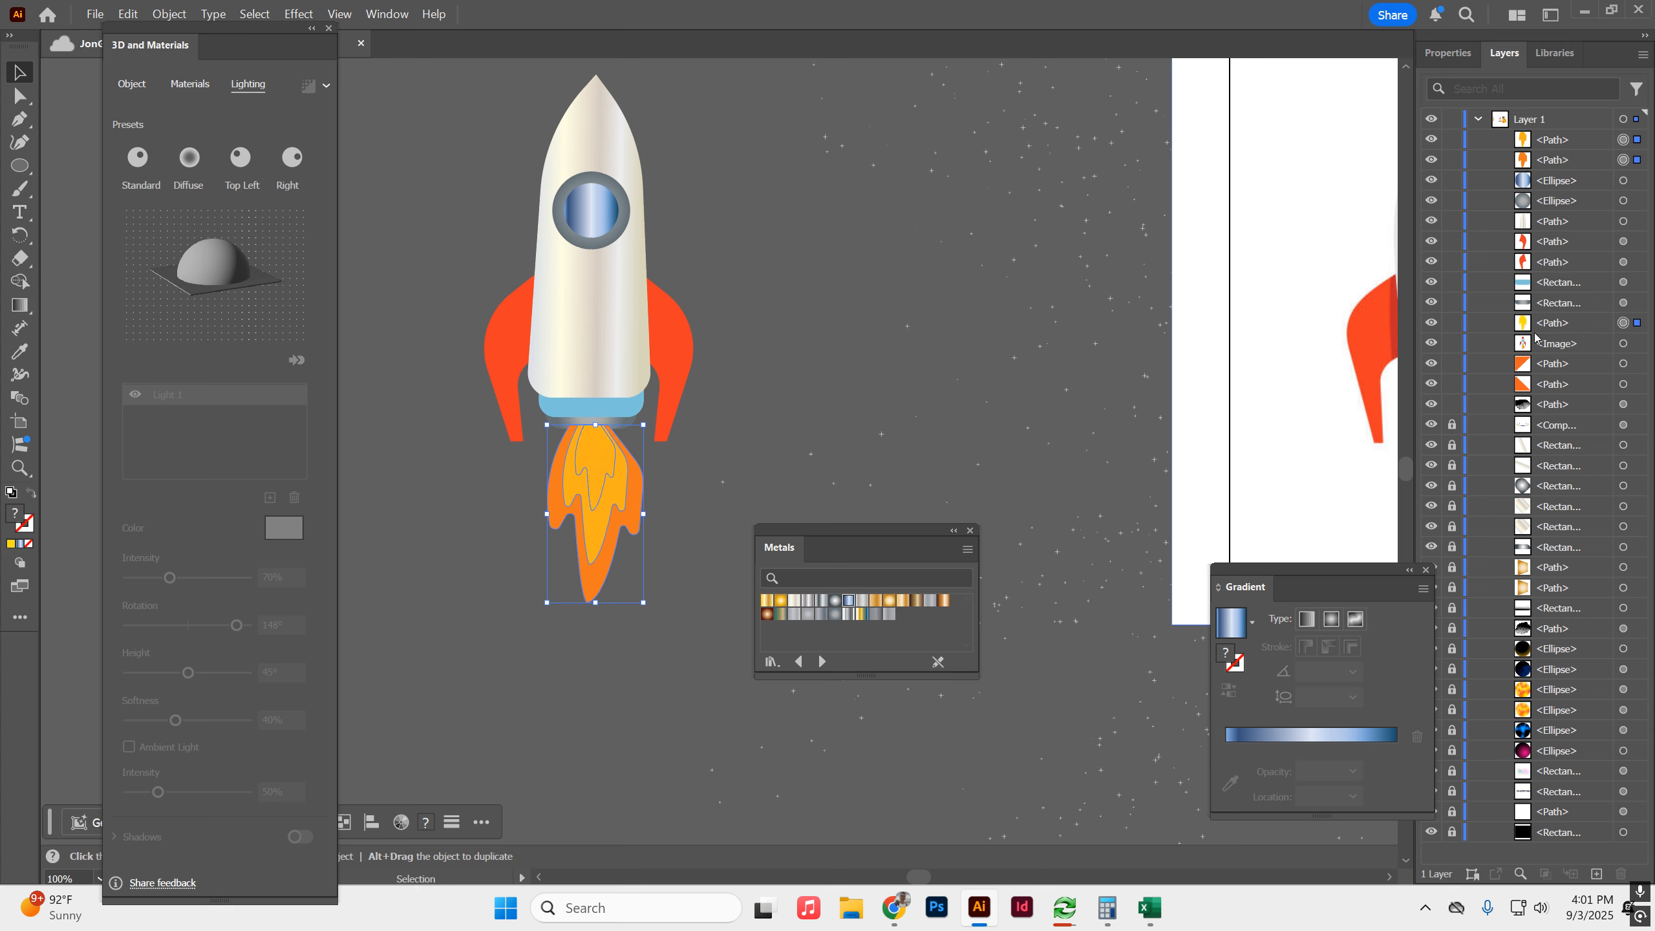
left_click(926, 288)
left_click(1559, 143)
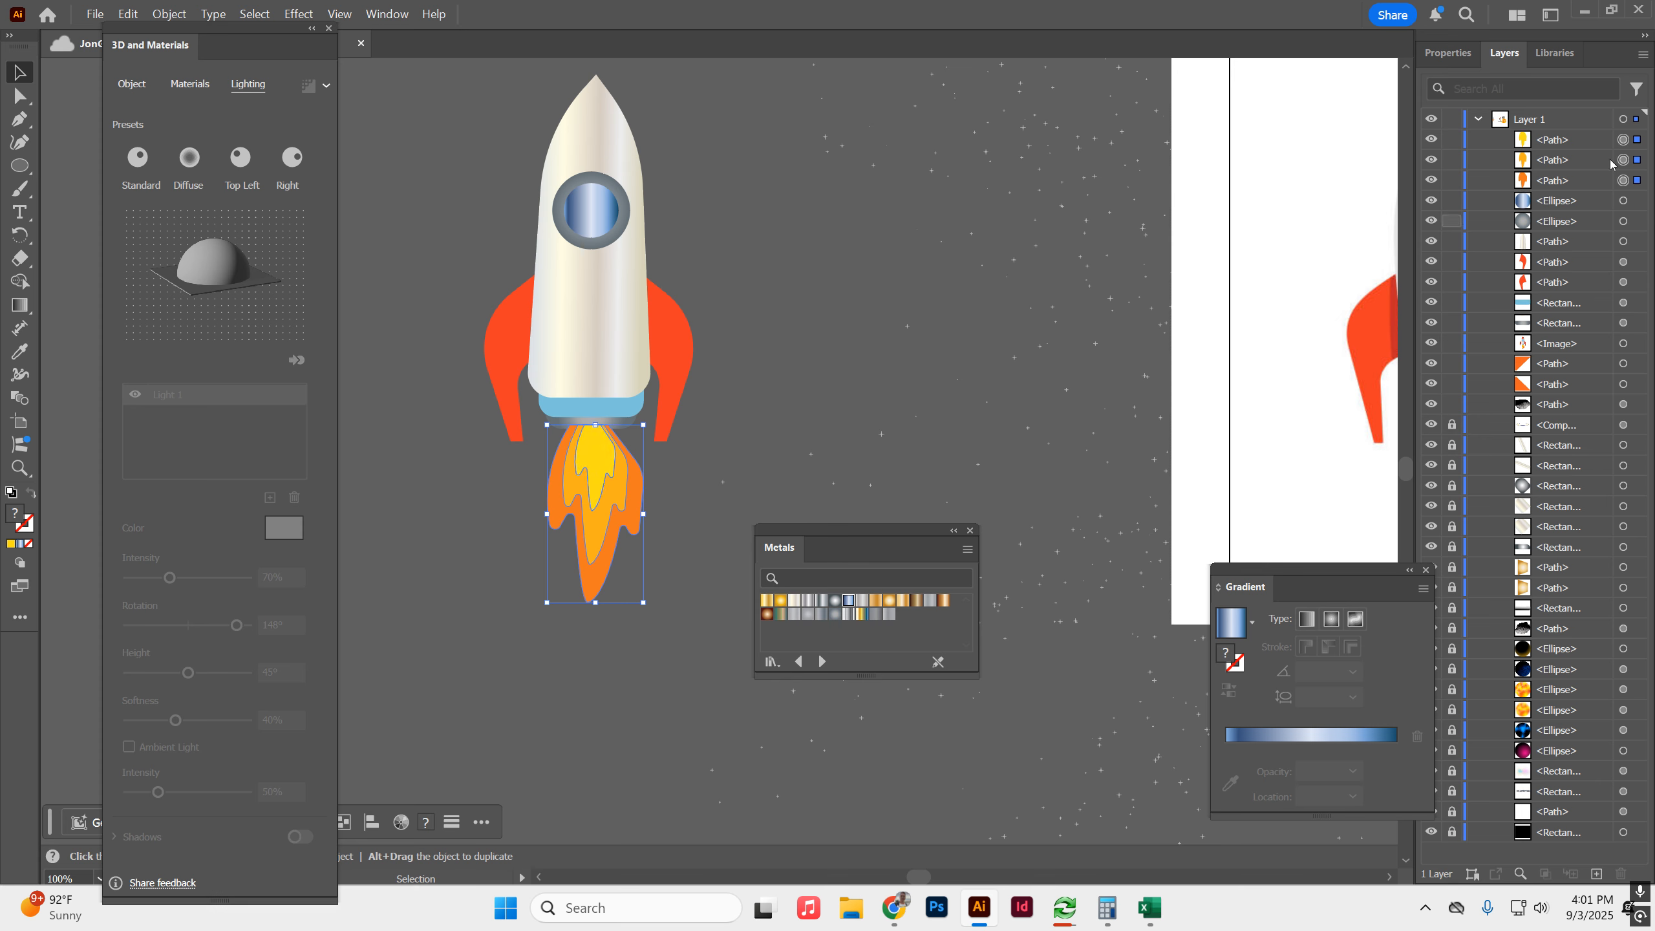
Restack the yellow, amber and orange flame paths together behind the grey nozzle, keeping them above the reference image.
left_click(1571, 140)
left_click(1572, 160, "shift")
left_click(1575, 181, "shift")
left_click_drag(1575, 181, 1558, 332)
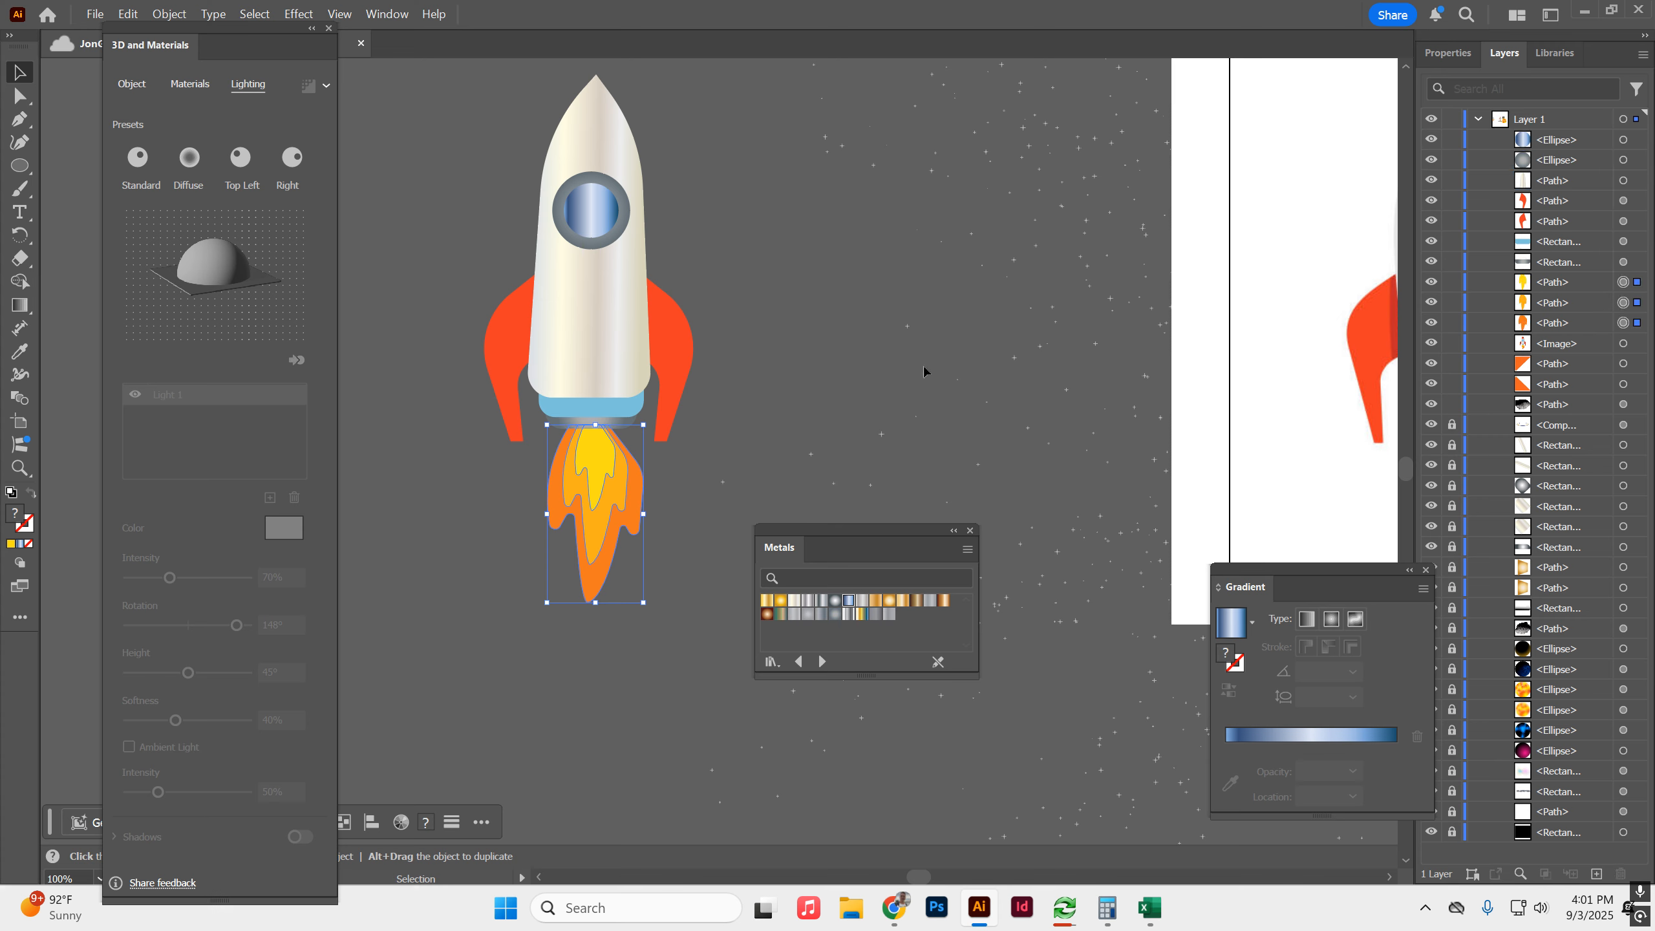
left_click(832, 385)
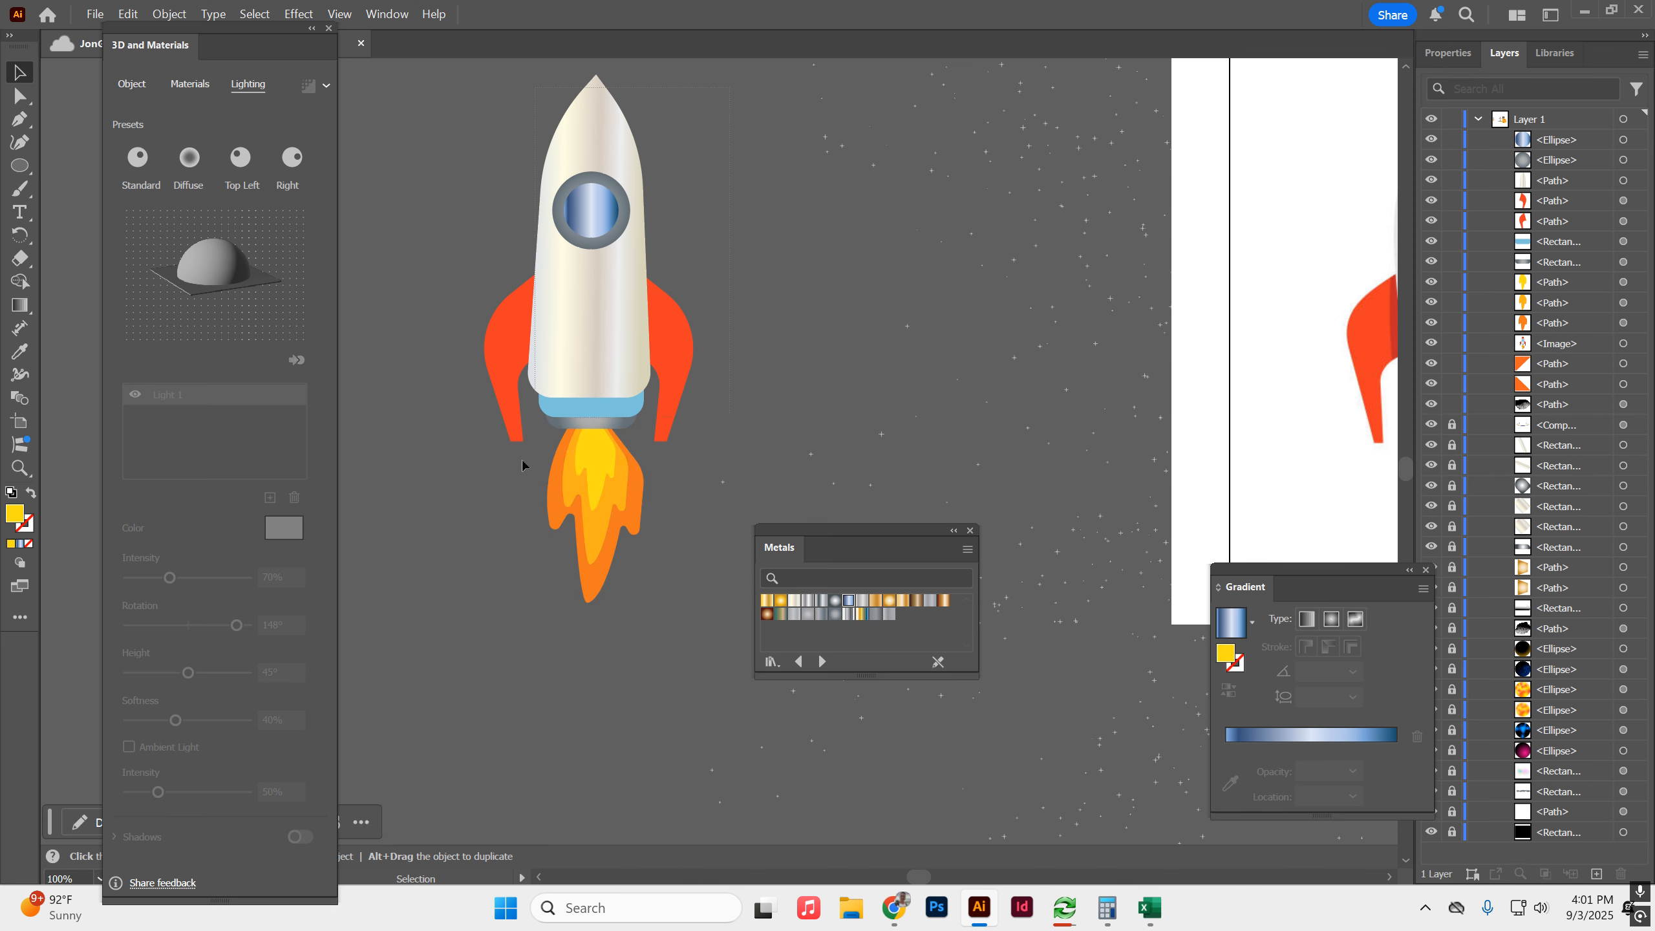
Select all the parts of the finished rocket, including fins, window, nozzle and flames, and group them.
left_click_drag(522, 461, 510, 496)
right_click(631, 340)
left_click(712, 408)
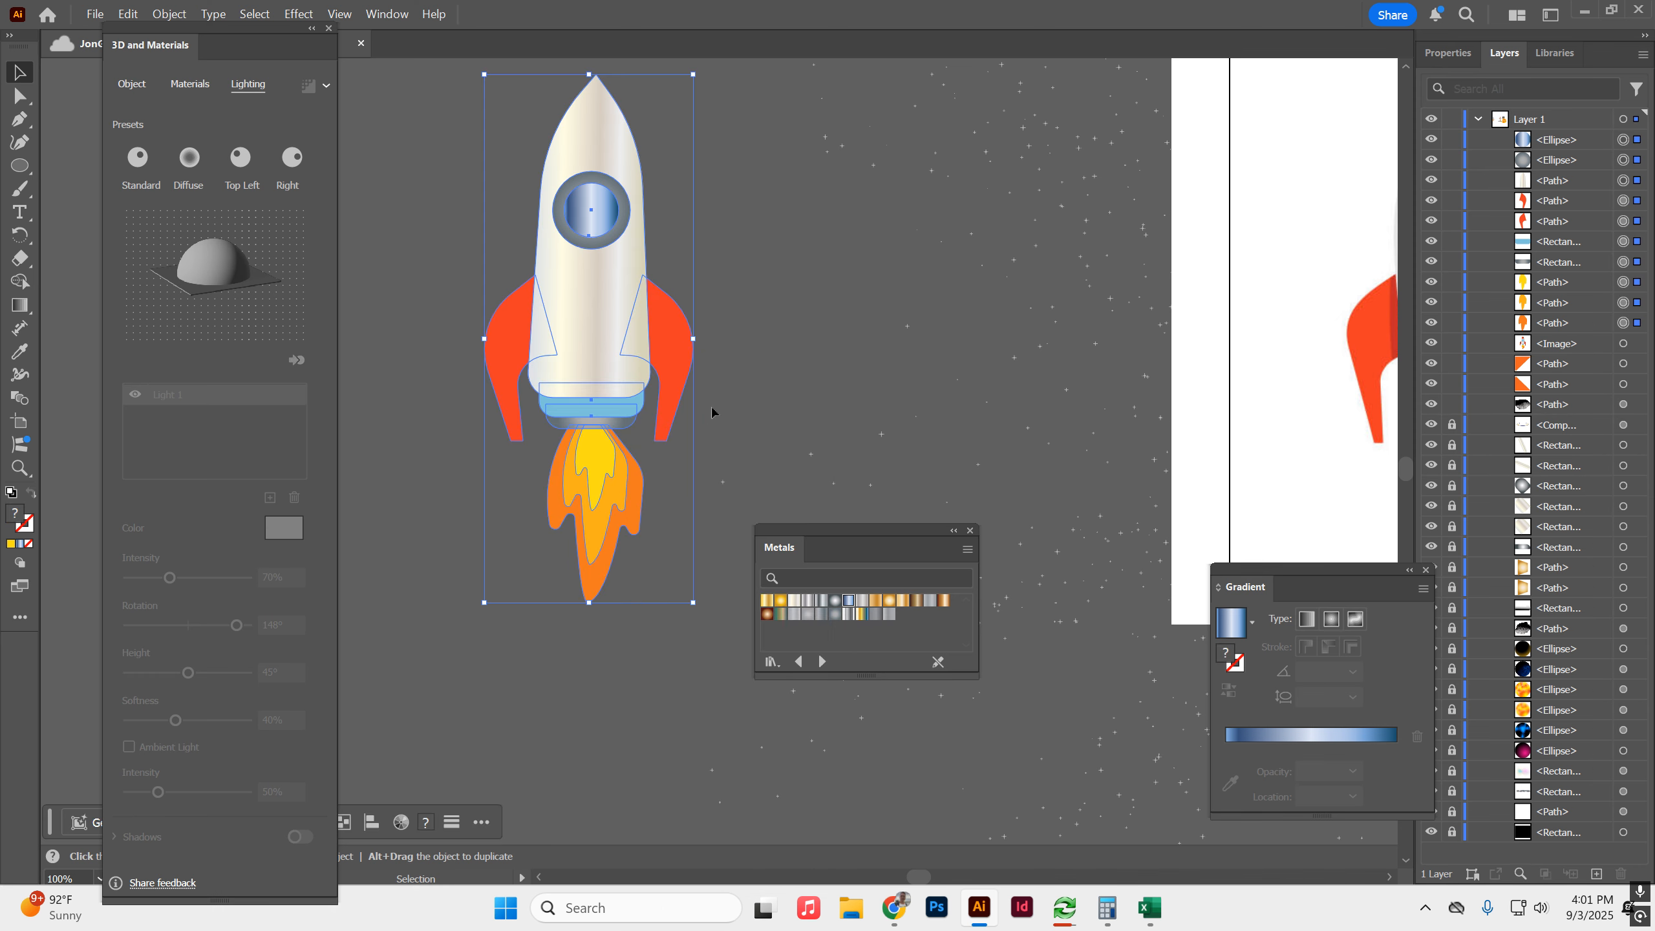
left_click(712, 408)
left_click(576, 287)
Move the rocket reference image off the artboard and delete it.
scroll(856, 263, "down", 2)
left_click_drag(857, 264, 516, 235)
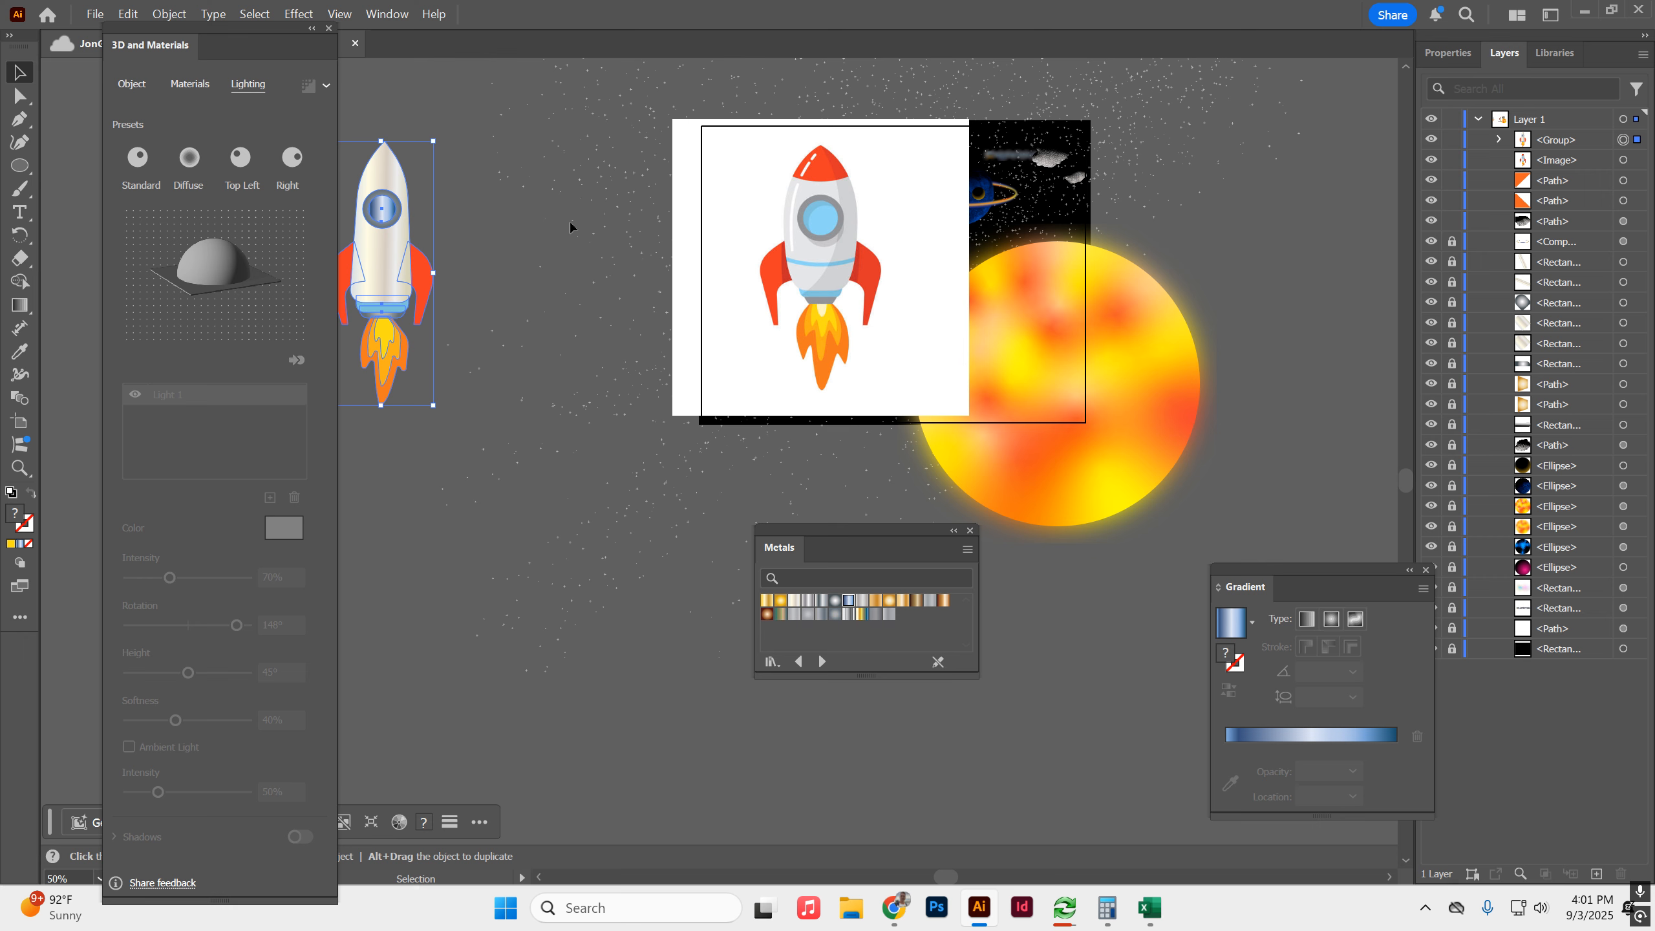
left_click_drag(779, 208, 481, 230)
key("Delete")
Move the rocket group into the centre of the space scene, shrink it and tilt its nose toward the upper right.
left_click_drag(393, 180, 901, 268)
left_click(911, 218)
scroll(864, 320, "up", 2)
key("space")
left_click_drag(805, 369, 694, 623)
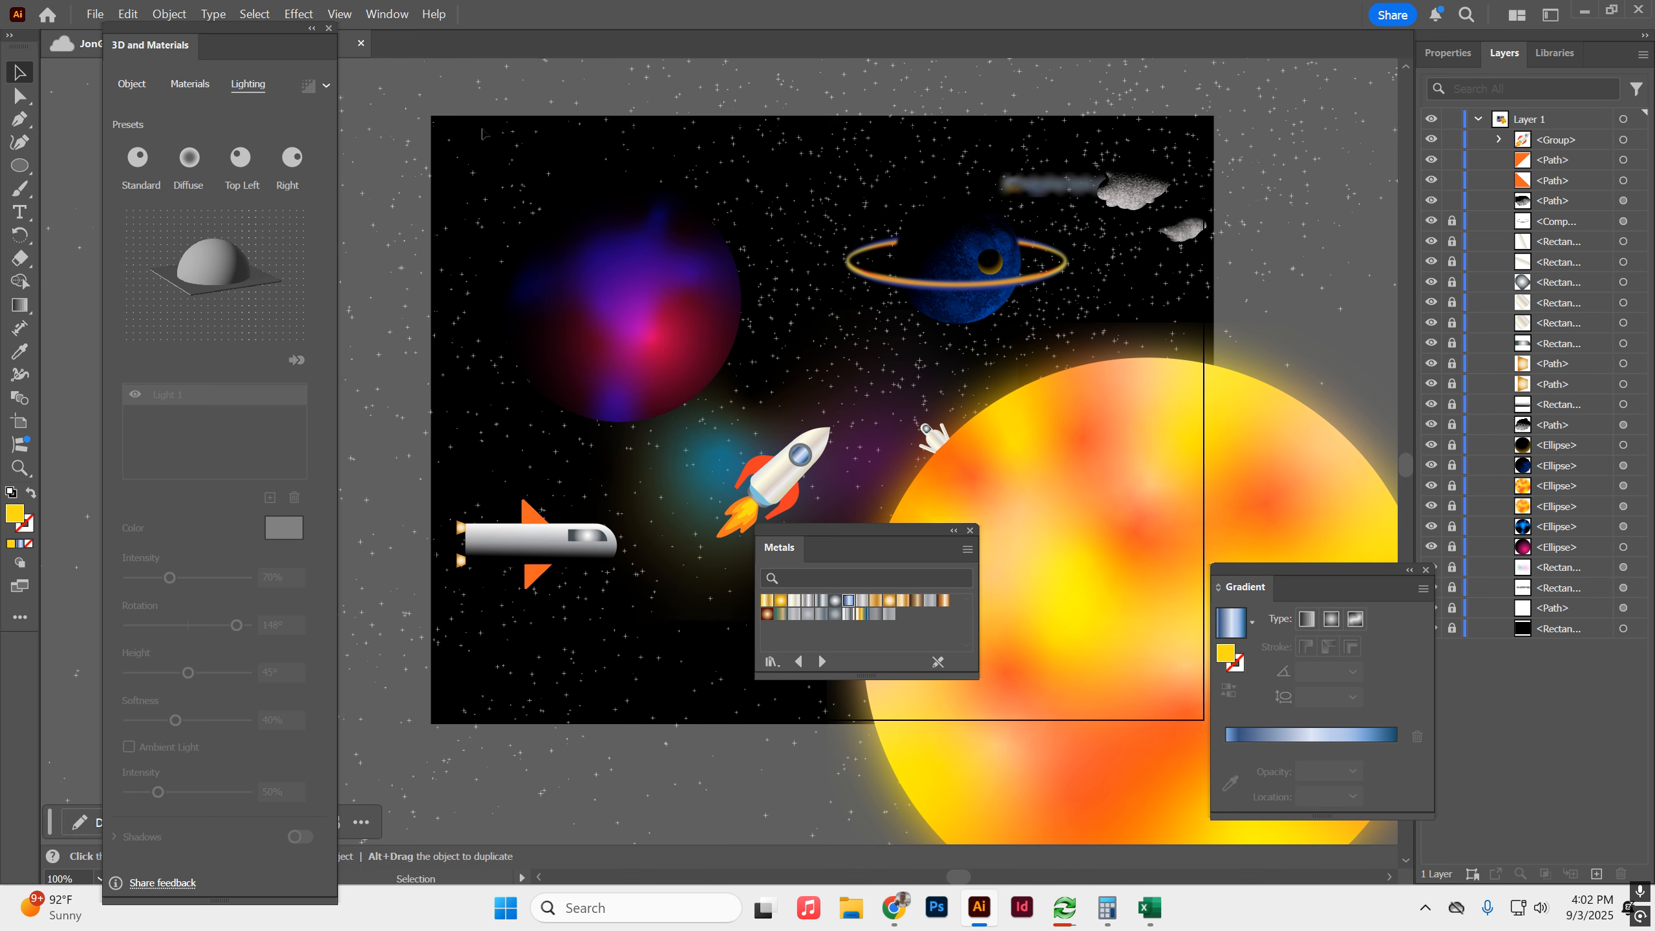
Close the 3D and Materials panel and draw a yellow ellipse about 136 by 128 pt near the scene's upper edge.
left_click(329, 28)
left_click(1423, 59)
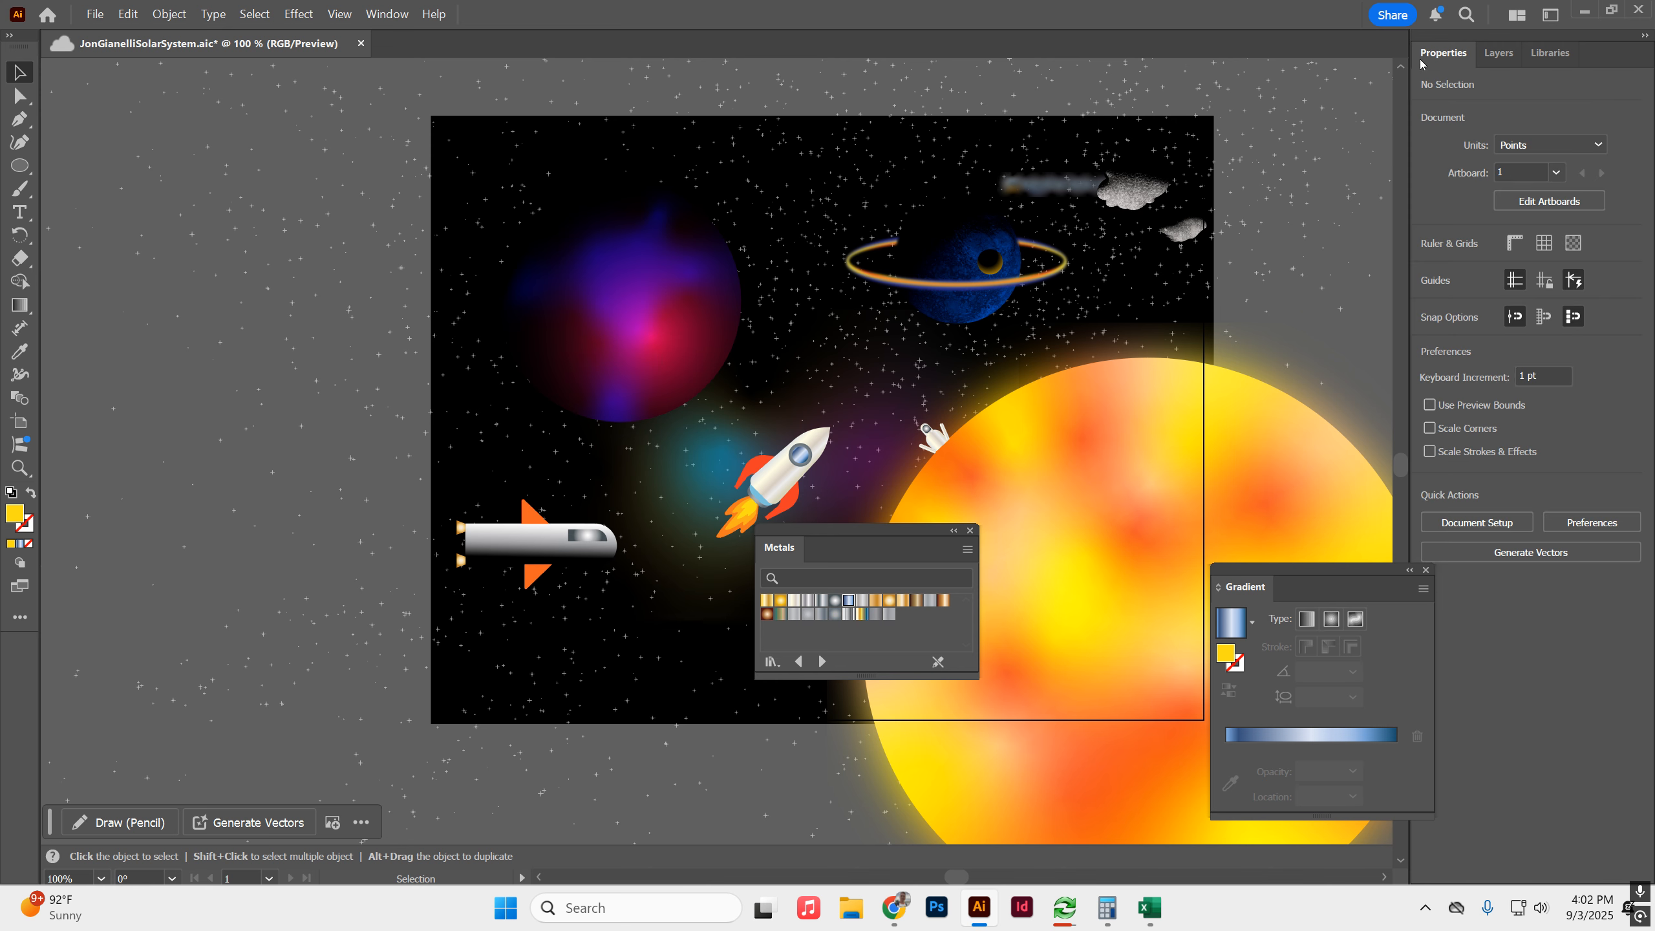
left_click(20, 165)
left_click_drag(721, 156, 852, 280)
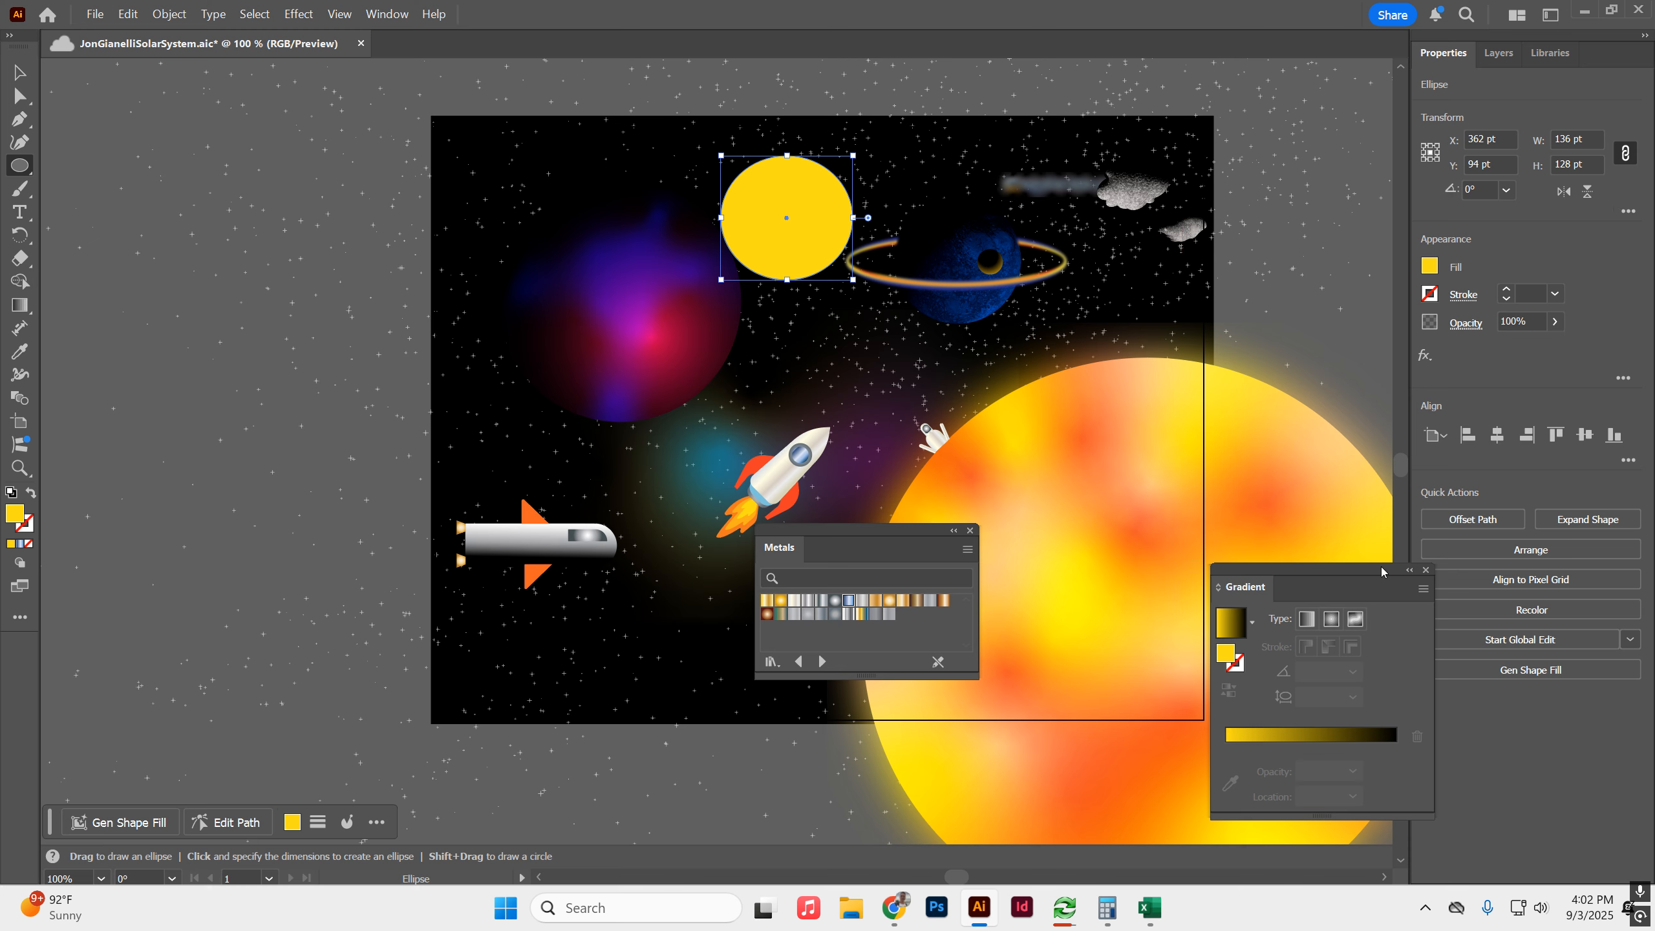
left_click_drag(1418, 572, 1307, 579)
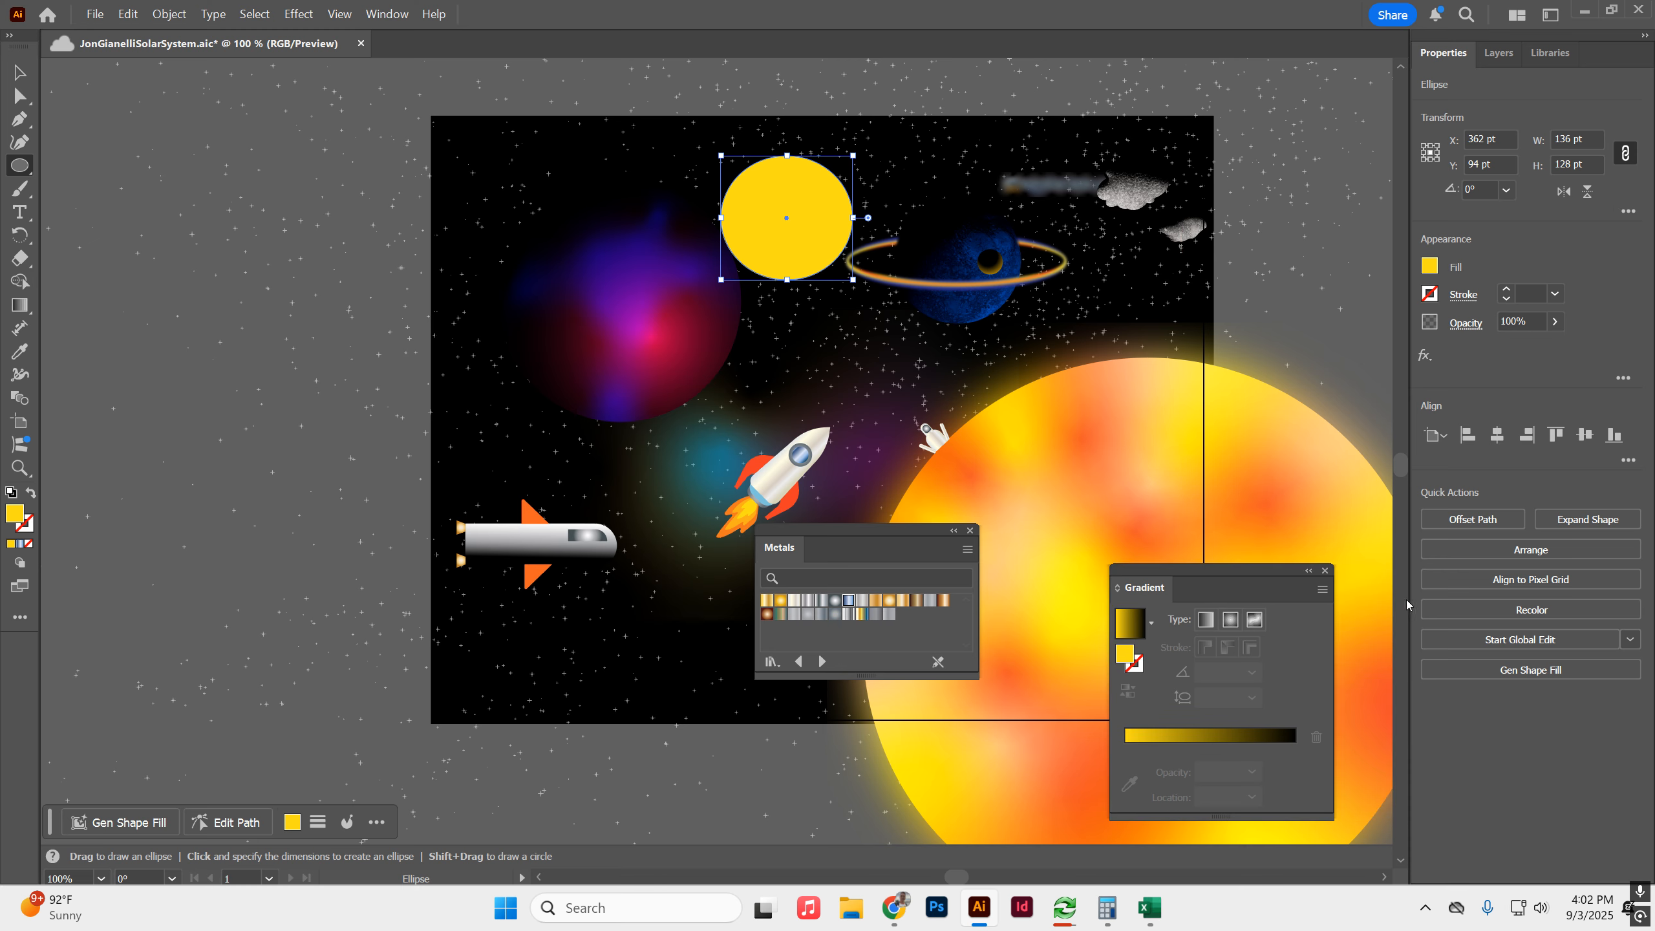
Generate a Gen Shape Fill for the ellipse with the prompt "planet" and choose the variation with orange stripes filling the whole shape.
left_click(1541, 673)
type("planet")
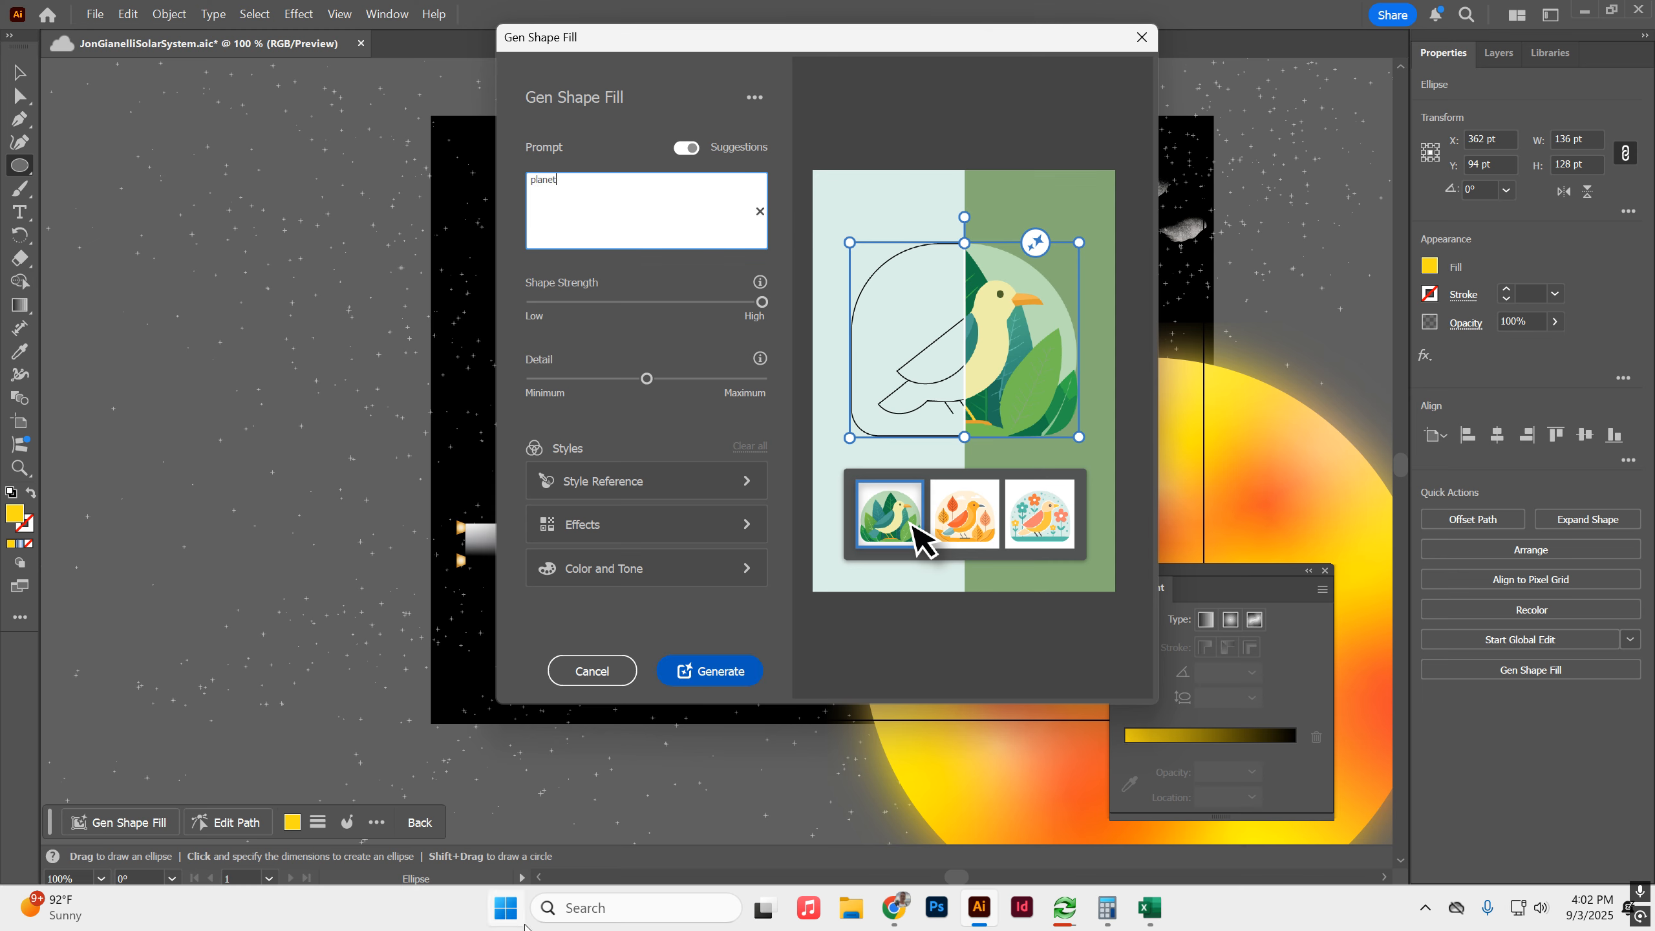
left_click(707, 673)
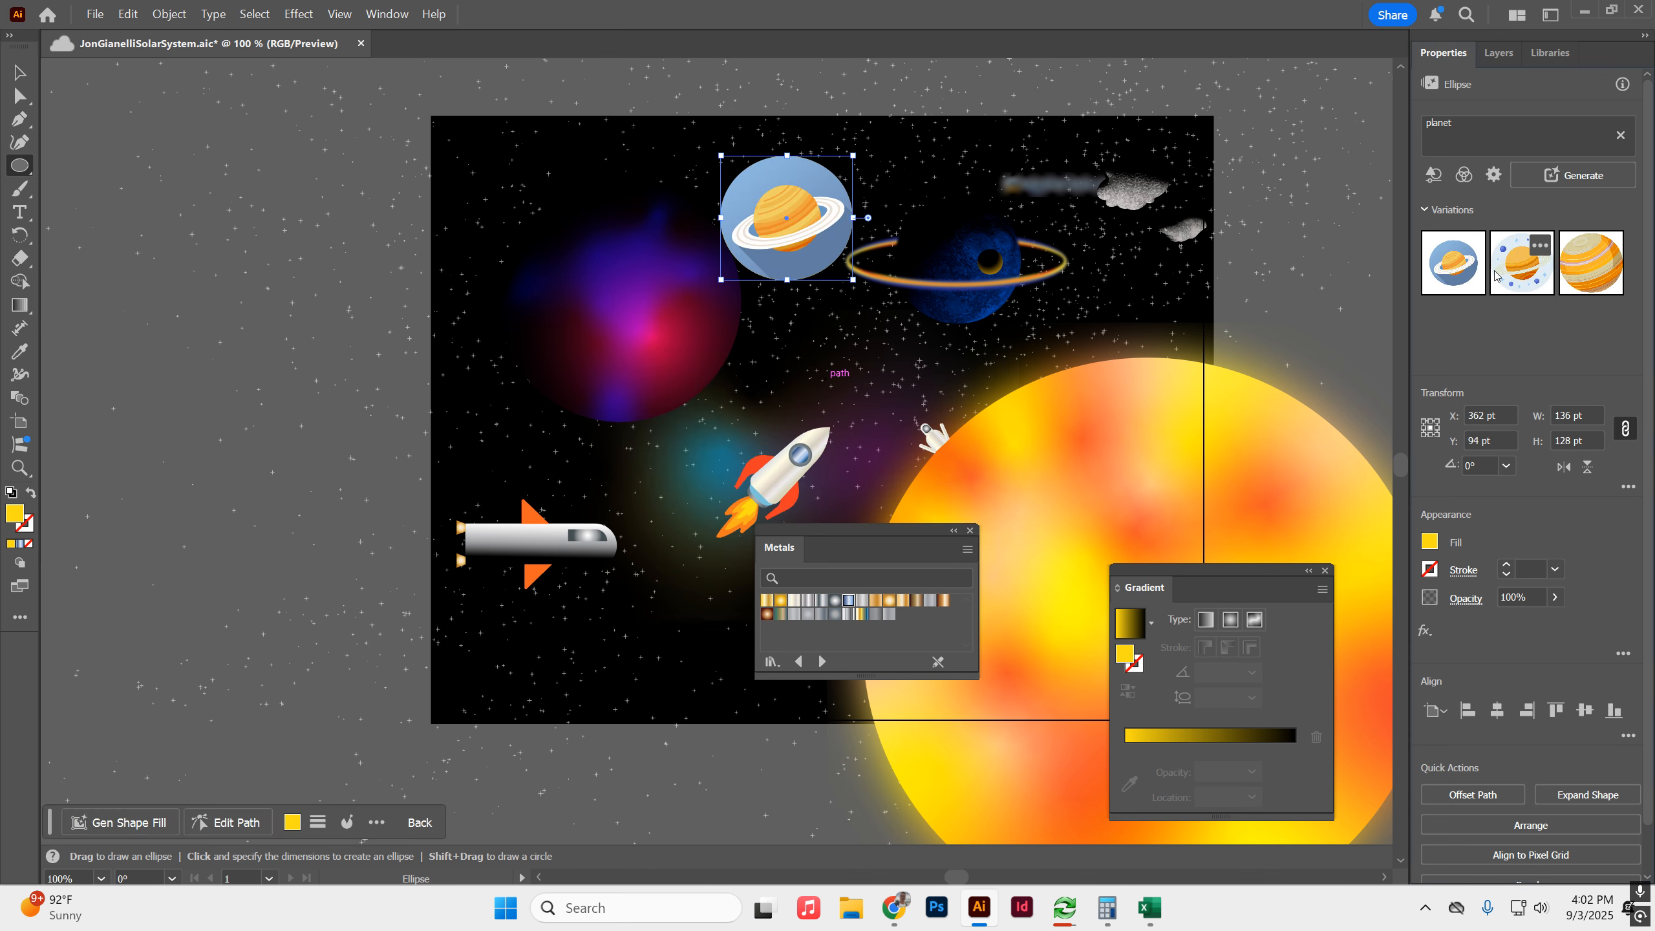
left_click(1588, 293)
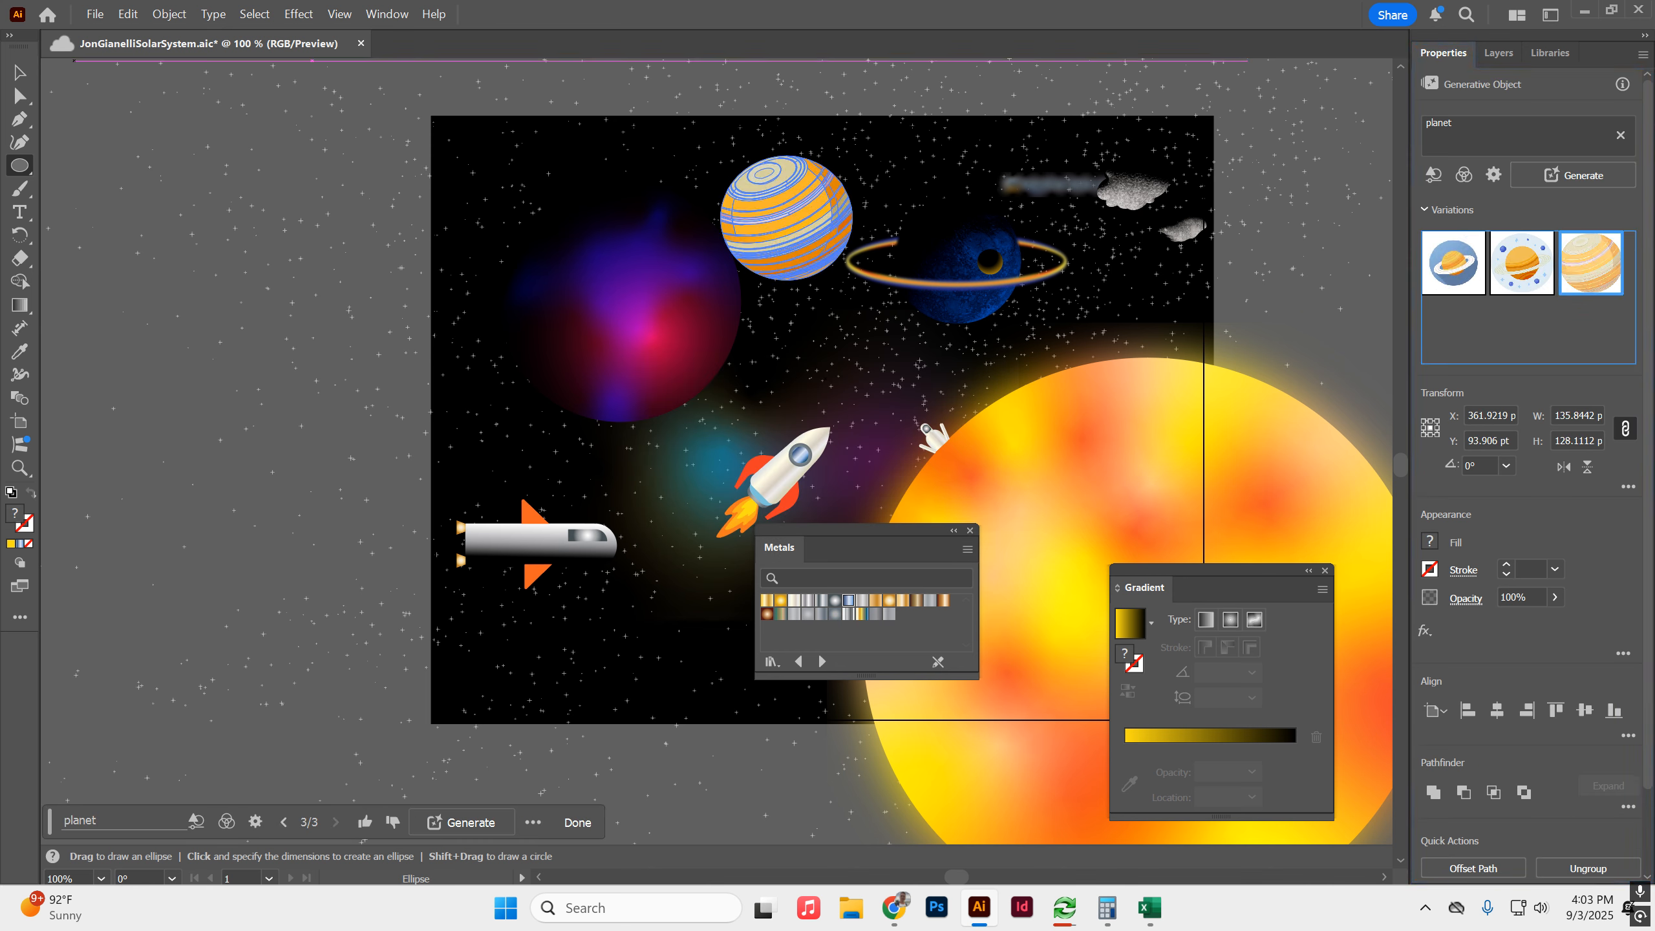
key("v")
left_click(476, 598)
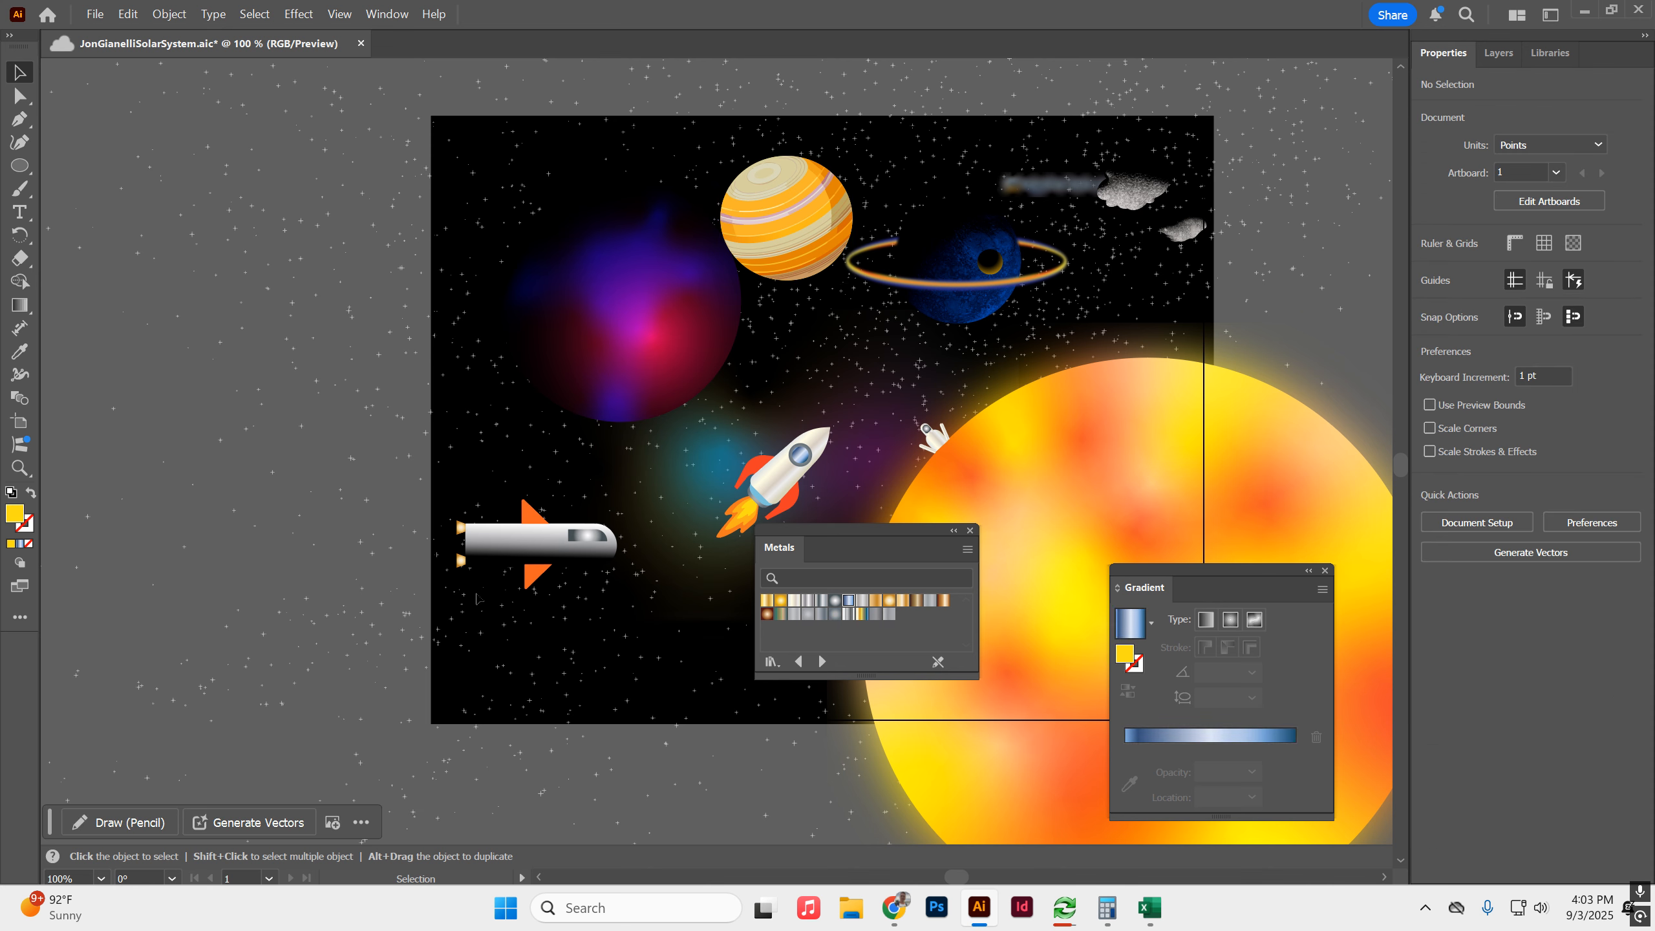
Move the striped planet above the blue ringed planet and bring the yellow ellipse in front of it, partly overlapping.
left_click(818, 231)
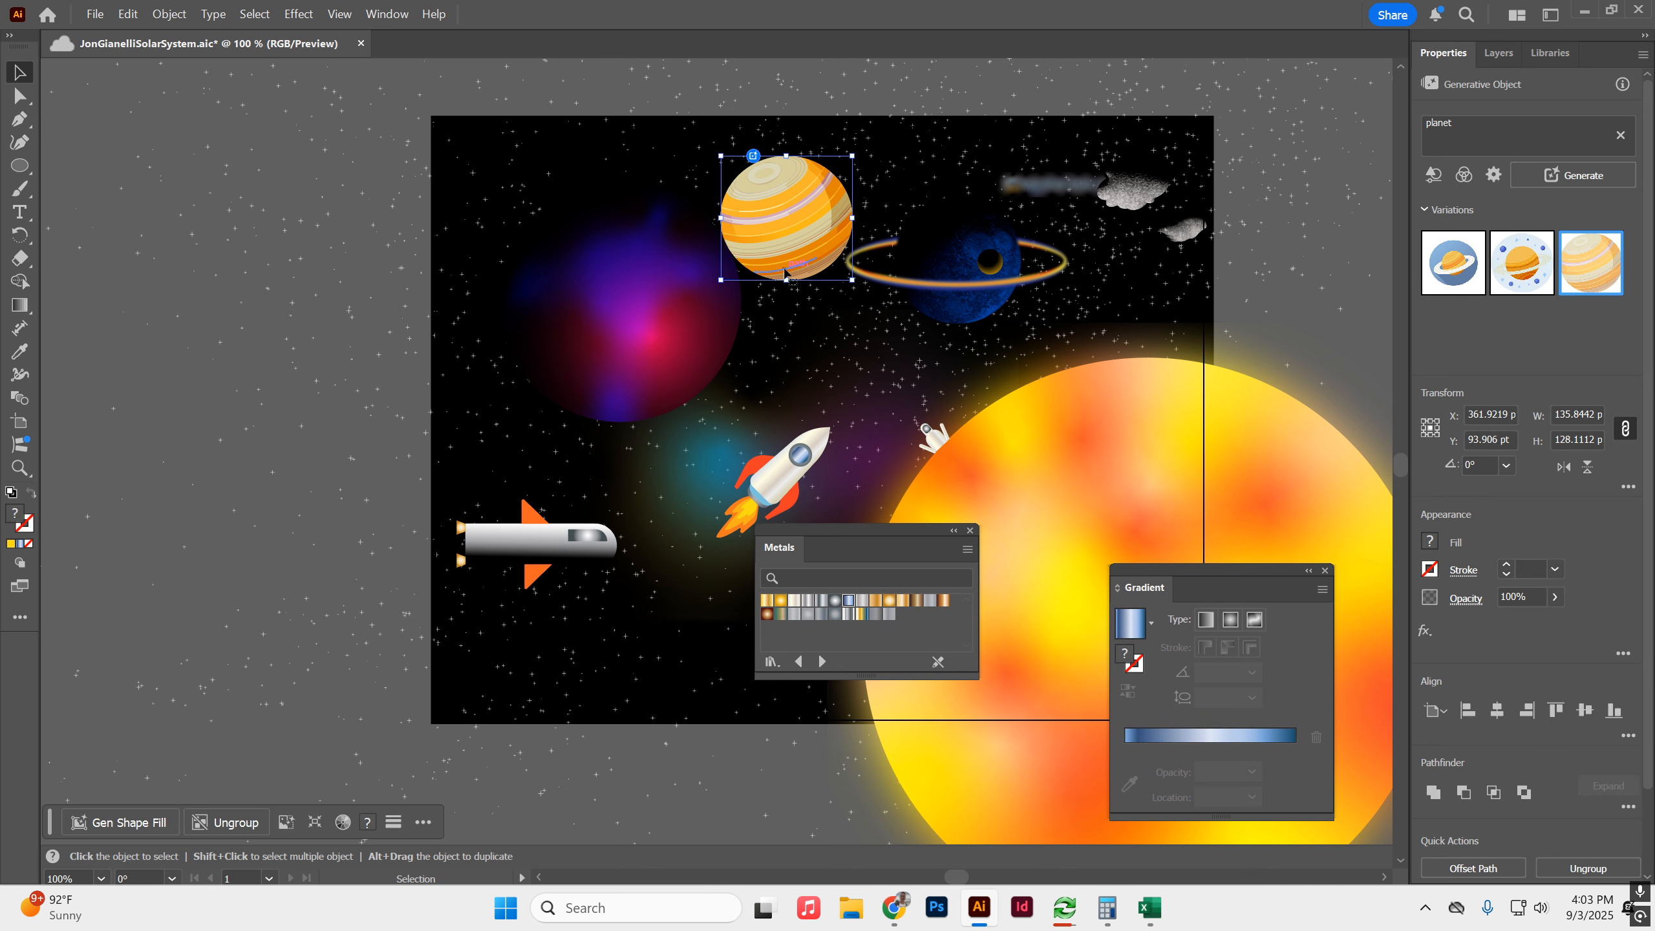
left_click_drag(795, 264, 933, 201)
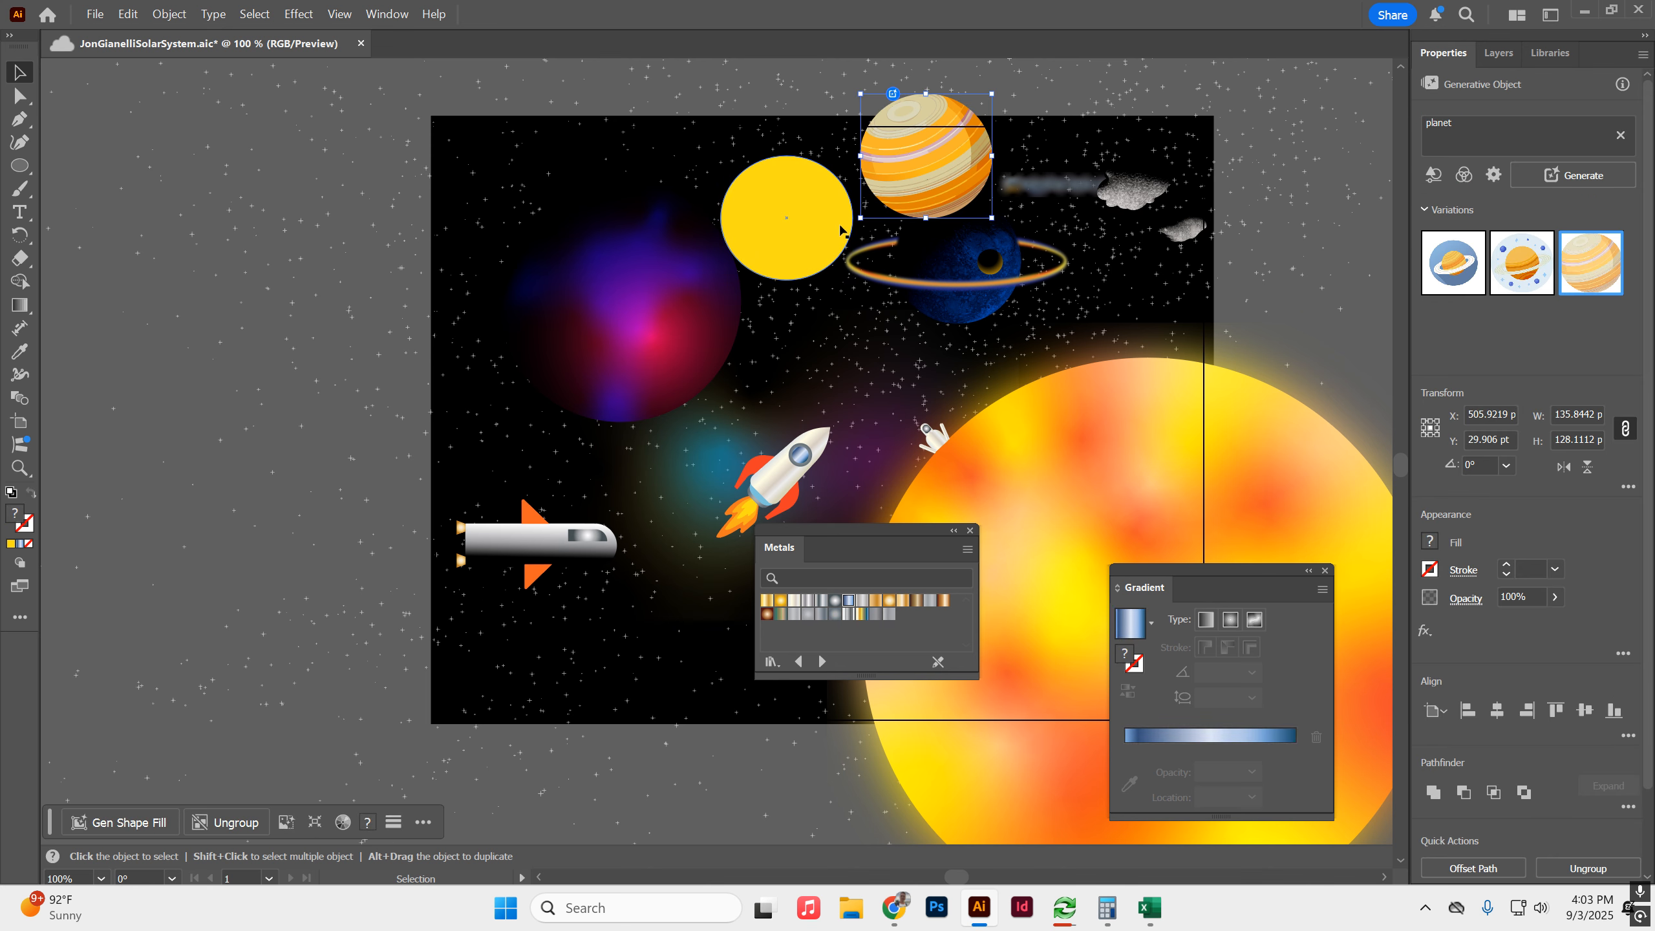
left_click(794, 238)
left_click_drag(805, 215, 753, 227)
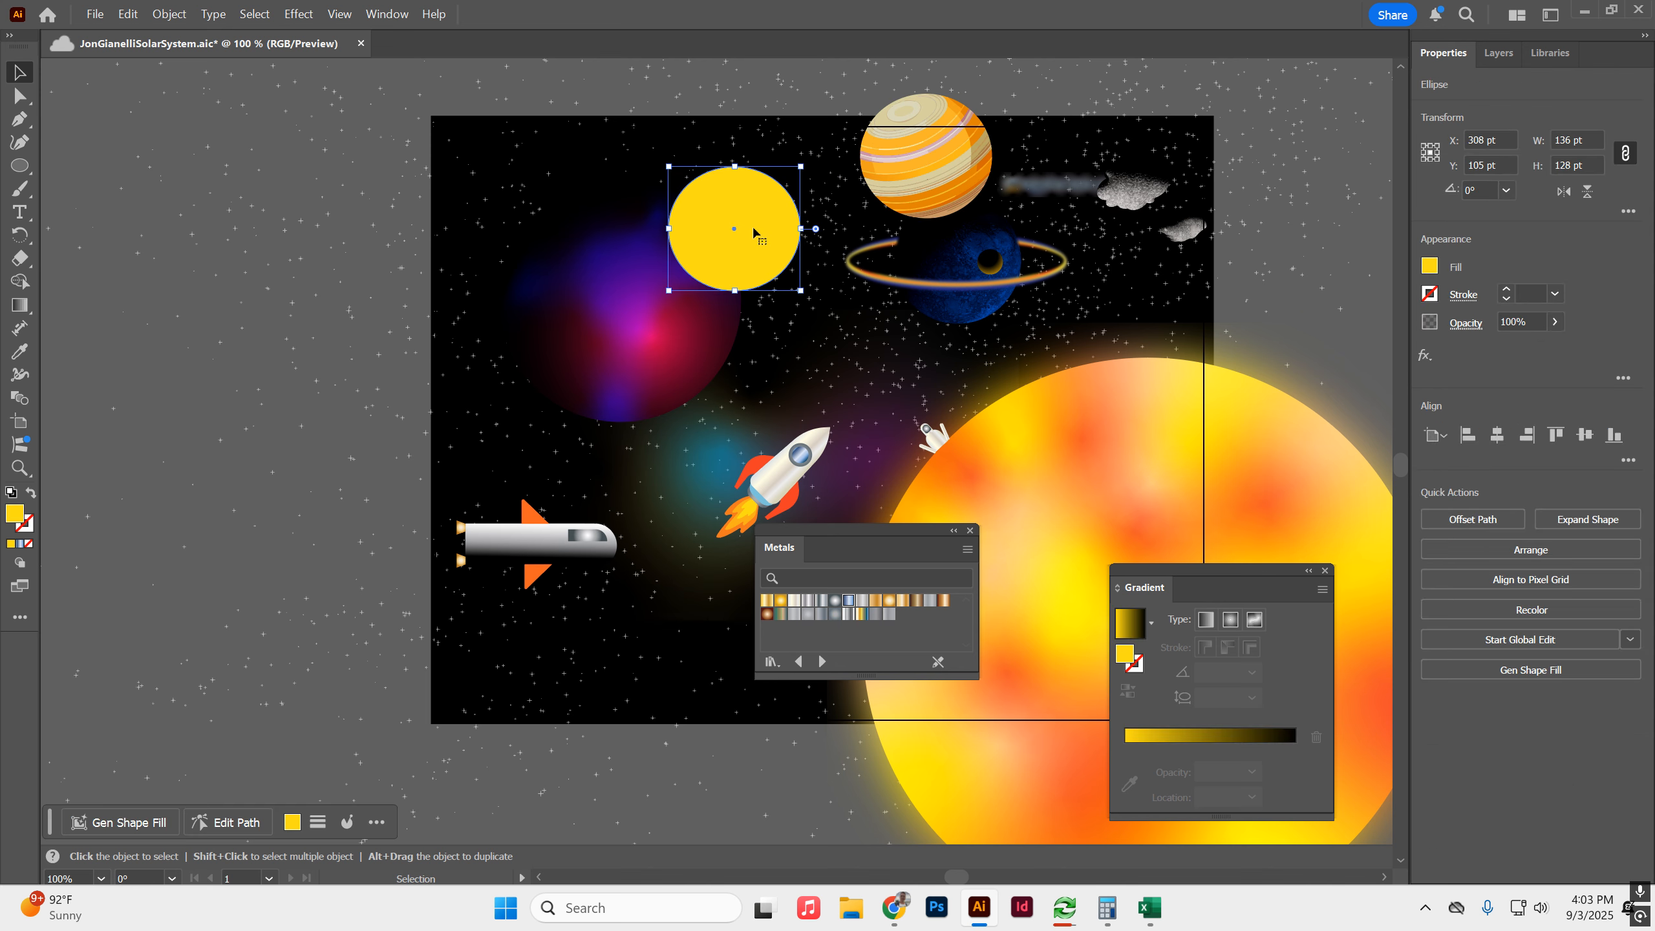
left_click_drag(782, 221, 906, 164)
Fill the yellow ellipse with a radial gradient running from white in the centre to black at the edge.
left_click(1499, 54)
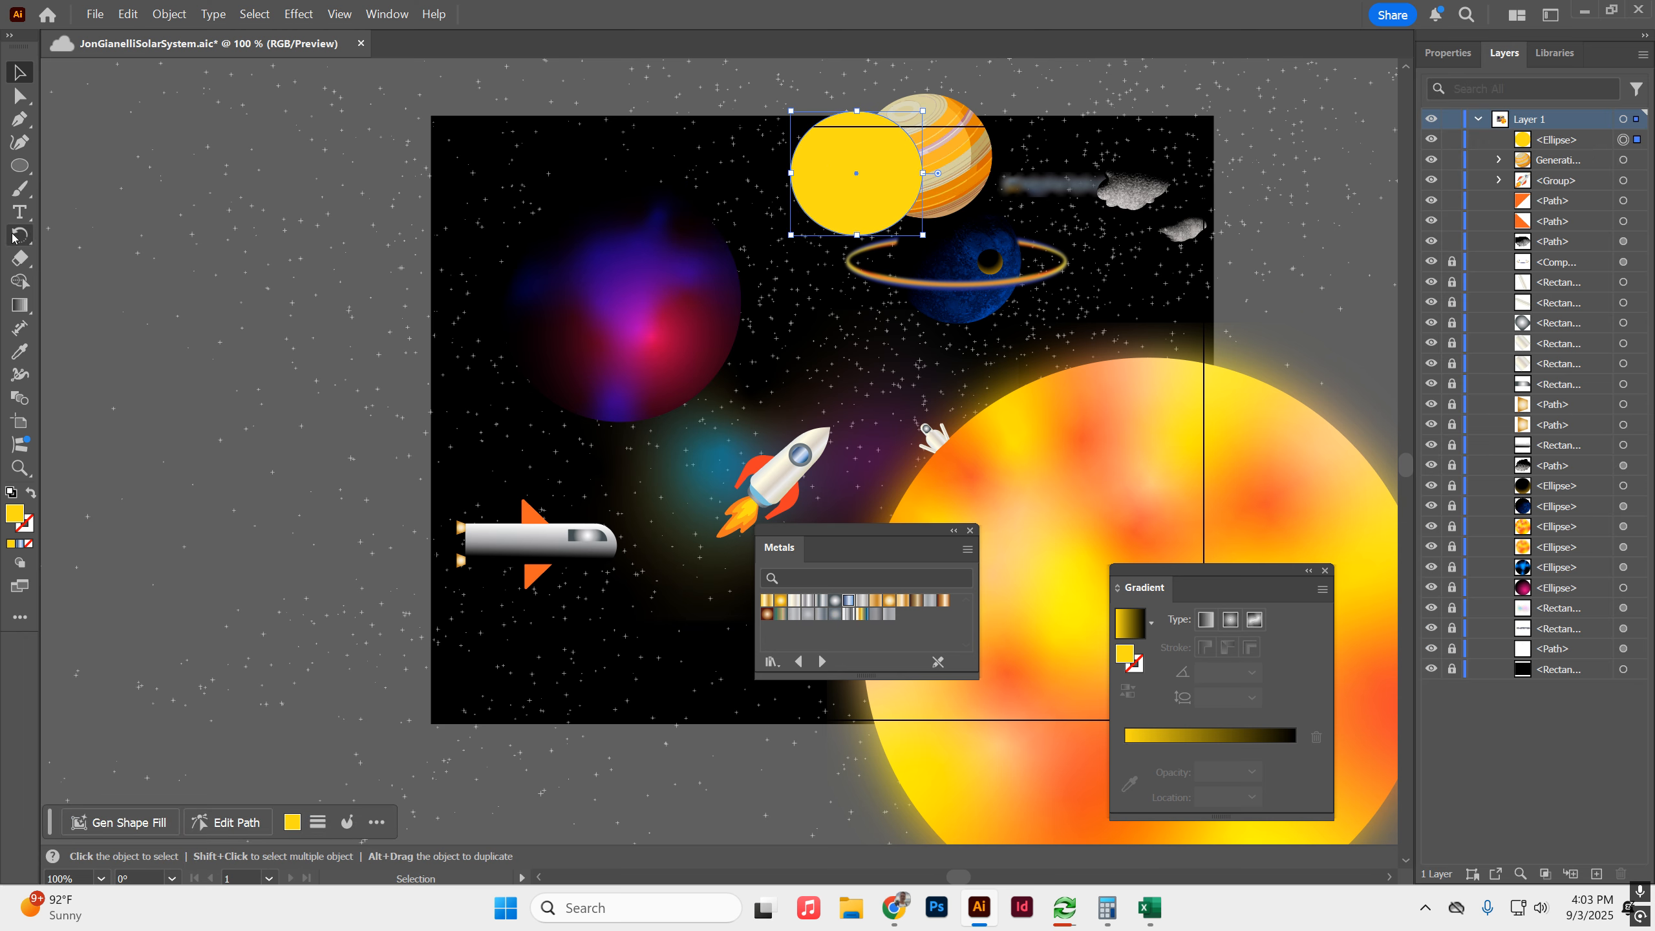
left_click(1230, 620)
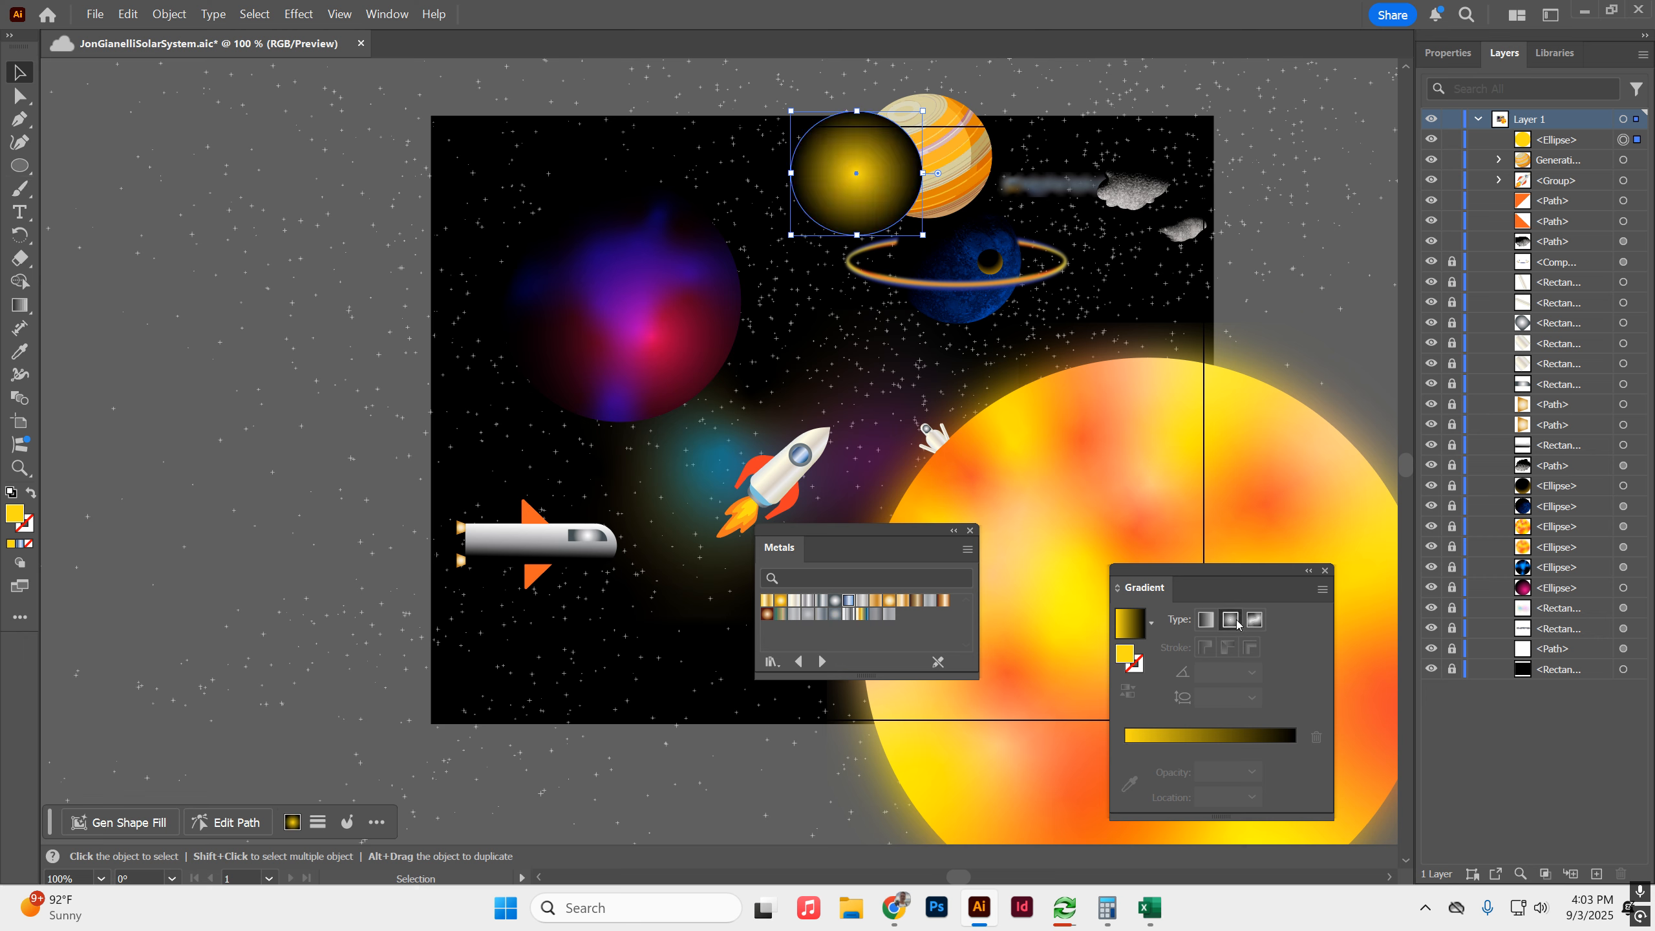
double_click(1126, 772)
left_click(1074, 555)
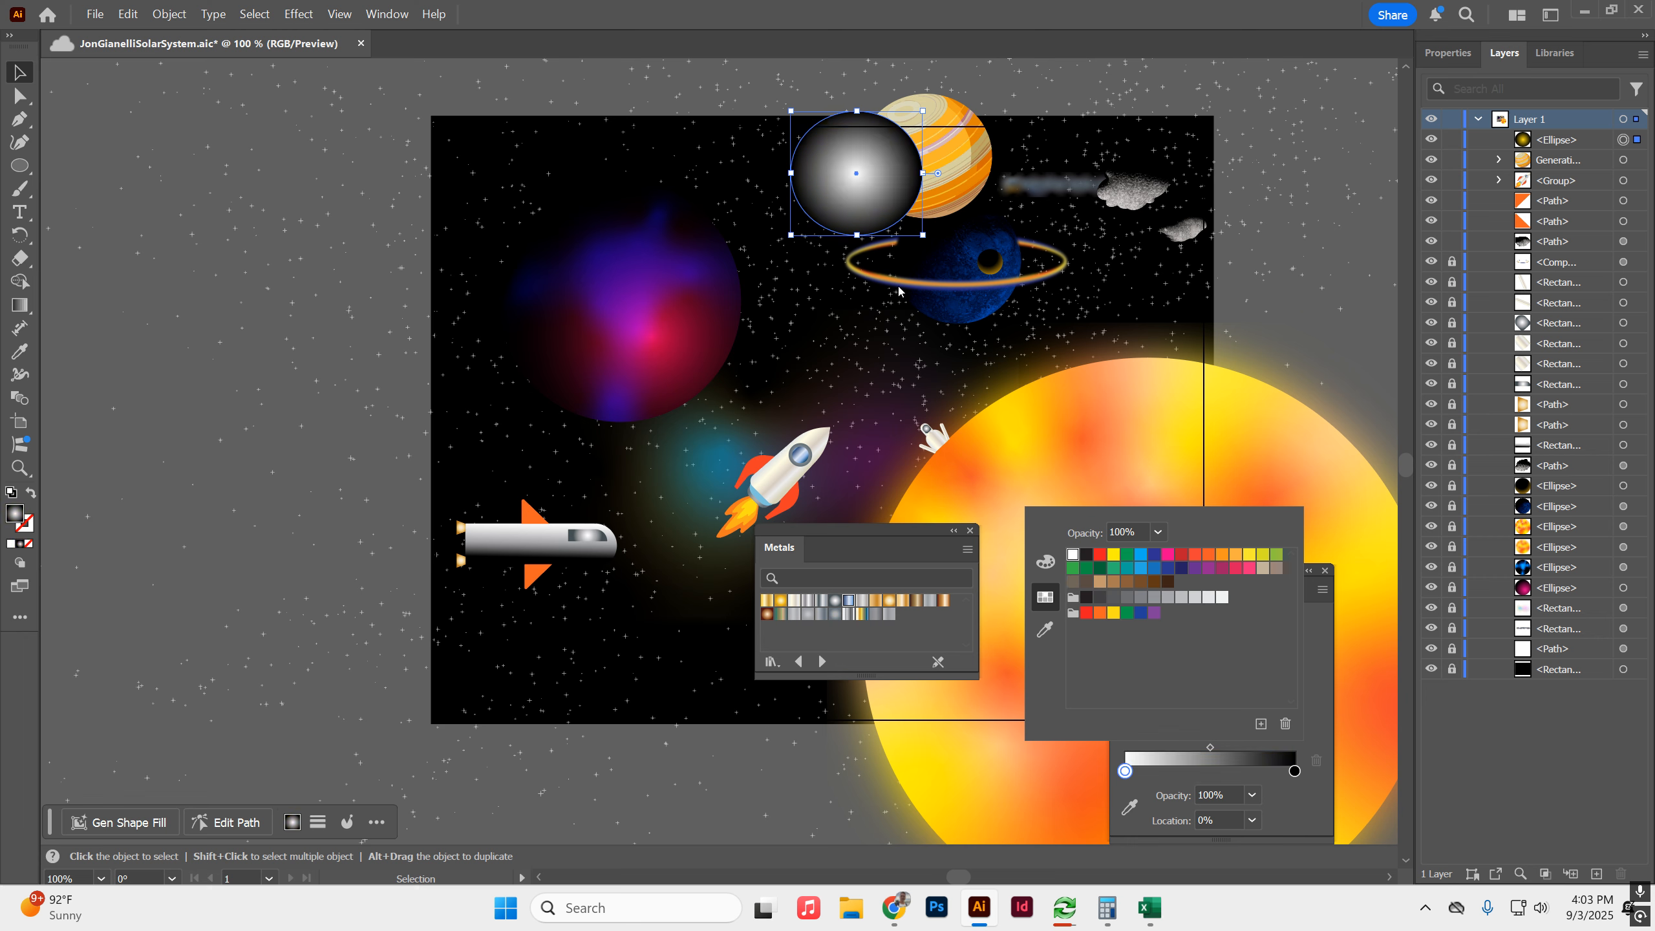
left_click(1310, 615)
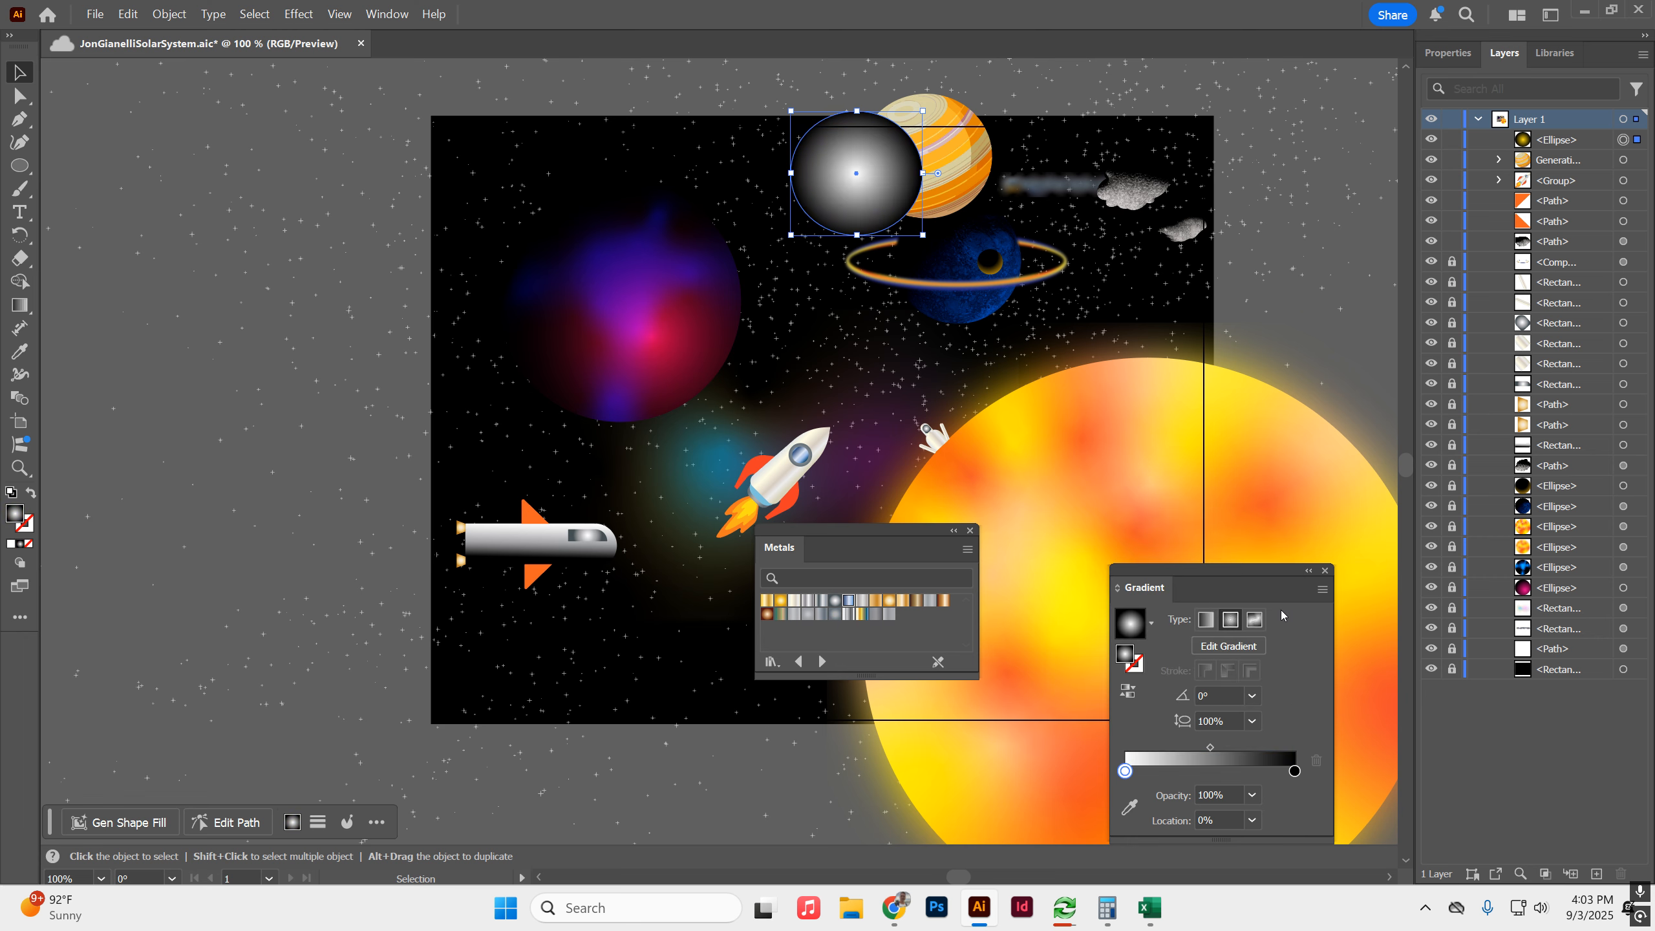
Shift the gradient's white highlight toward the ellipse's lower edge and place the ellipse exactly over the striped planet.
left_click(1228, 646)
mouse_move(909, 183)
left_mouse_down()
mouse_move(948, 193)
mouse_move(882, 163)
mouse_move(923, 151)
left_mouse_up()
left_click(939, 190)
left_click_drag(856, 215, 953, 194)
key("v")
left_click_drag(835, 157, 902, 141)
Set the gradient ellipse's blending mode to Multiply so it shades the striped planet.
left_click(1445, 53)
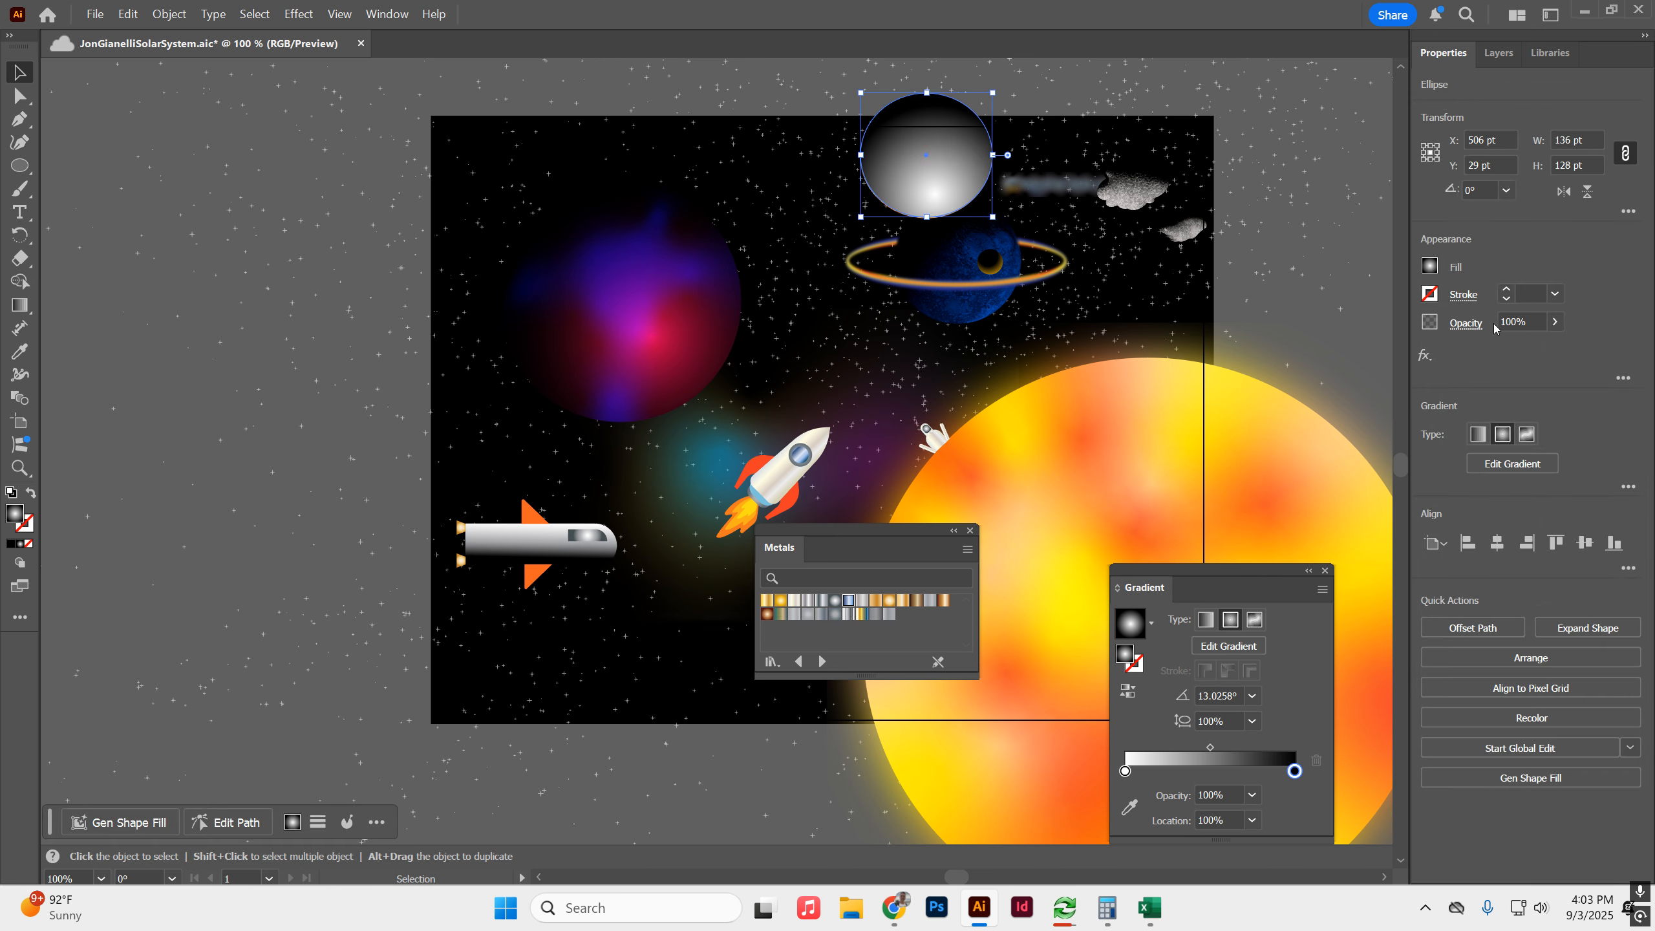
left_click(1465, 323)
left_click(1326, 366)
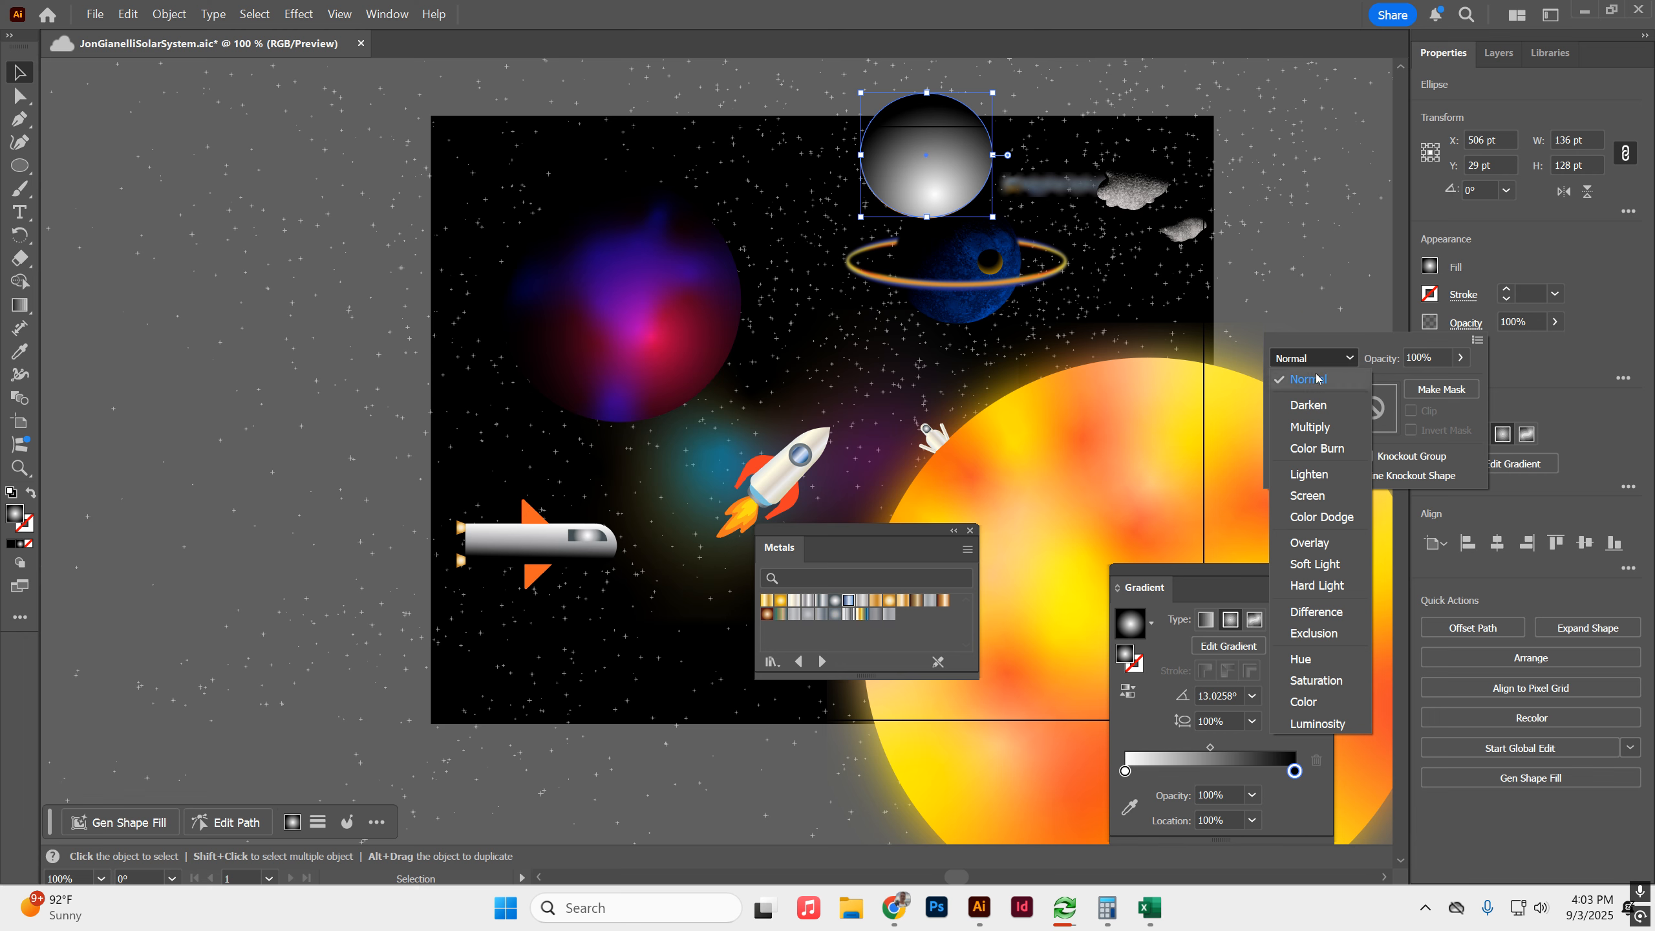
left_click(1316, 425)
left_click(1067, 93)
left_click(1031, 86)
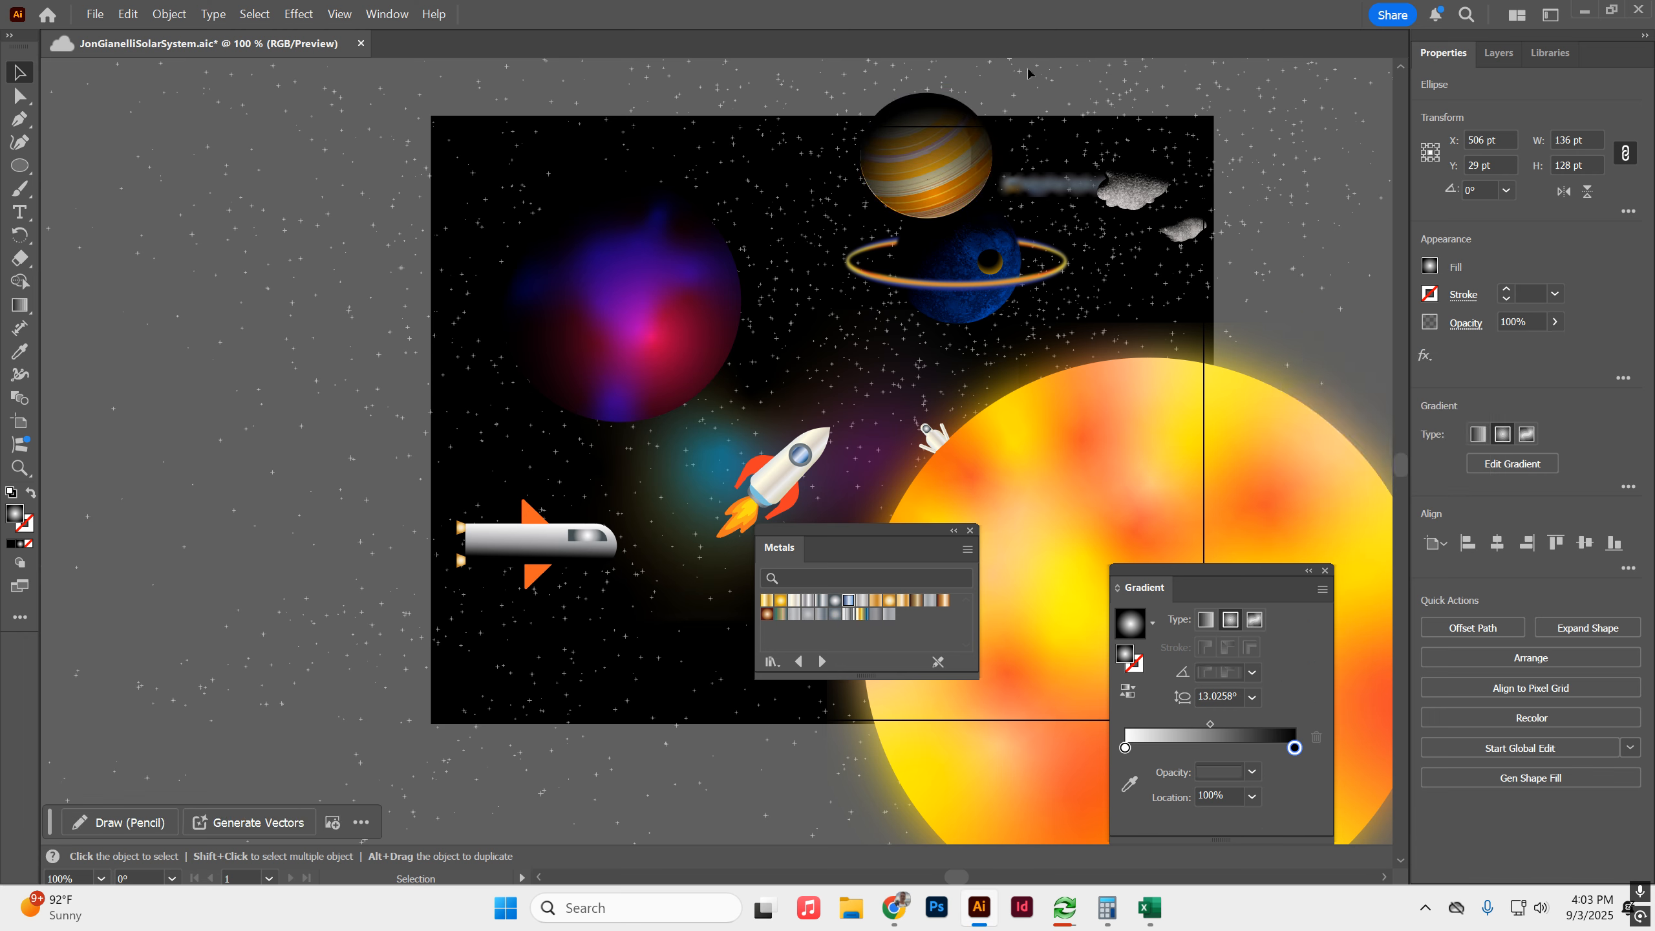
Group the striped planet with its shading ellipse and move the group between the purple planet and the ringed planet.
left_click(933, 157)
left_click_drag(934, 156, 836, 155)
scroll(725, 212, "up", 3)
left_click(1019, 309)
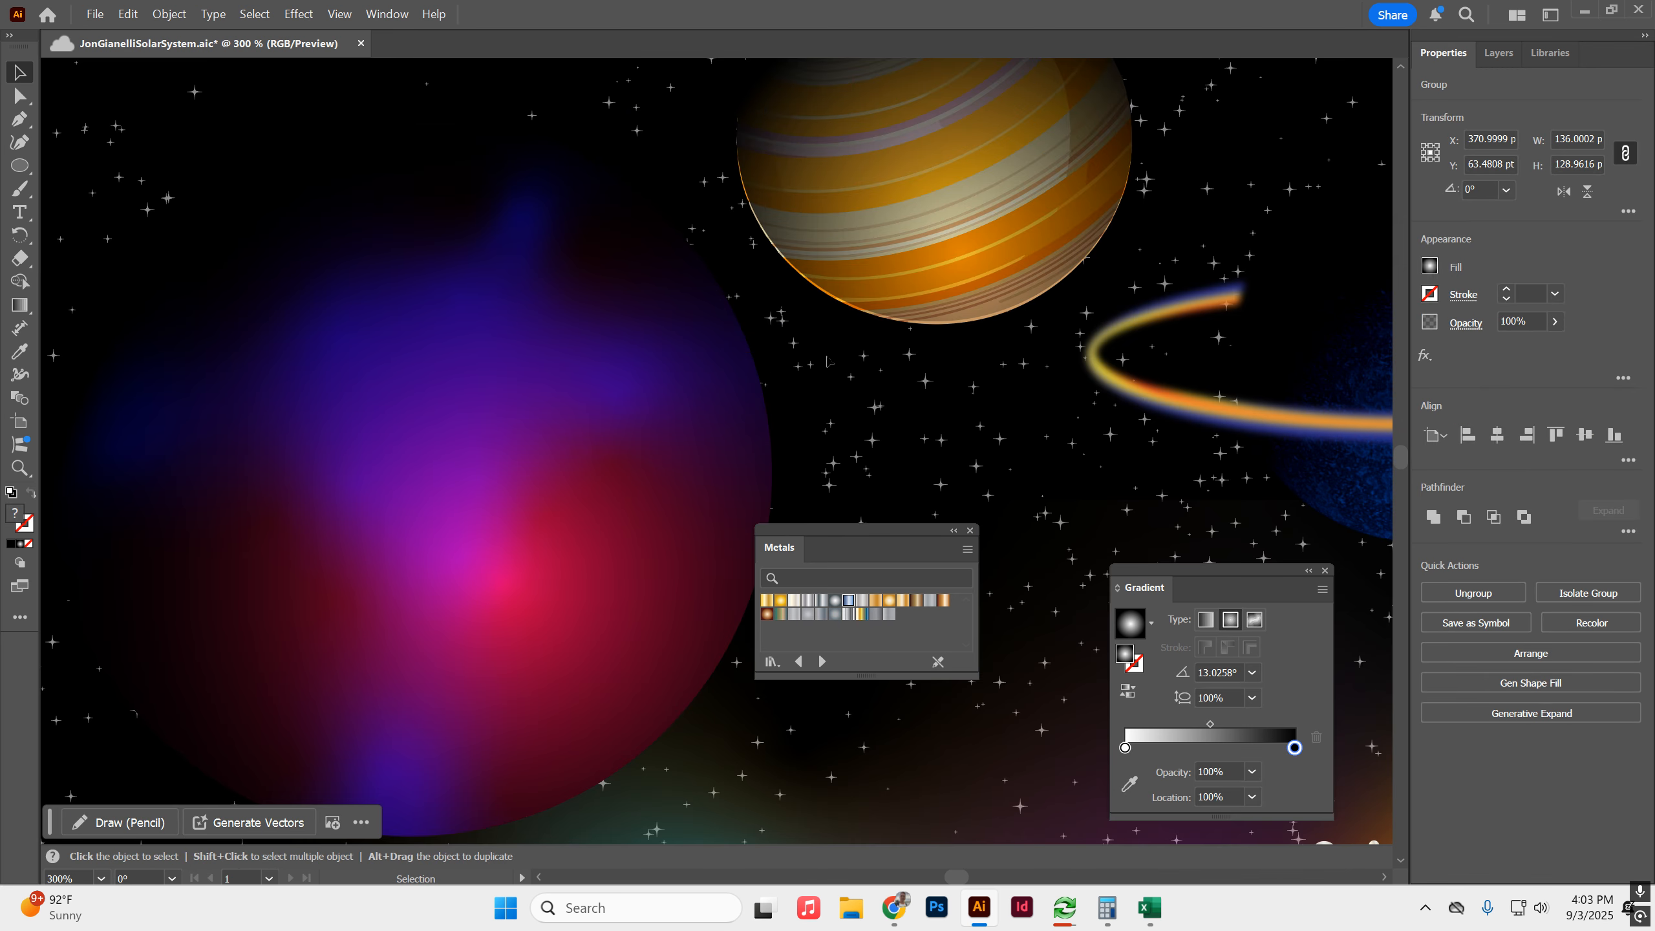
Draw a rectangle about 188 by 102 pt above the purple planet.
scroll(1020, 305, "down", 4)
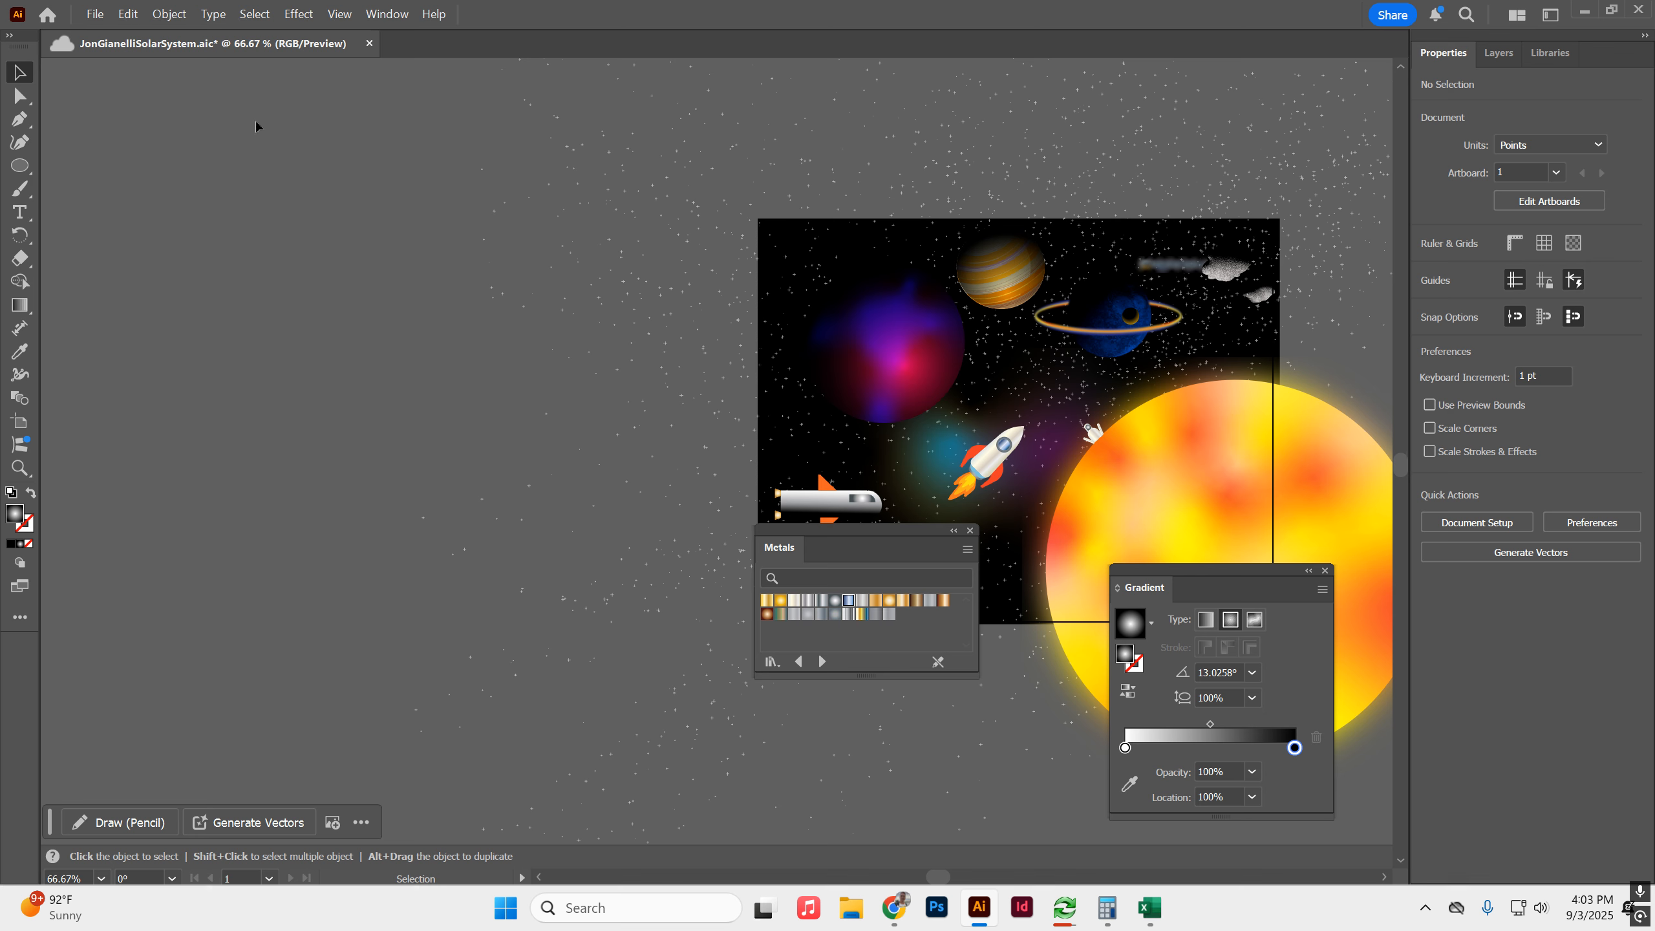
left_click_drag(19, 165, 64, 166)
left_click_drag(791, 253, 912, 319)
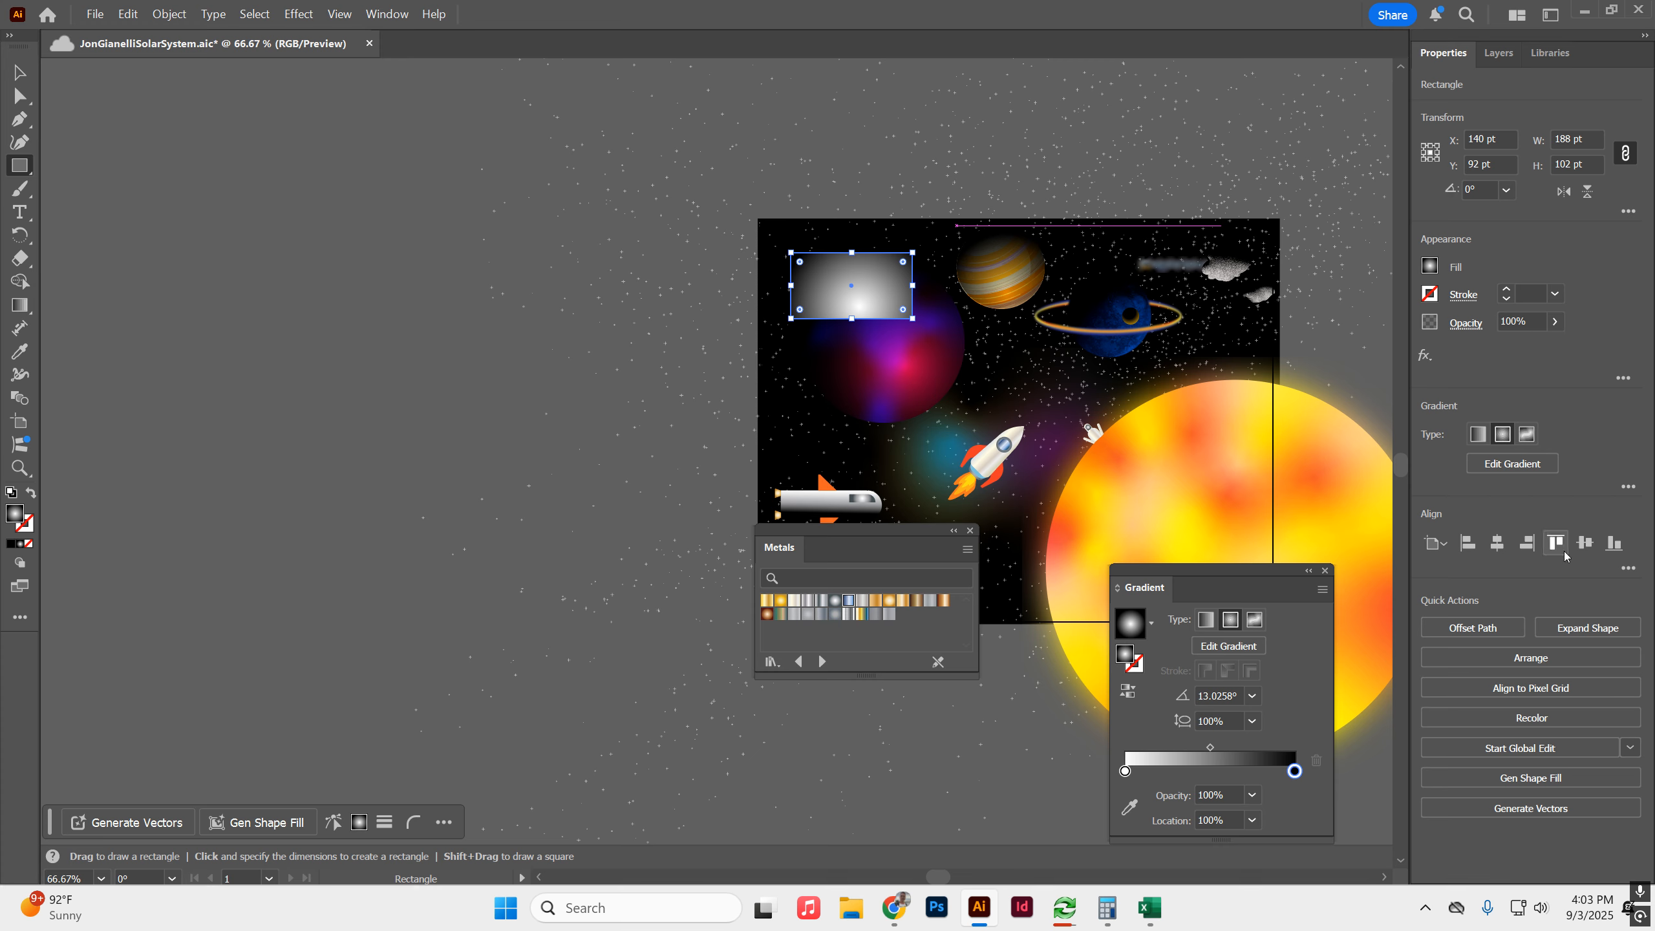
left_click(1533, 808)
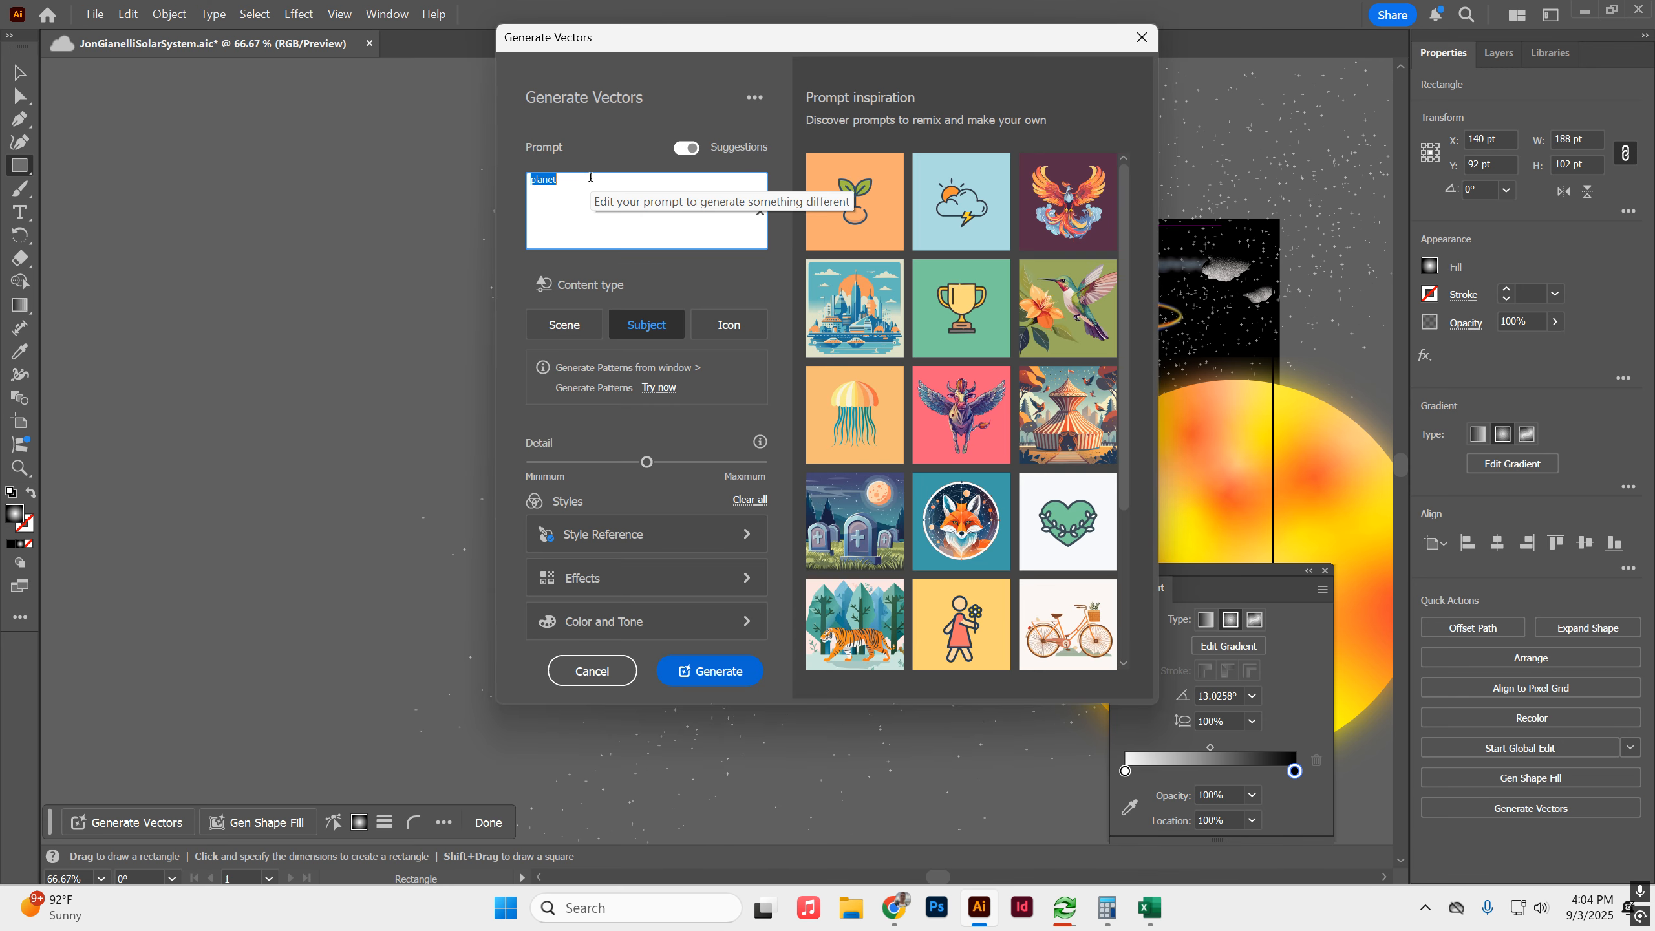
type("aster")
key("Escape")
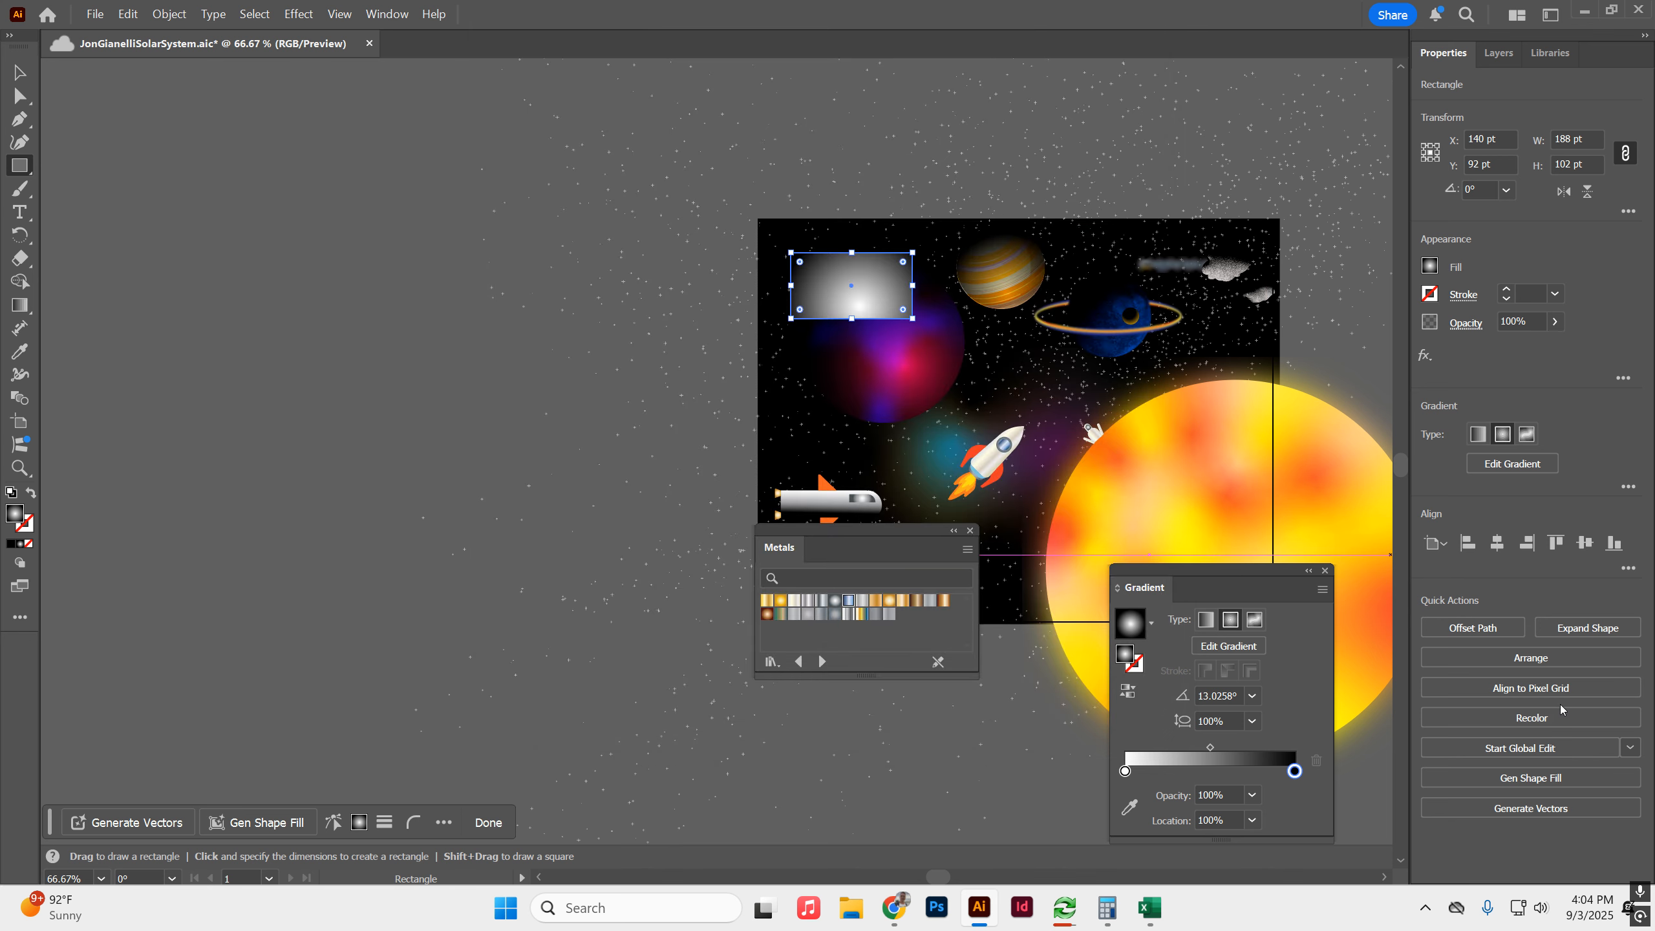
Generate a Gen Shape Fill for the rectangle with the prompt "spaceship" and keep the first variation.
left_click(1550, 779)
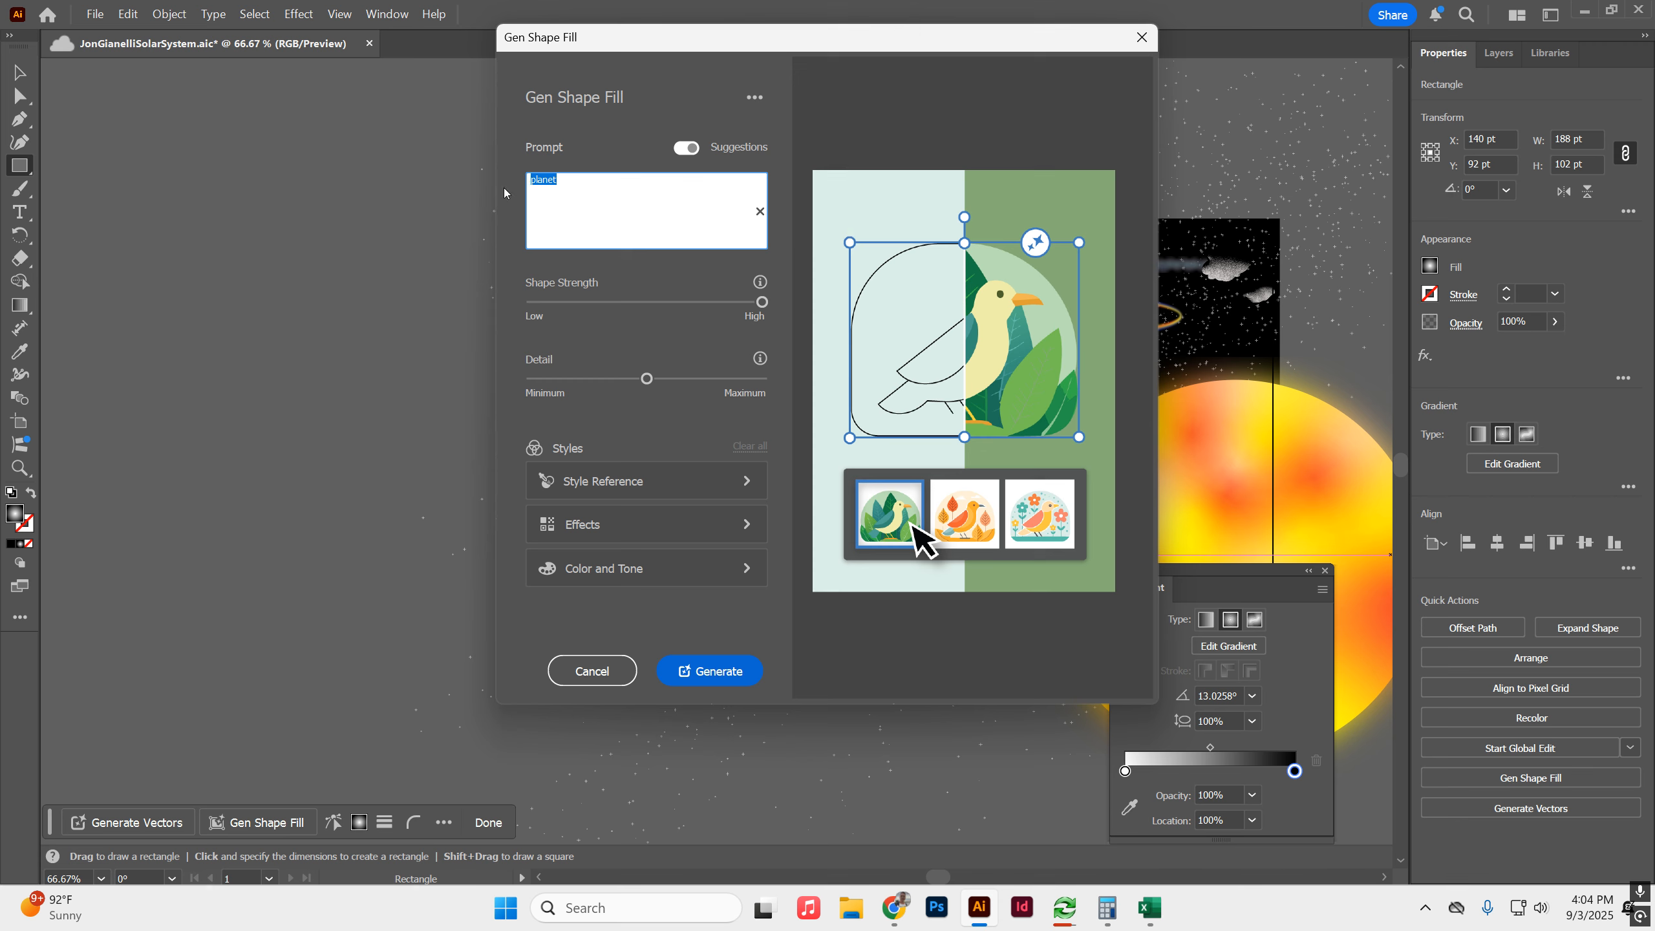
type("space")
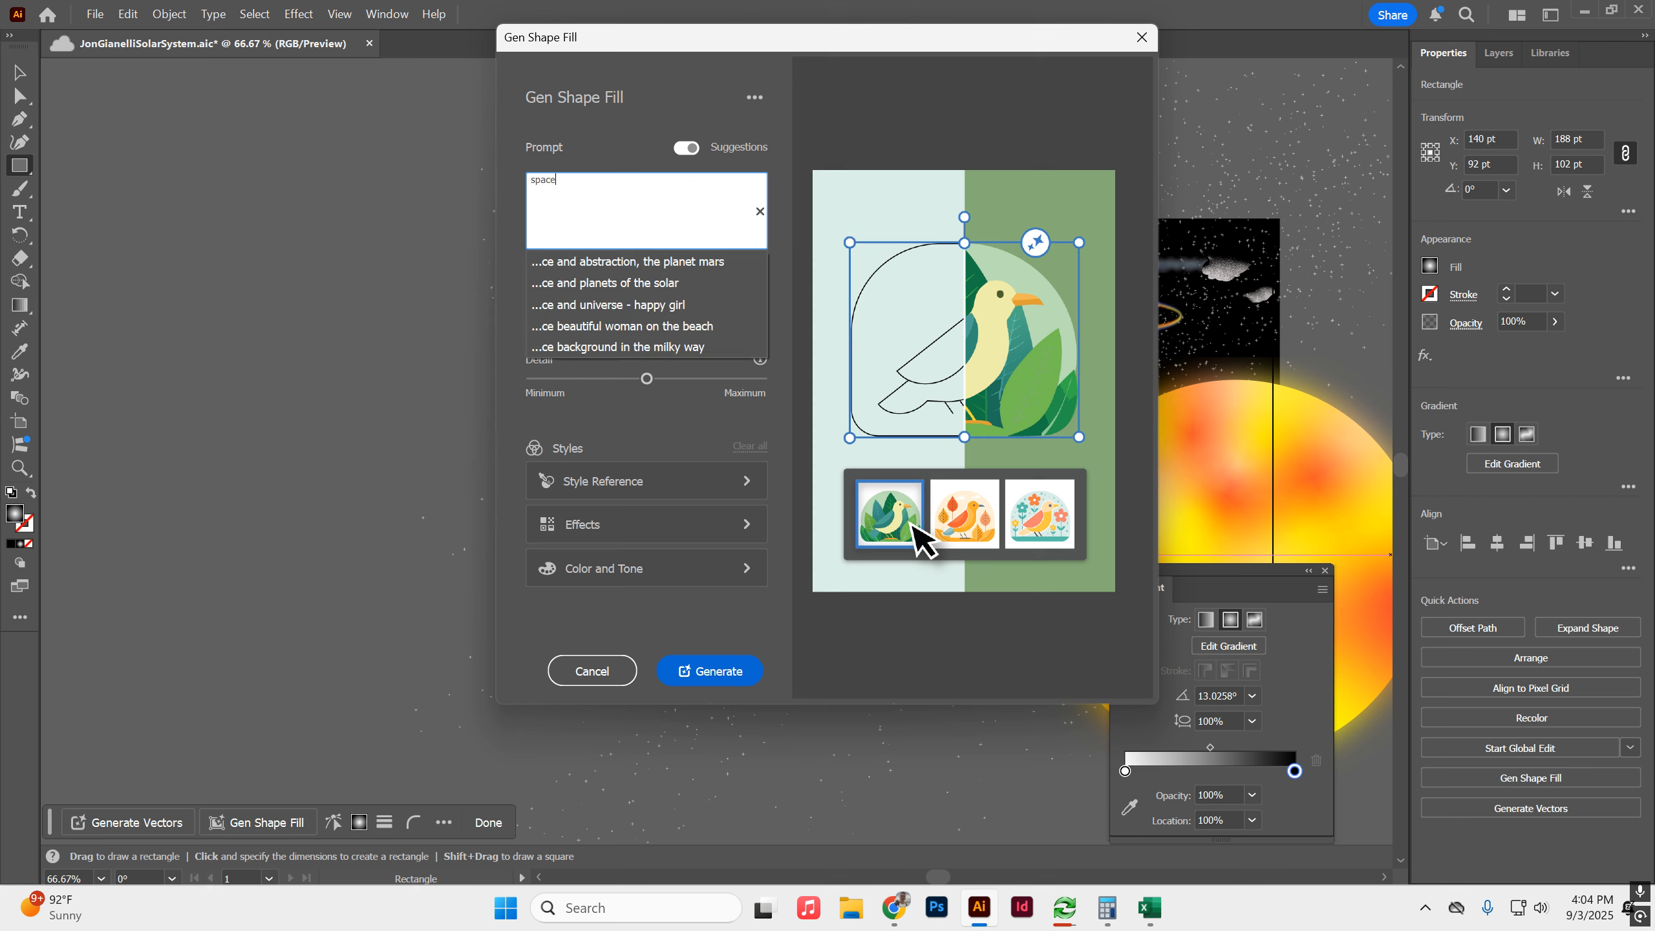
type("ship")
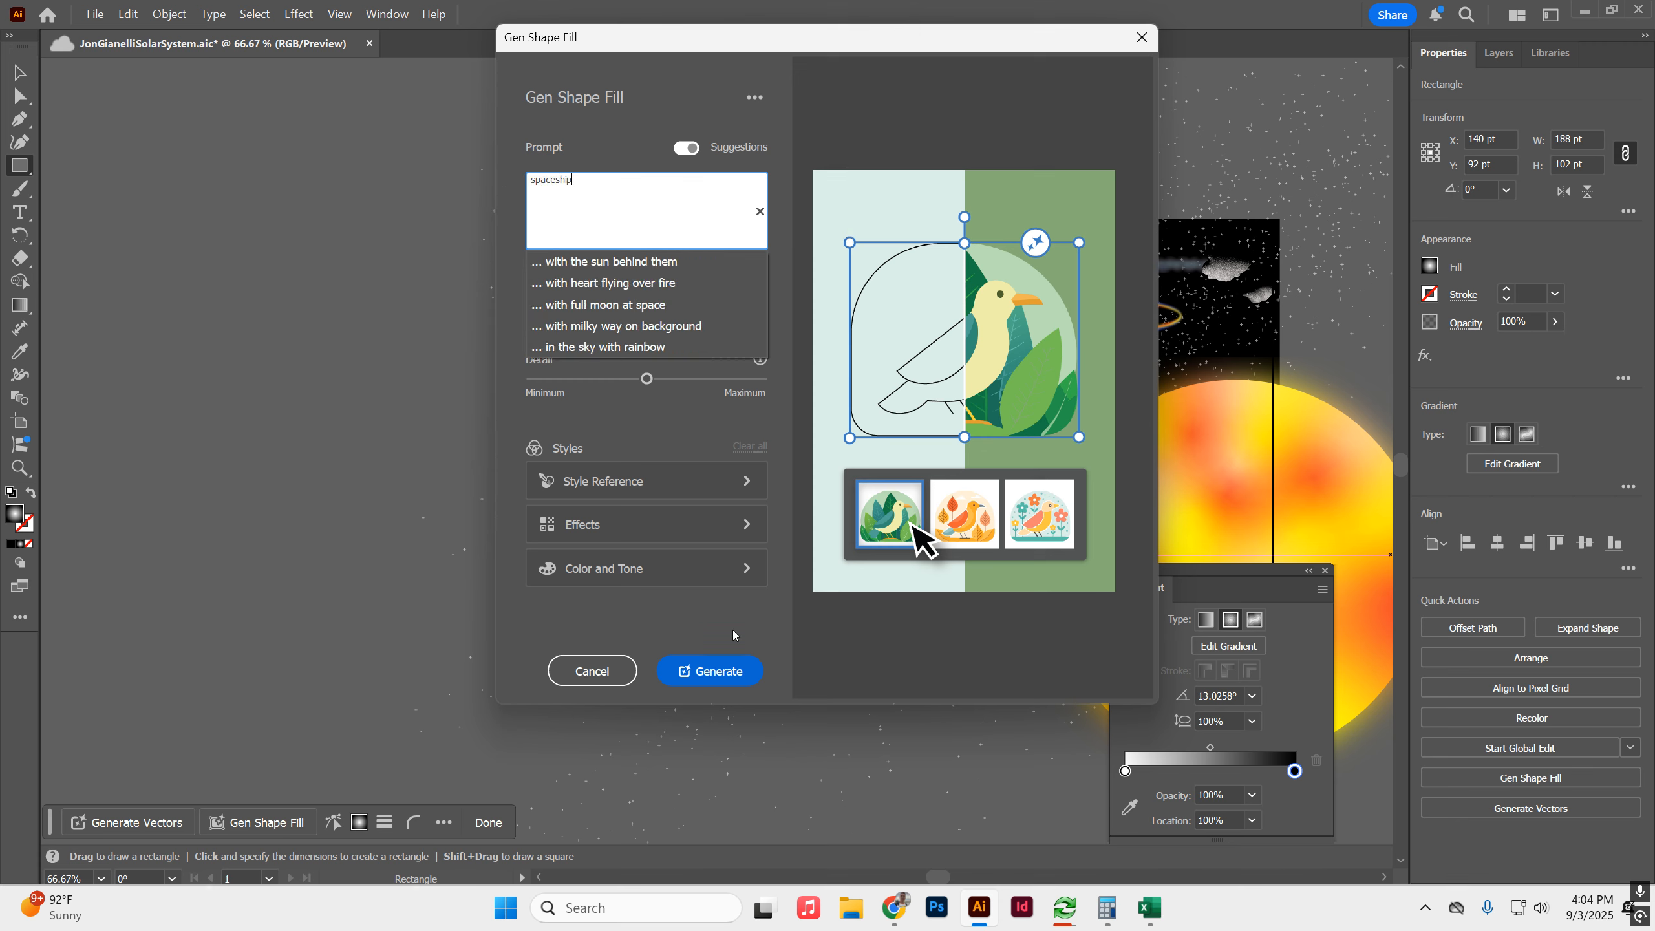
left_click(730, 664)
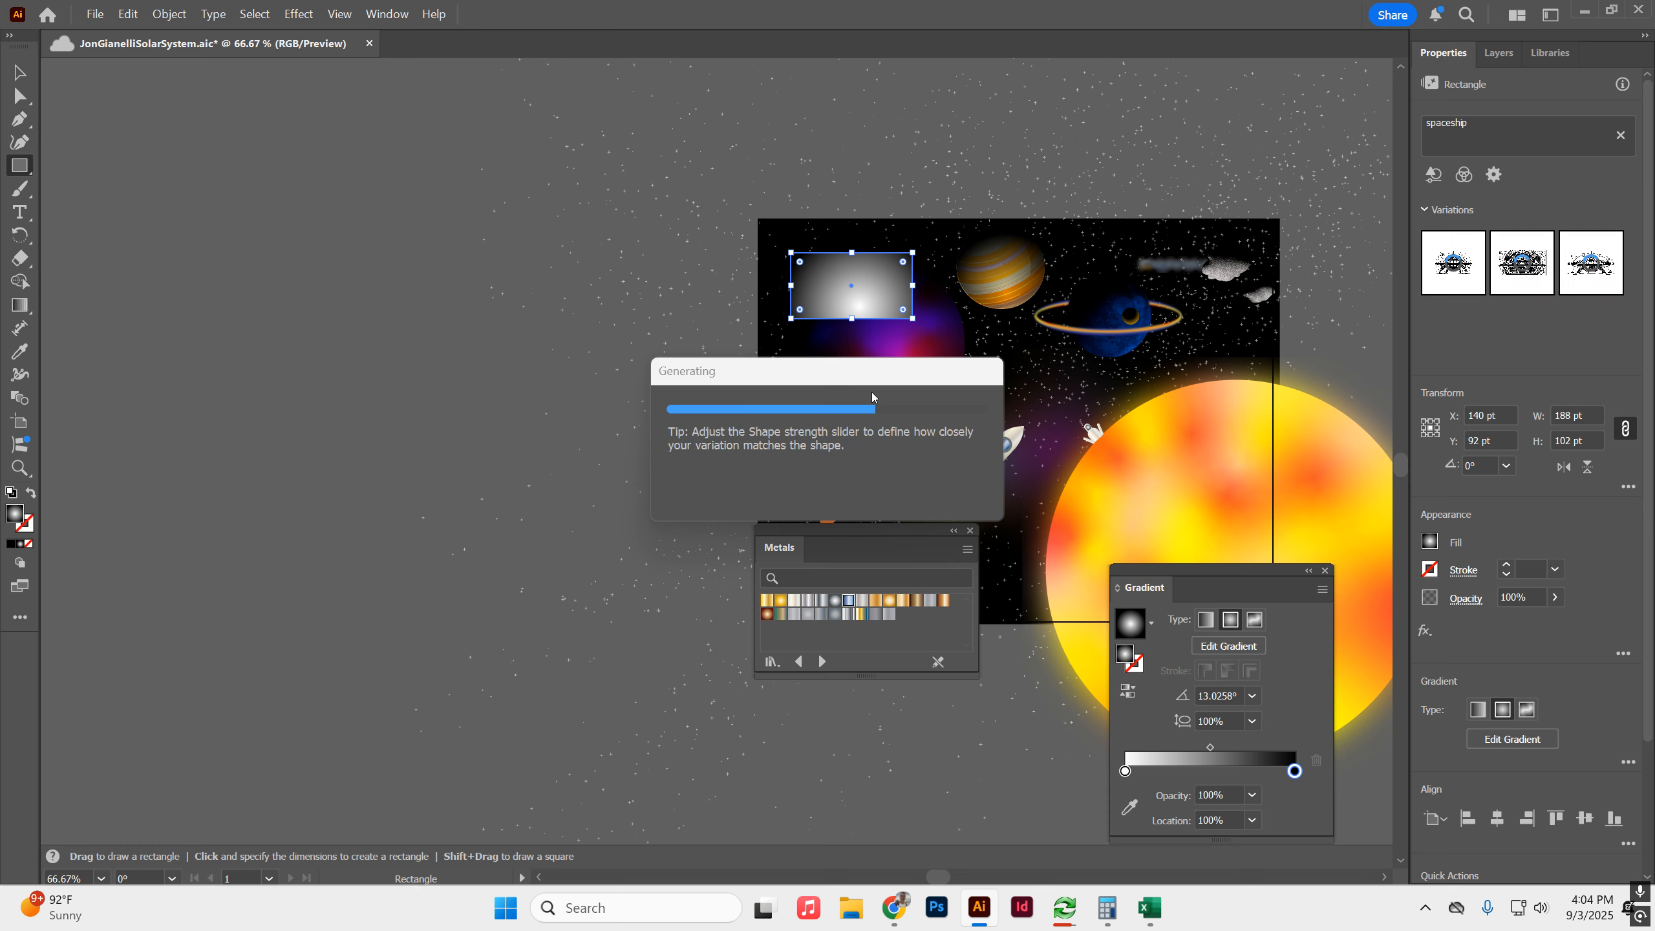
key("alt+Tab")
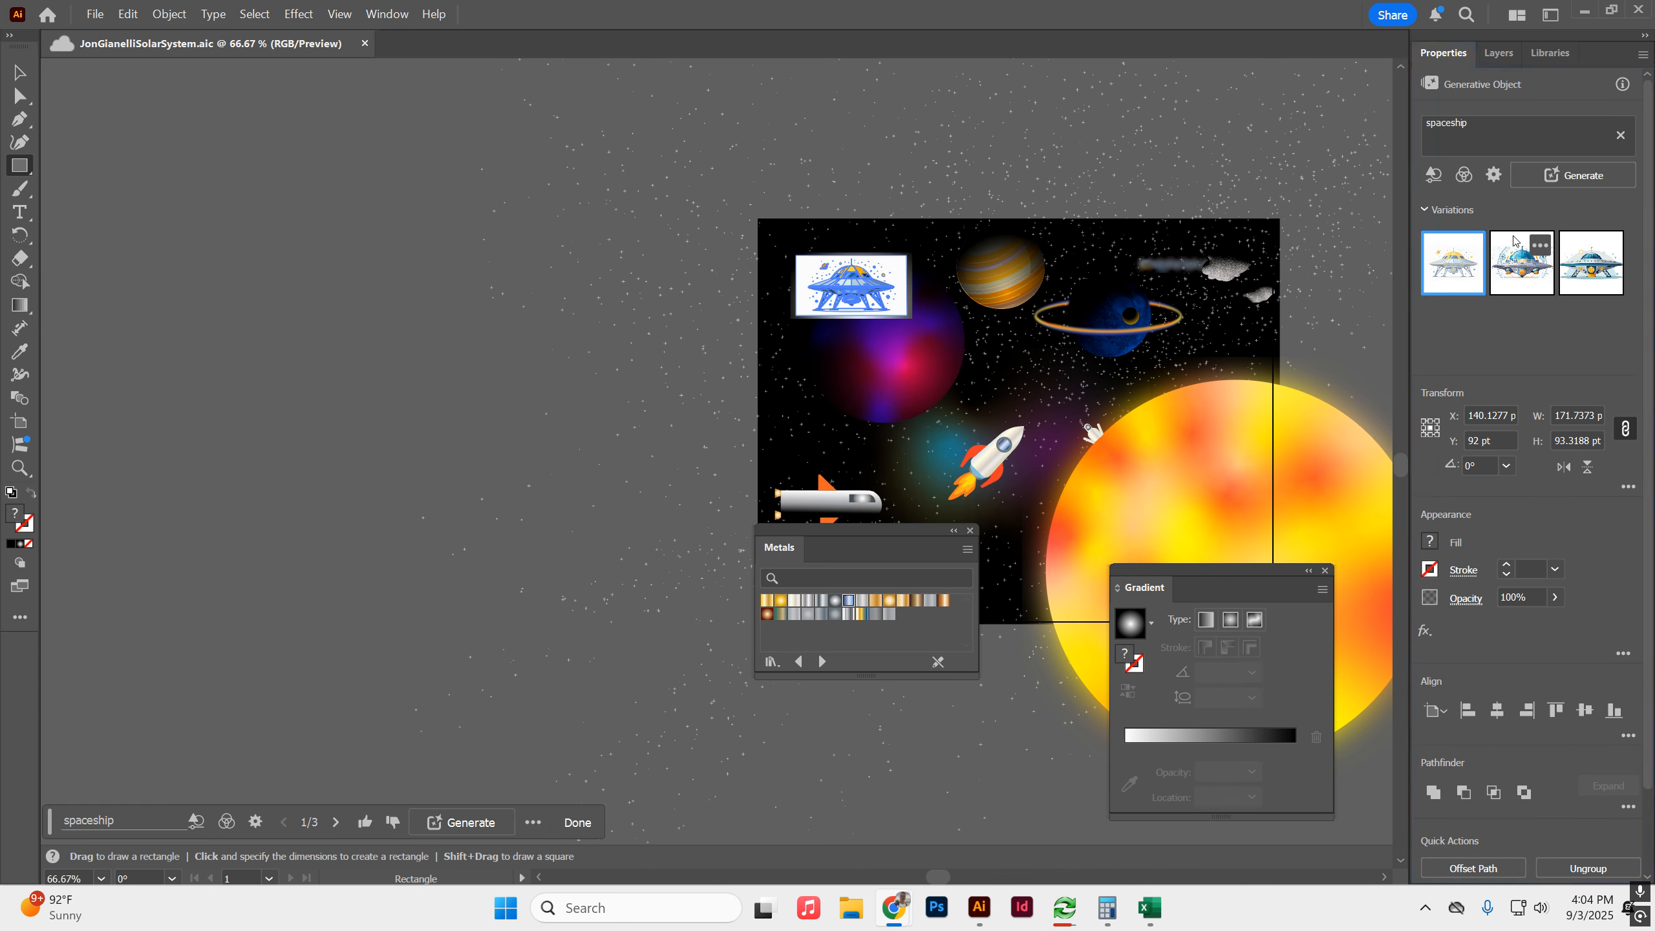
left_click(23, 75)
left_click(322, 93)
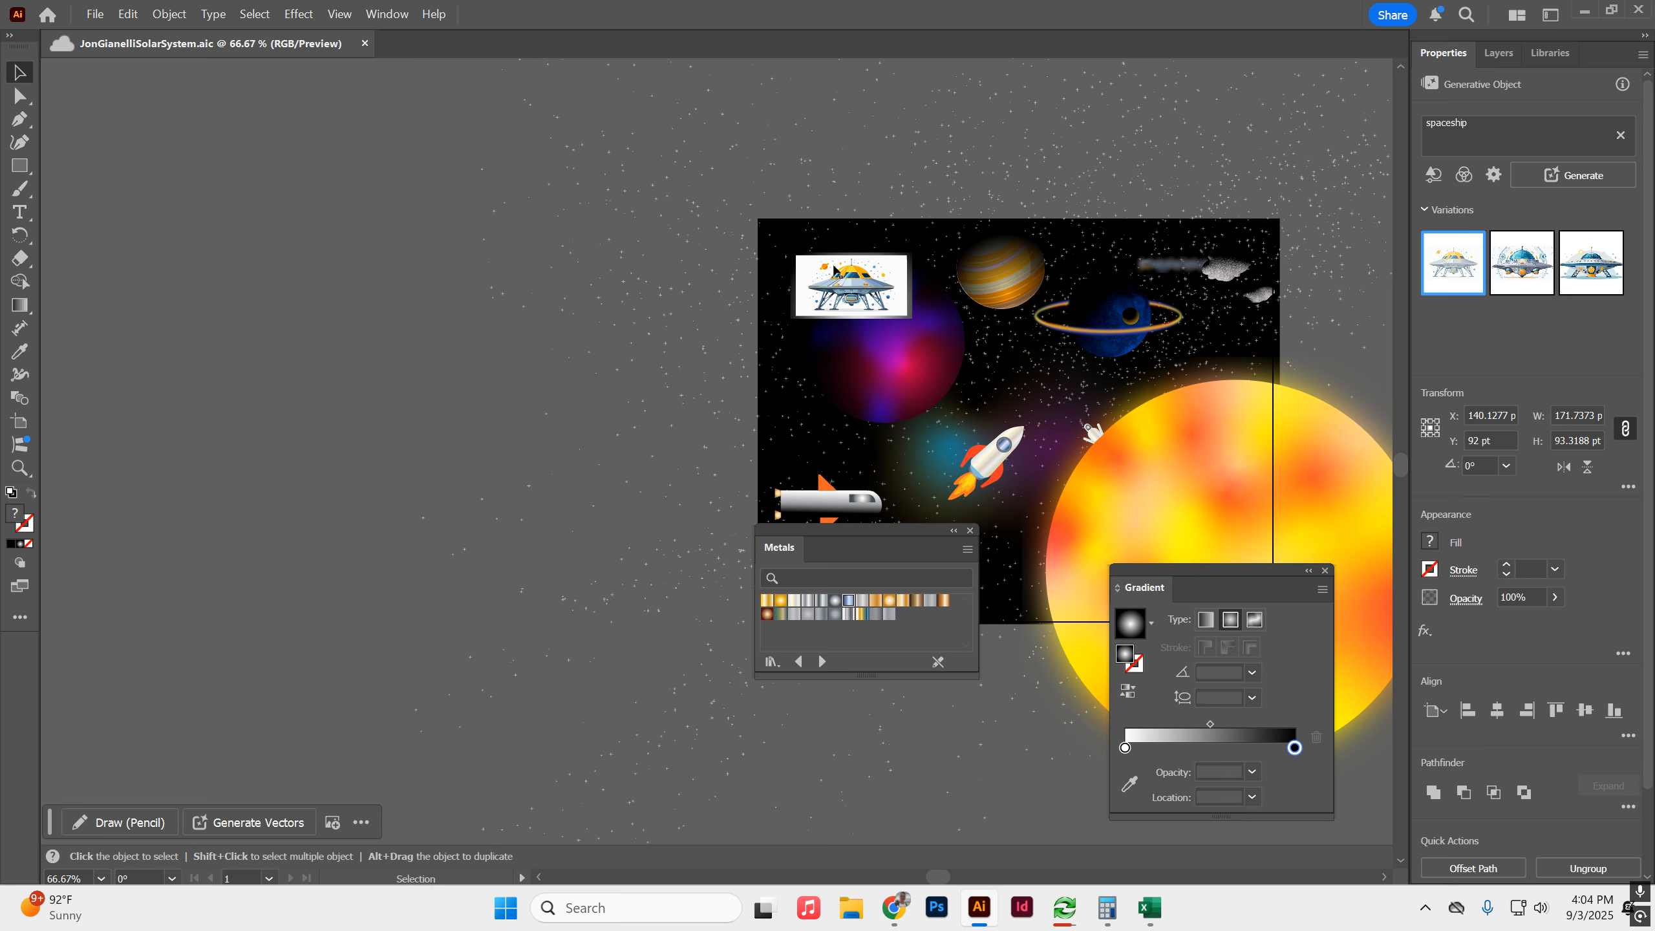
Isolate the generated spaceship artwork, delete its white background rectangle and leave isolation mode.
scroll(912, 263, "up", 3)
left_click(884, 266)
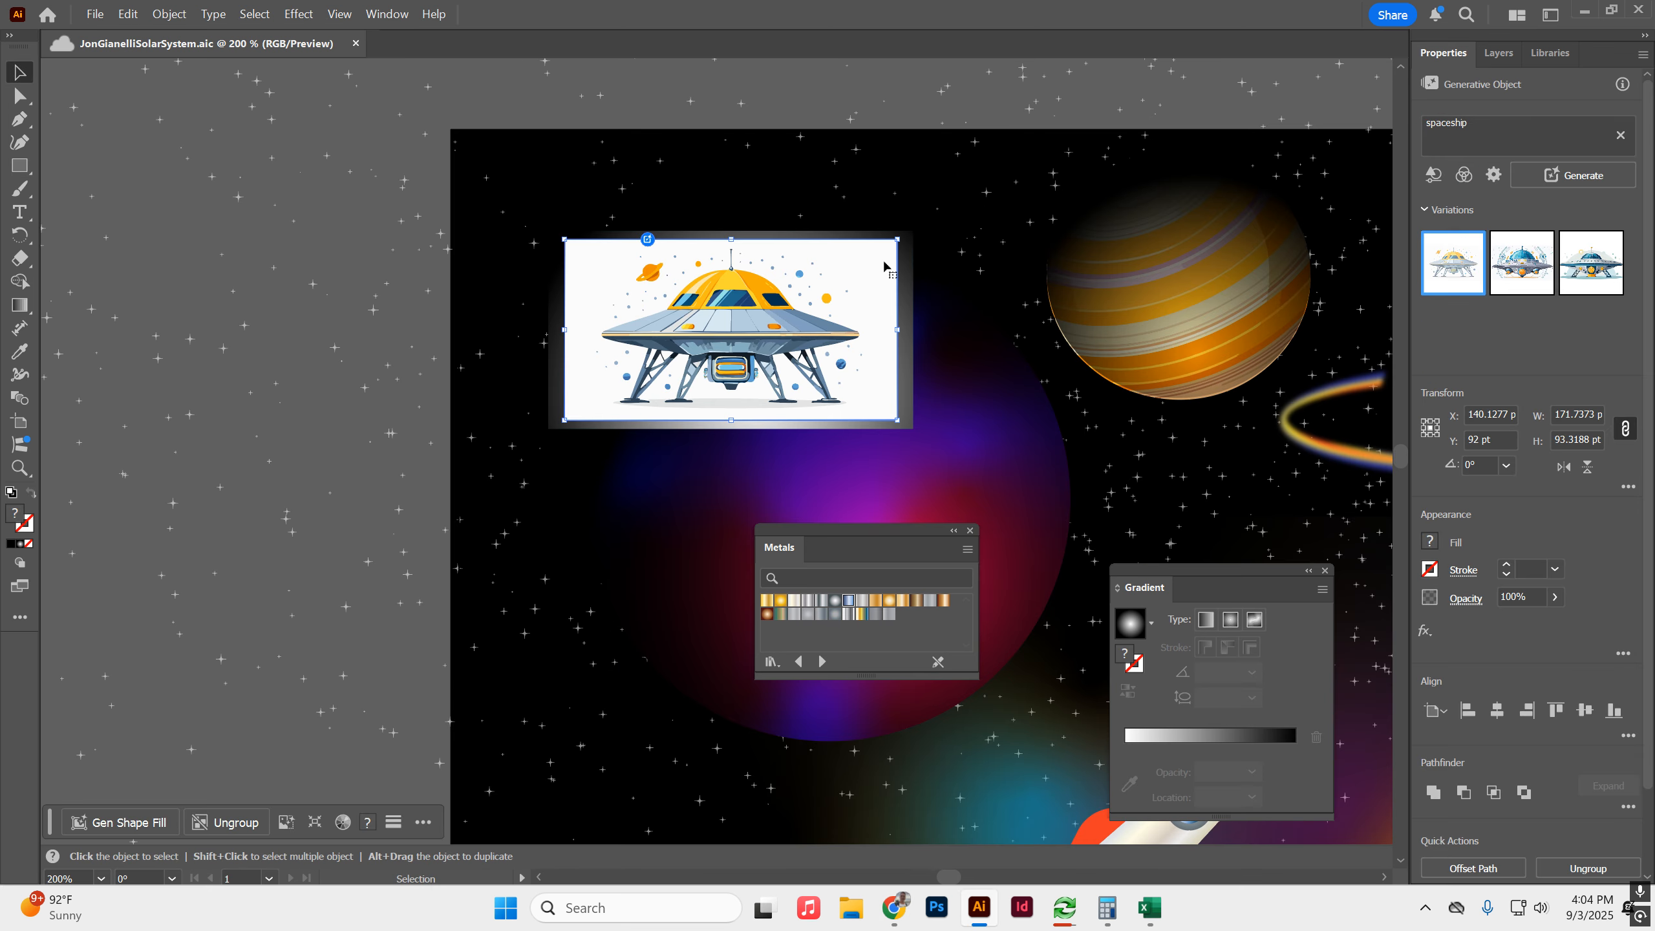
double_click(884, 266)
left_click_drag(880, 266, 490, 199)
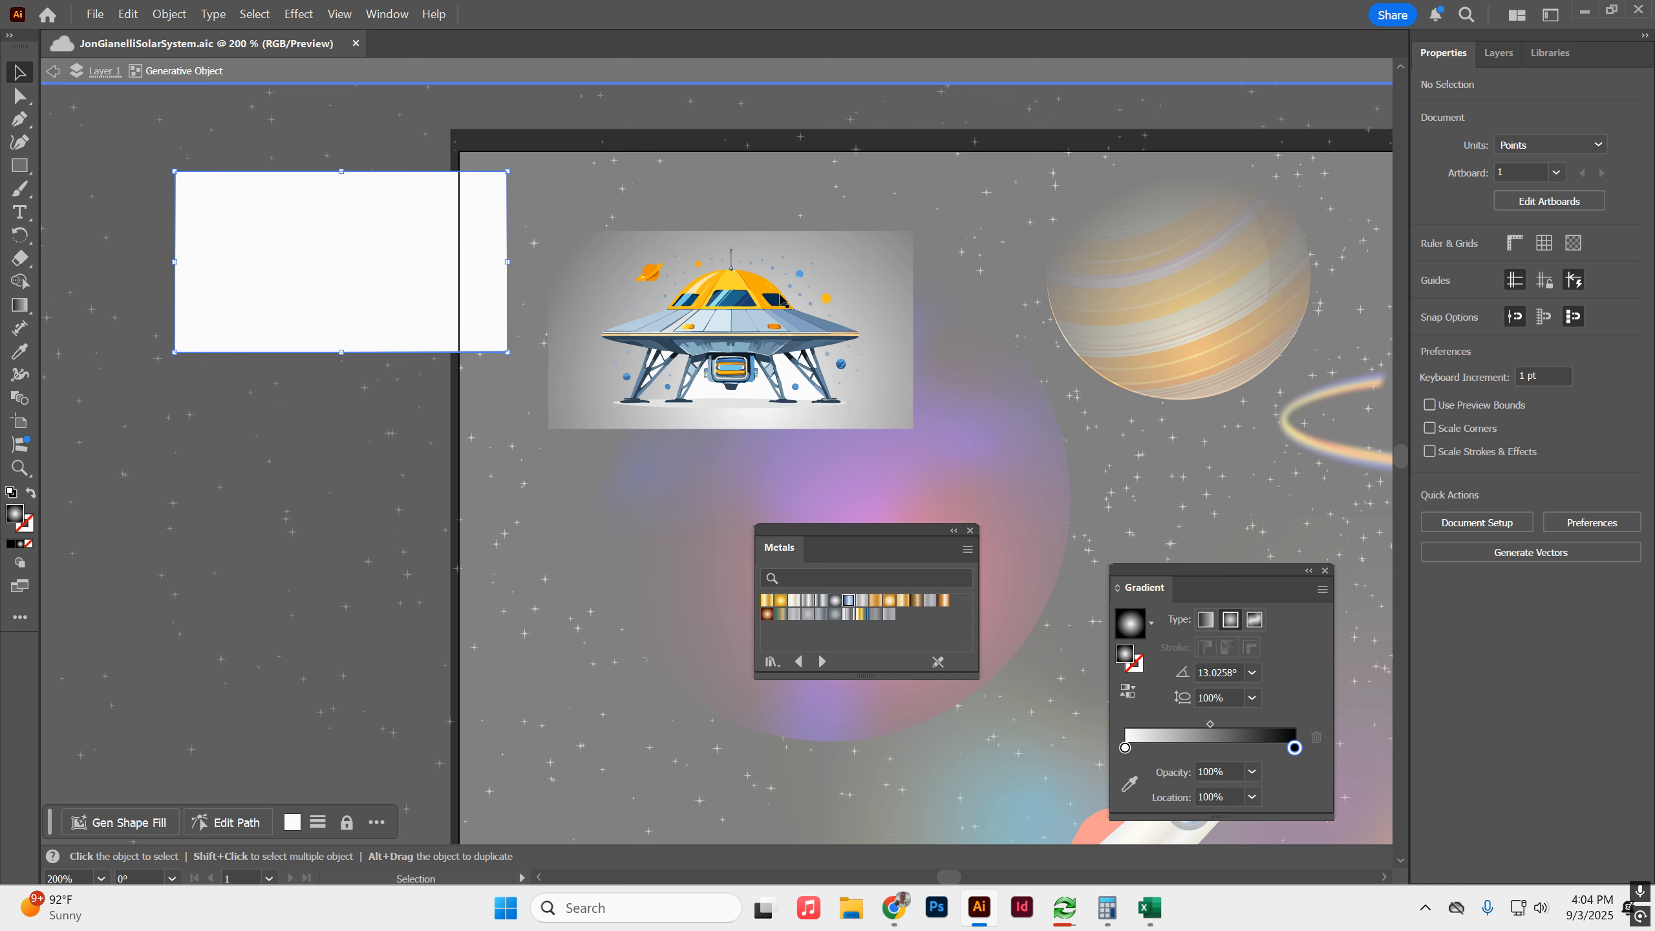
key("Delete")
double_click(913, 248)
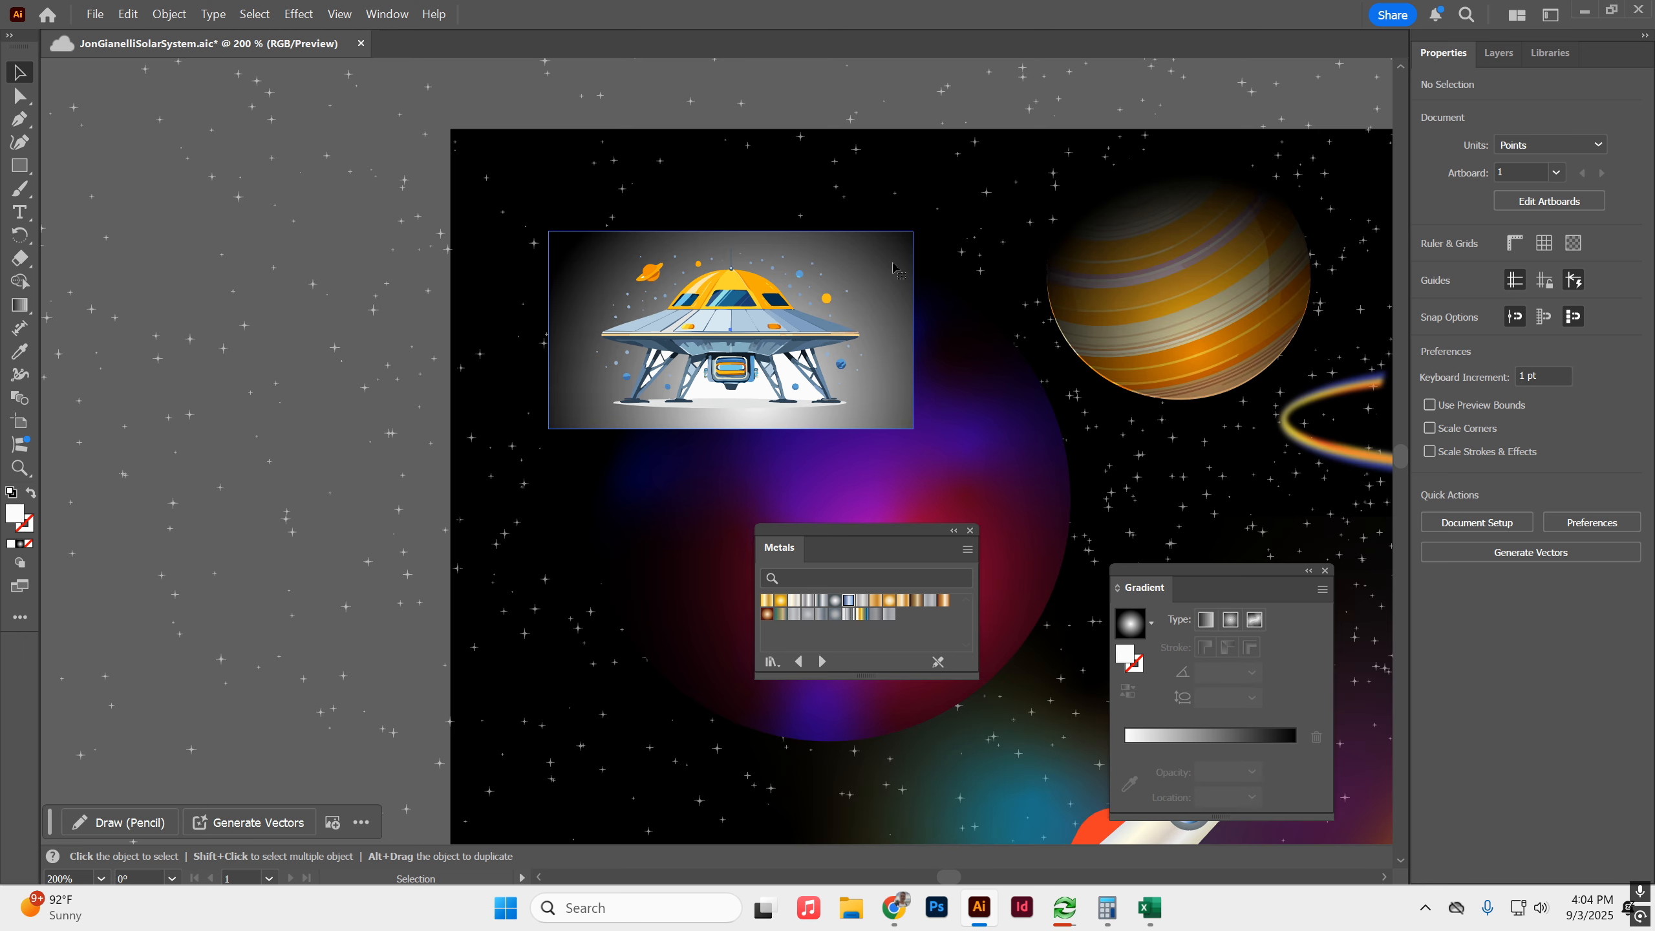
Move the gradient rectangle out from behind the spaceship and delete it.
left_click(894, 263)
left_click_drag(894, 267, 391, 167)
key("Delete")
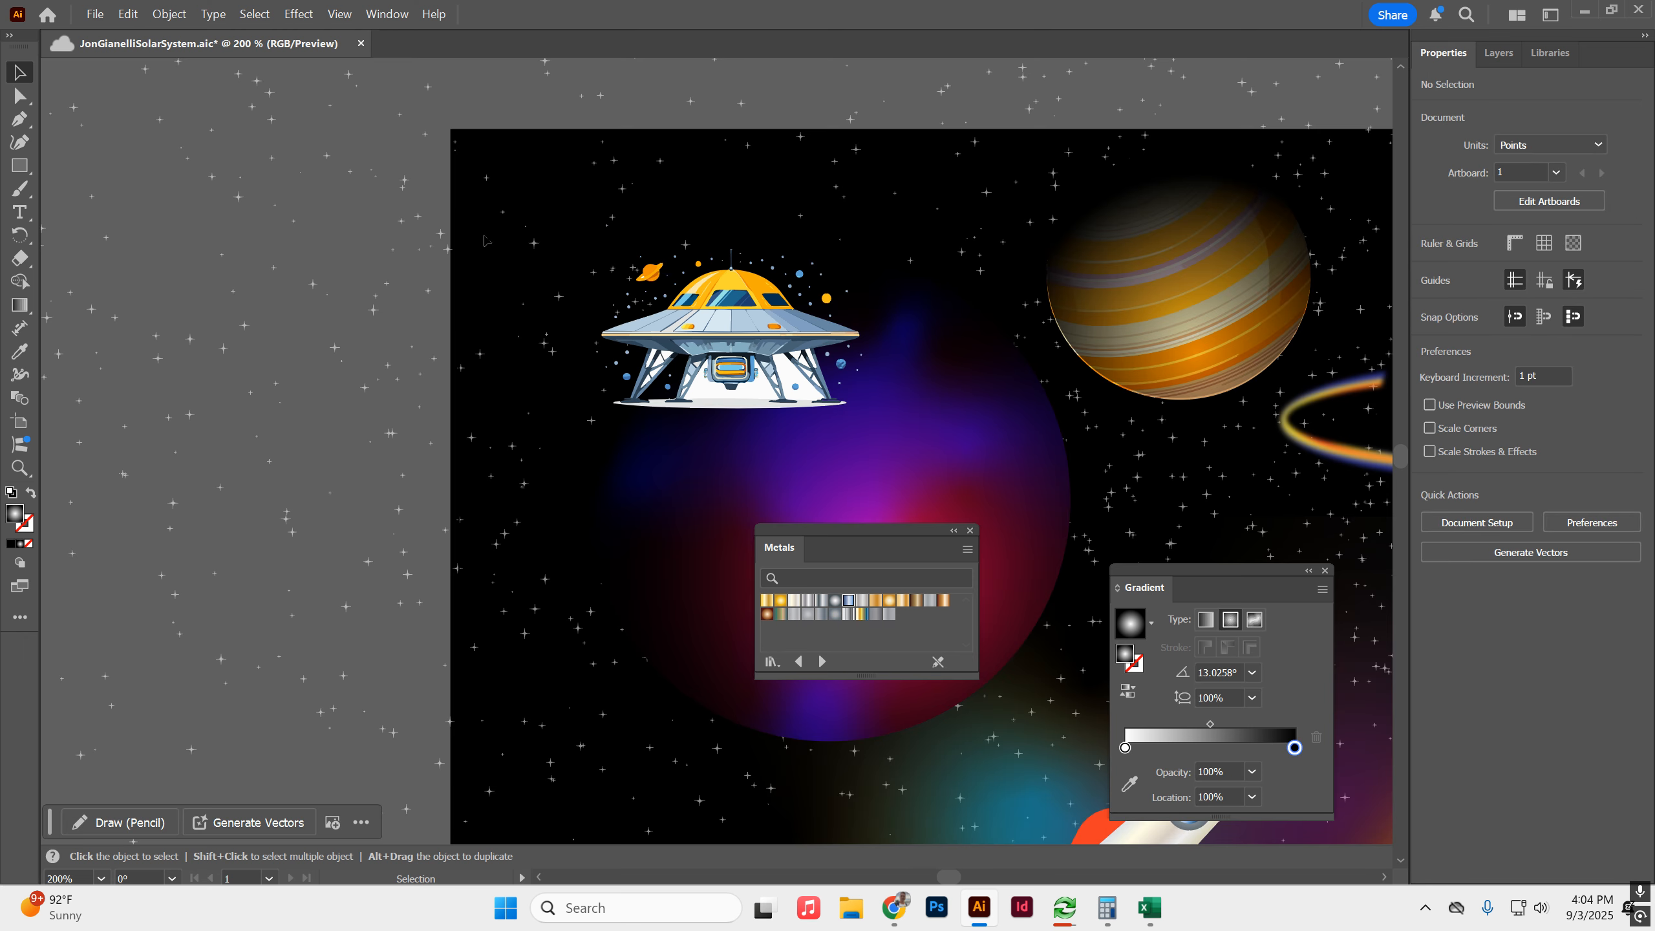
Move the spaceship toward the artboard's upper-left corner, isolate its artwork and delete the white shapes between its legs.
left_click_drag(782, 319, 673, 242)
double_click(652, 321)
left_click_drag(652, 322, 678, 324)
double_click(678, 323)
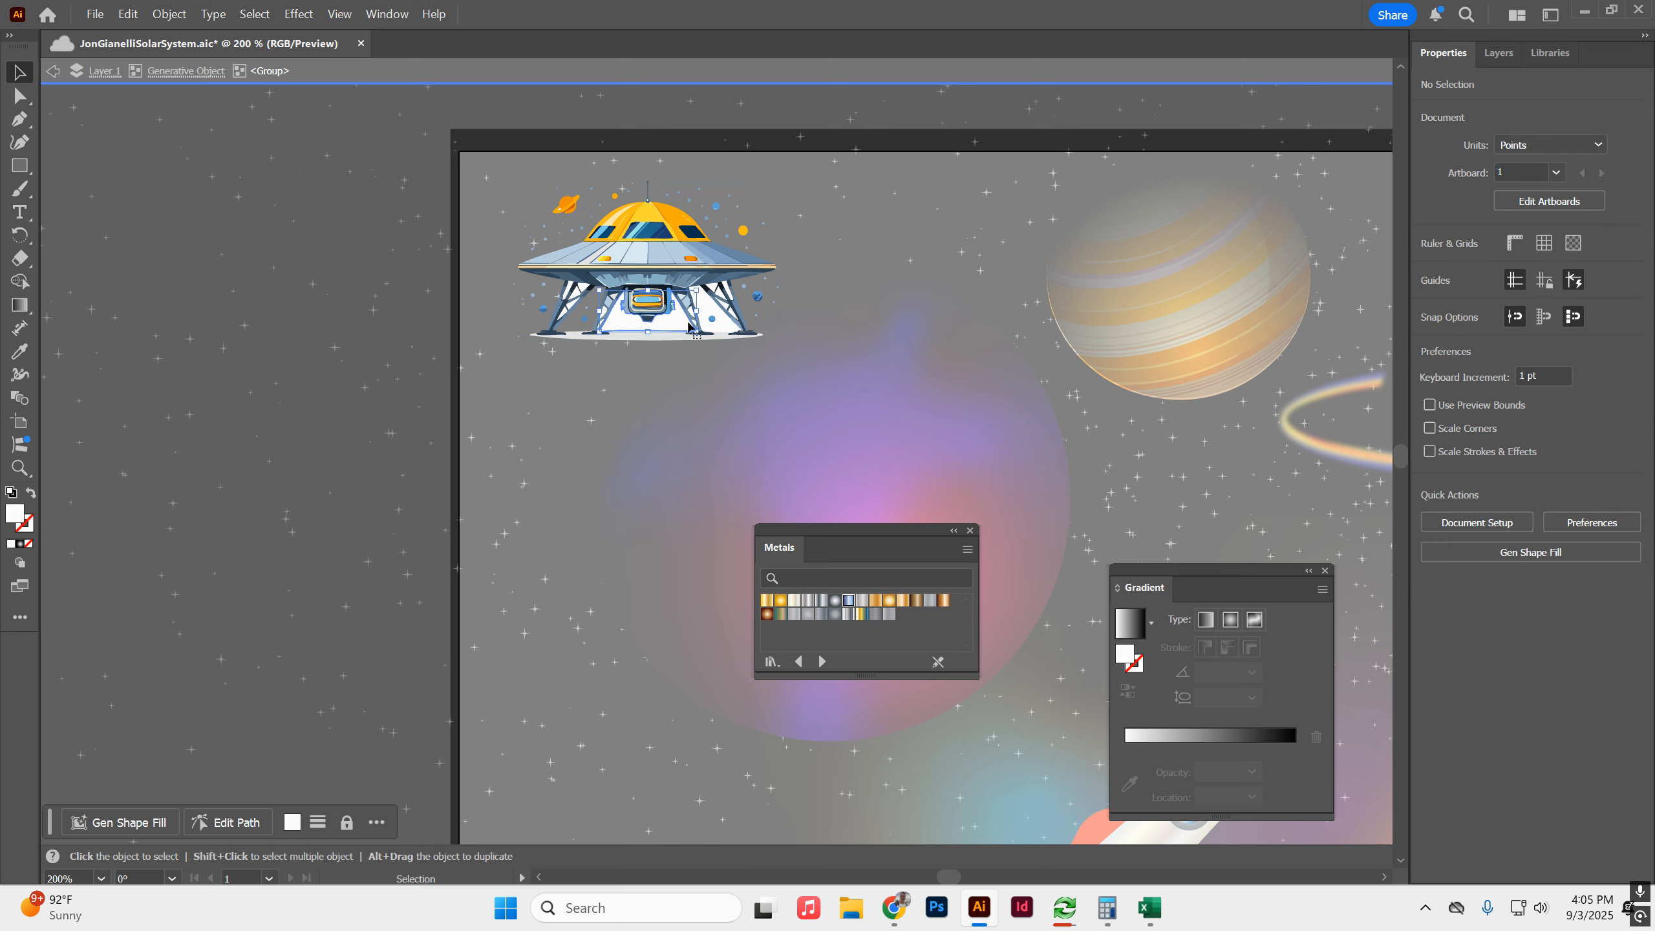
key("Delete")
double_click(706, 311)
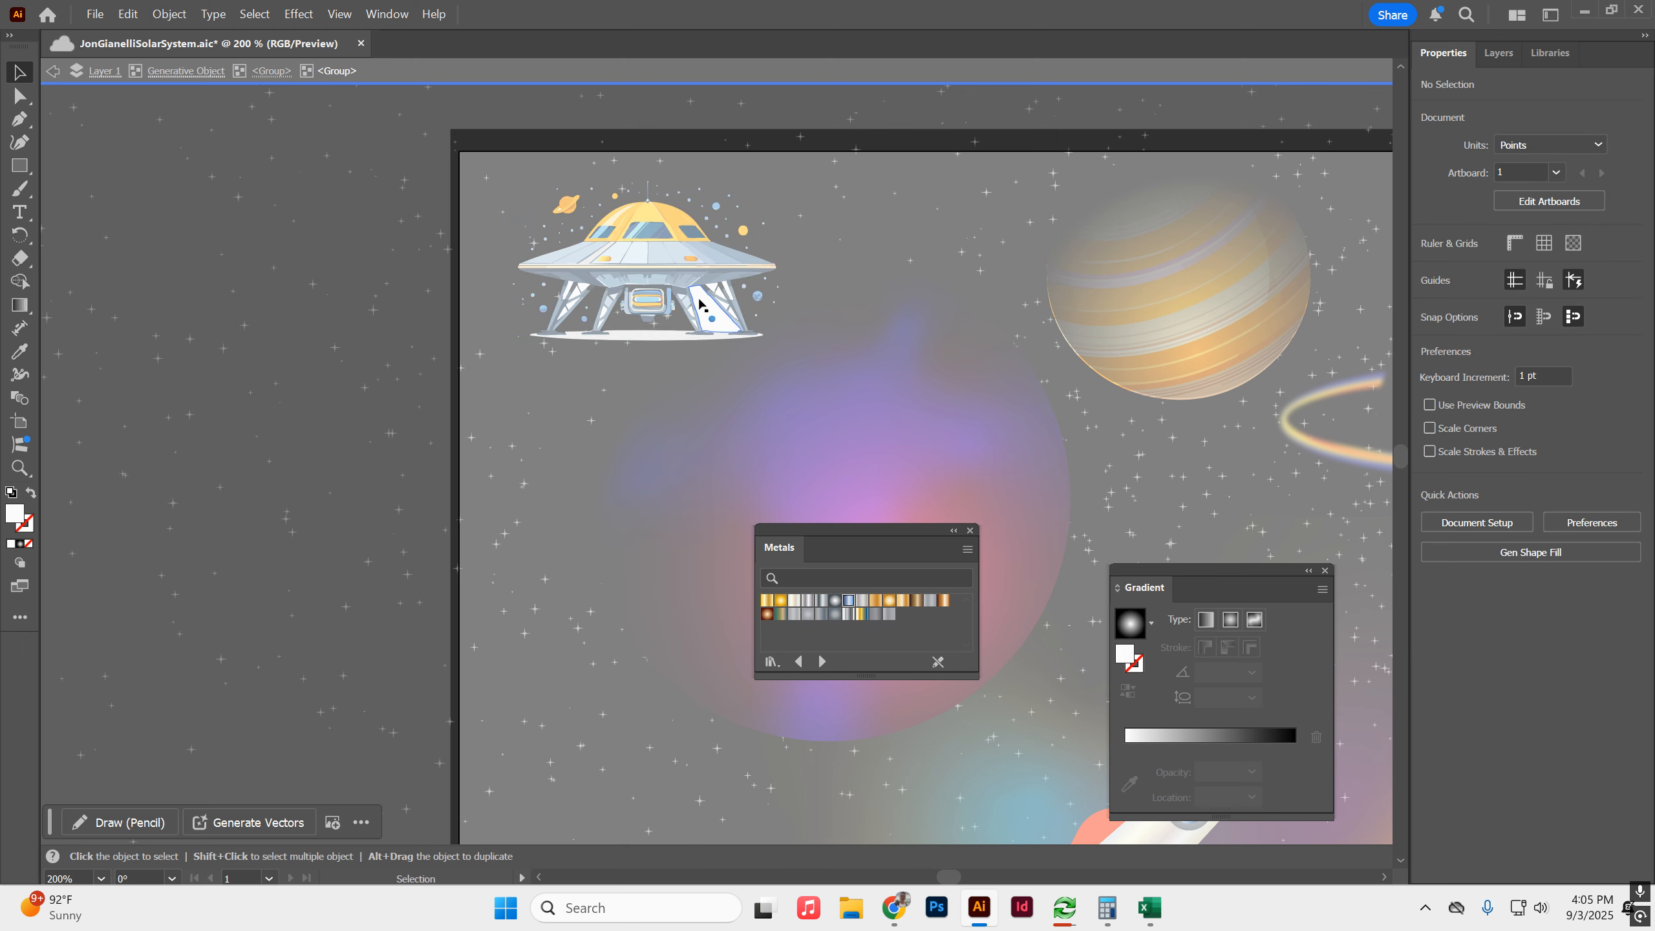
left_click(708, 309)
key("Delete")
double_click(884, 223)
Delete the pale ground ellipse under the spaceship's legs in isolation mode and move the spaceship into the artboard's upper-left corner.
double_click(666, 337)
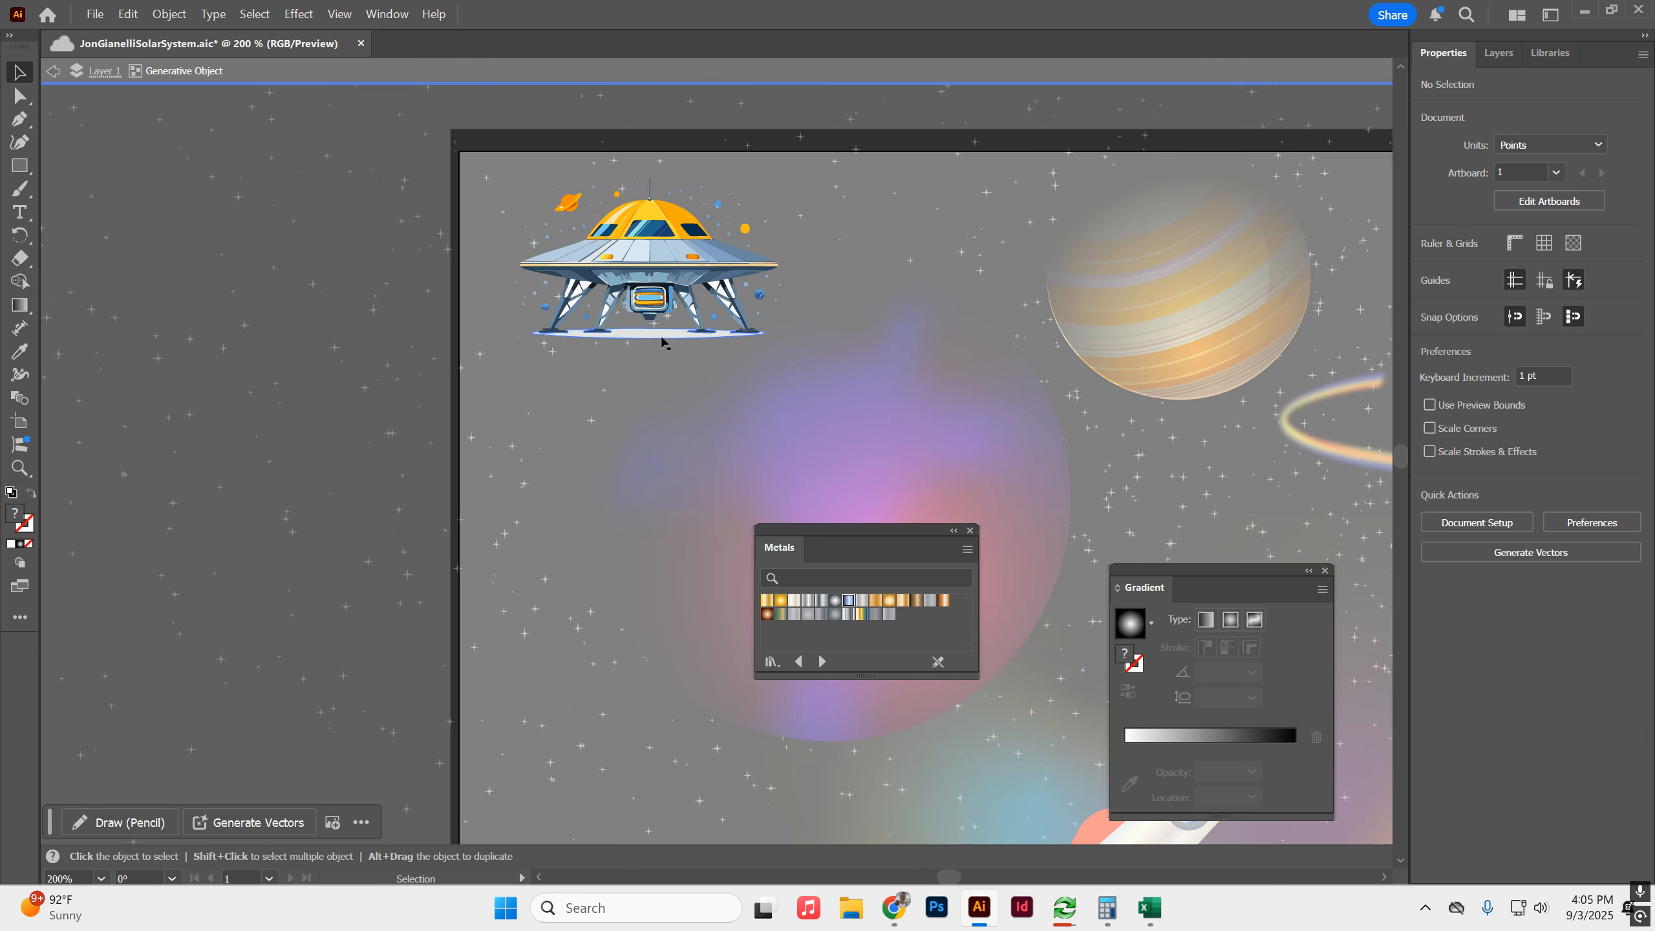
double_click(666, 336)
left_click(663, 335)
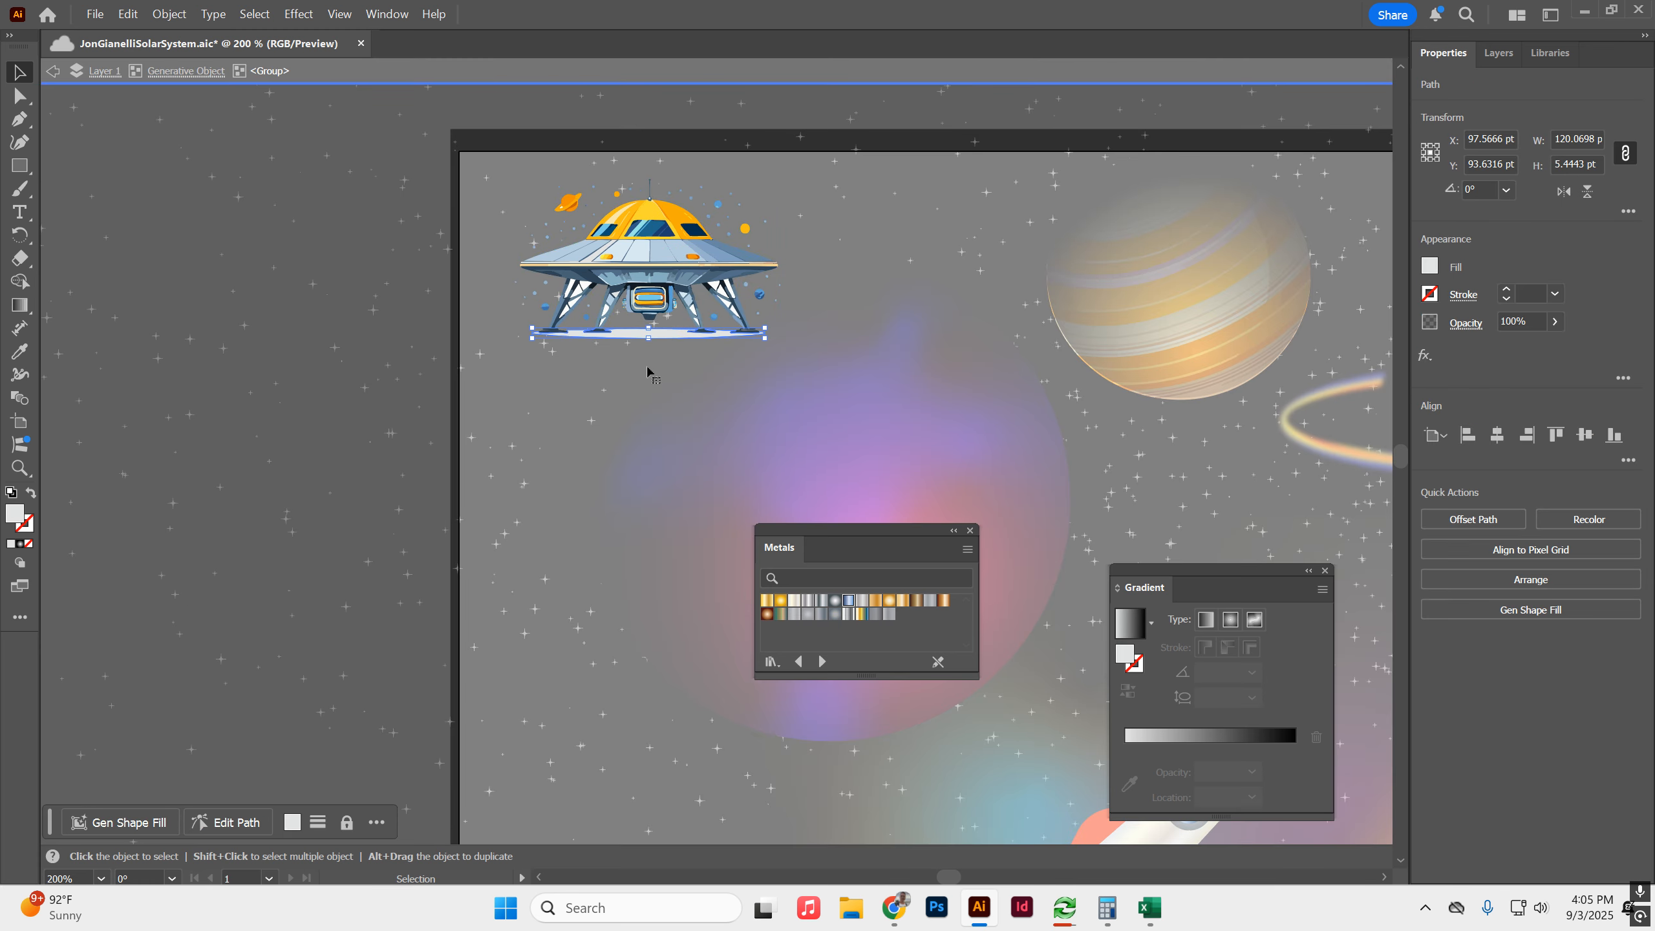
key("Delete")
double_click(686, 430)
left_click_drag(669, 246, 604, 231)
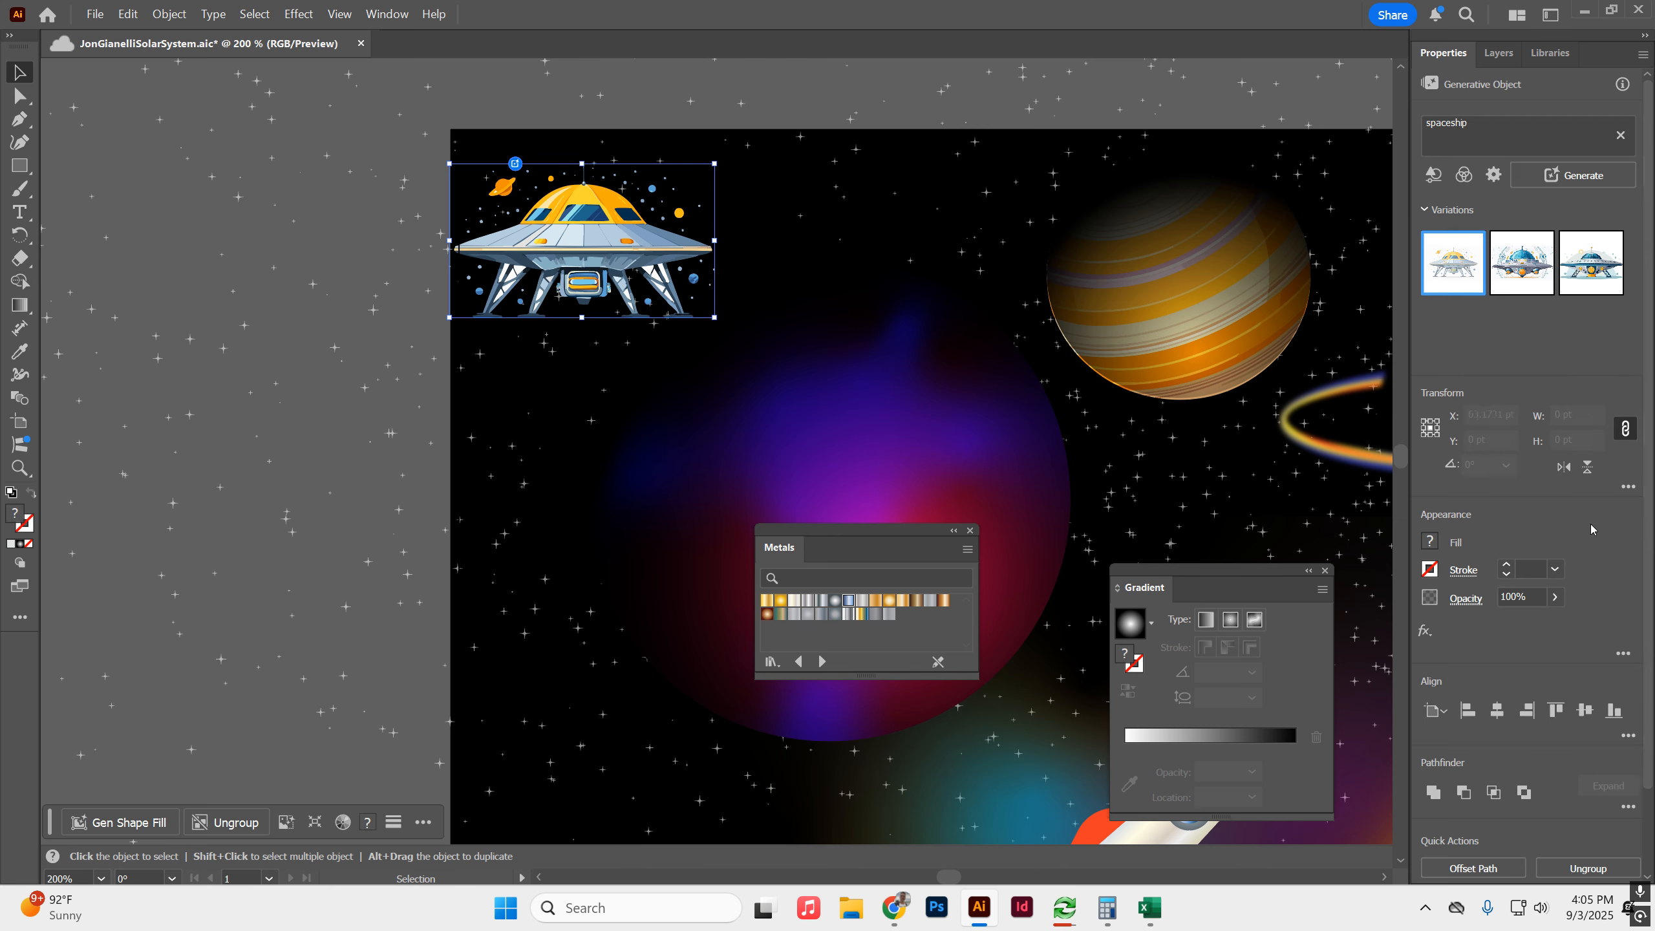
left_click(549, 548)
Generate a vector with the prompt "asteroid" and the Subject content type.
left_click(1531, 553)
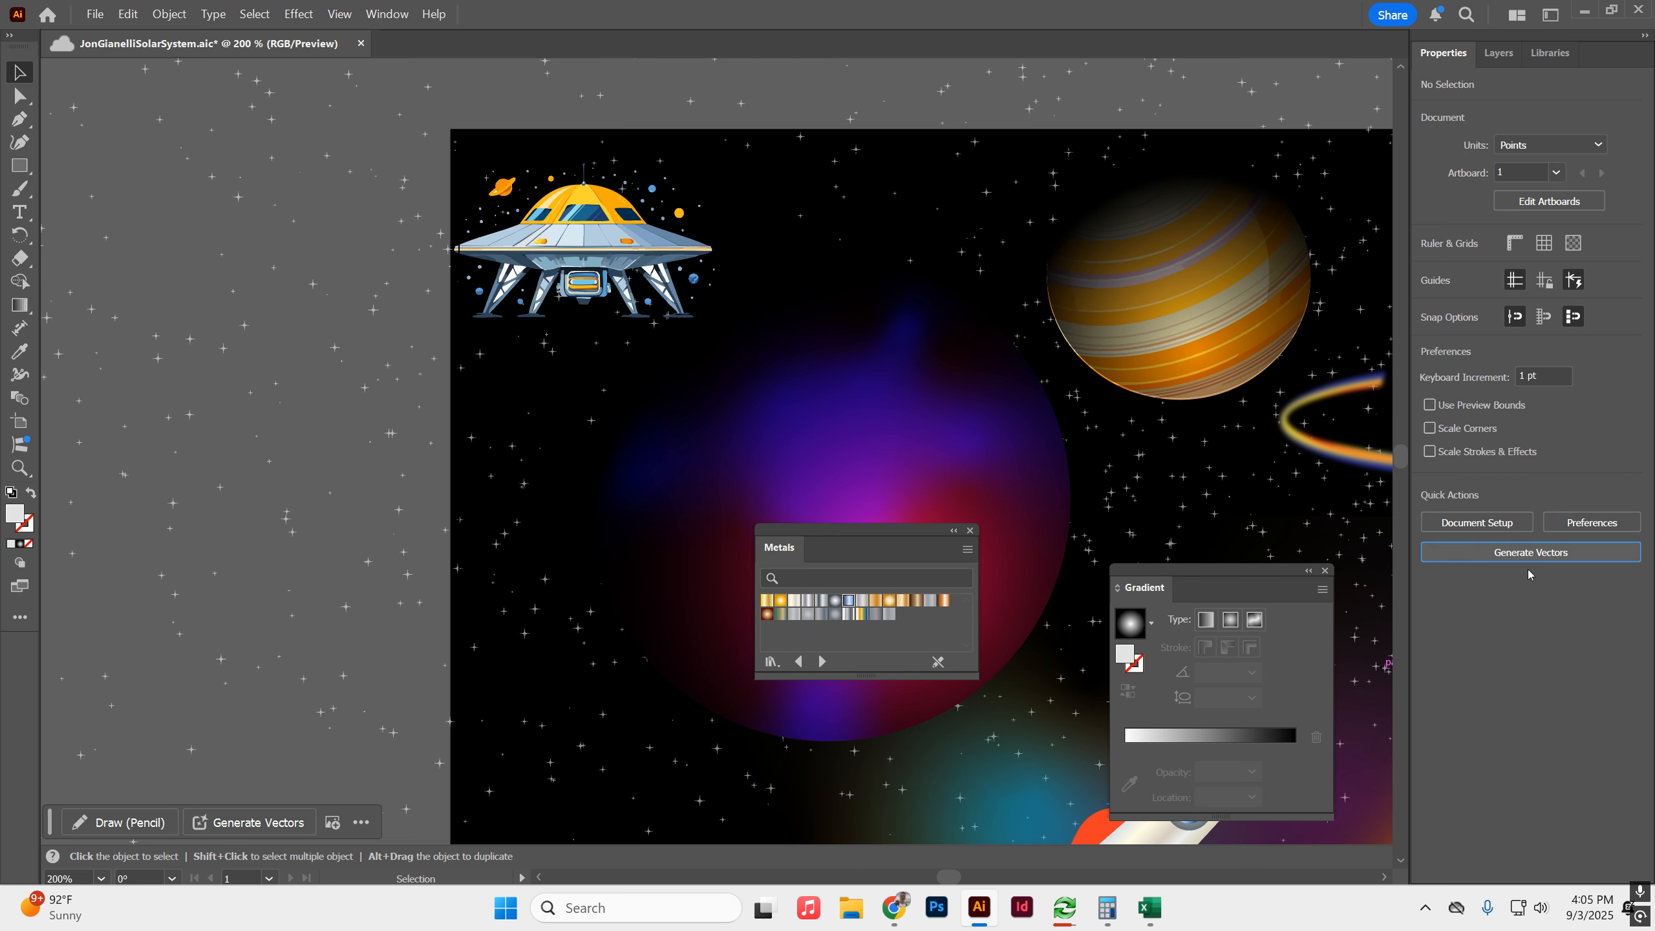
type("asteroid")
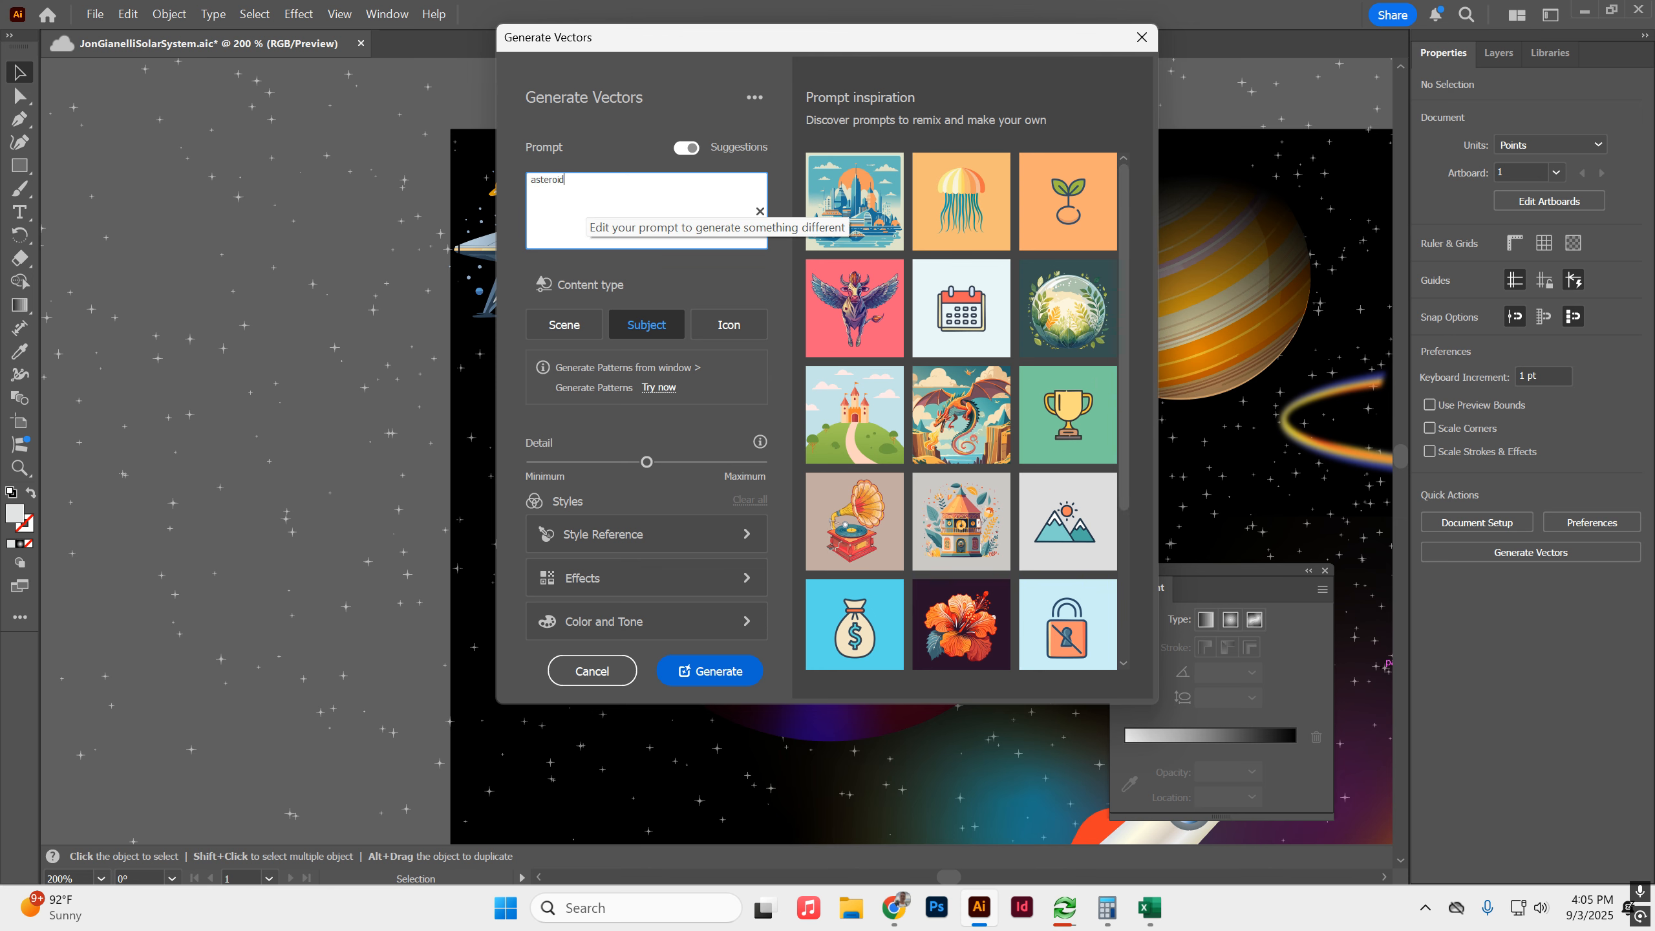
key("Return")
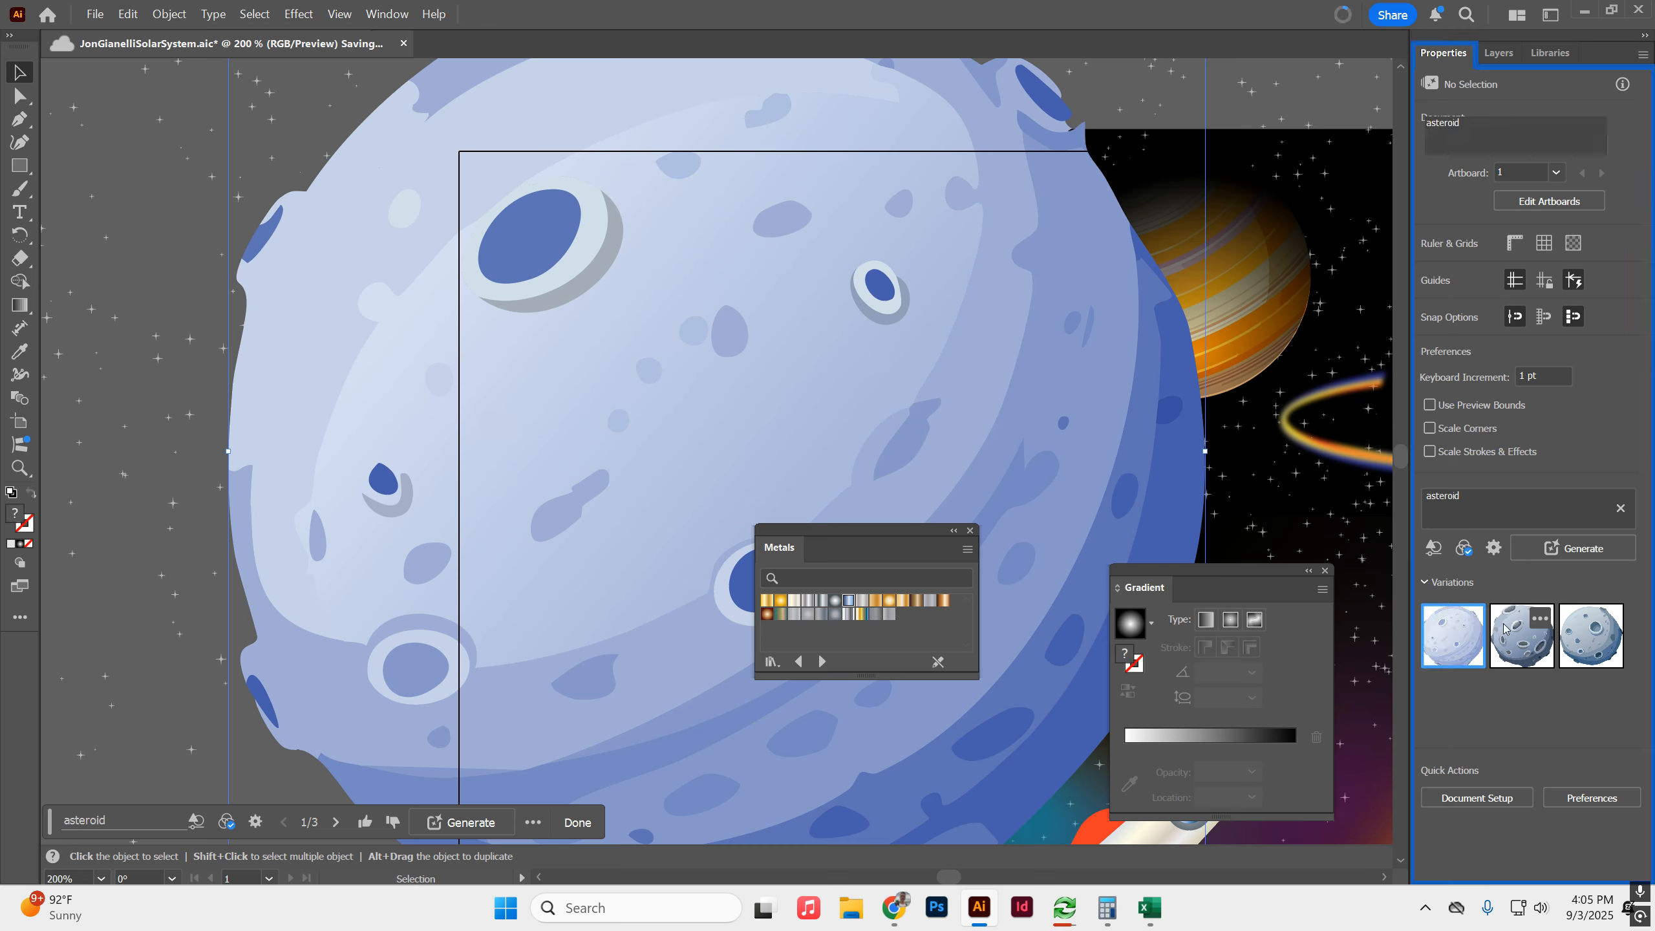
Scale the generated asteroid down to a small rock and place it between the purple planet and the ringed blue planet.
scroll(1079, 265, "down", 2)
left_click_drag(1101, 155, 728, 729)
left_click_drag(898, 484, 1054, 657)
left_click_drag(1095, 566, 965, 107)
left_click(1189, 99)
left_click_drag(1189, 99, 1053, 353)
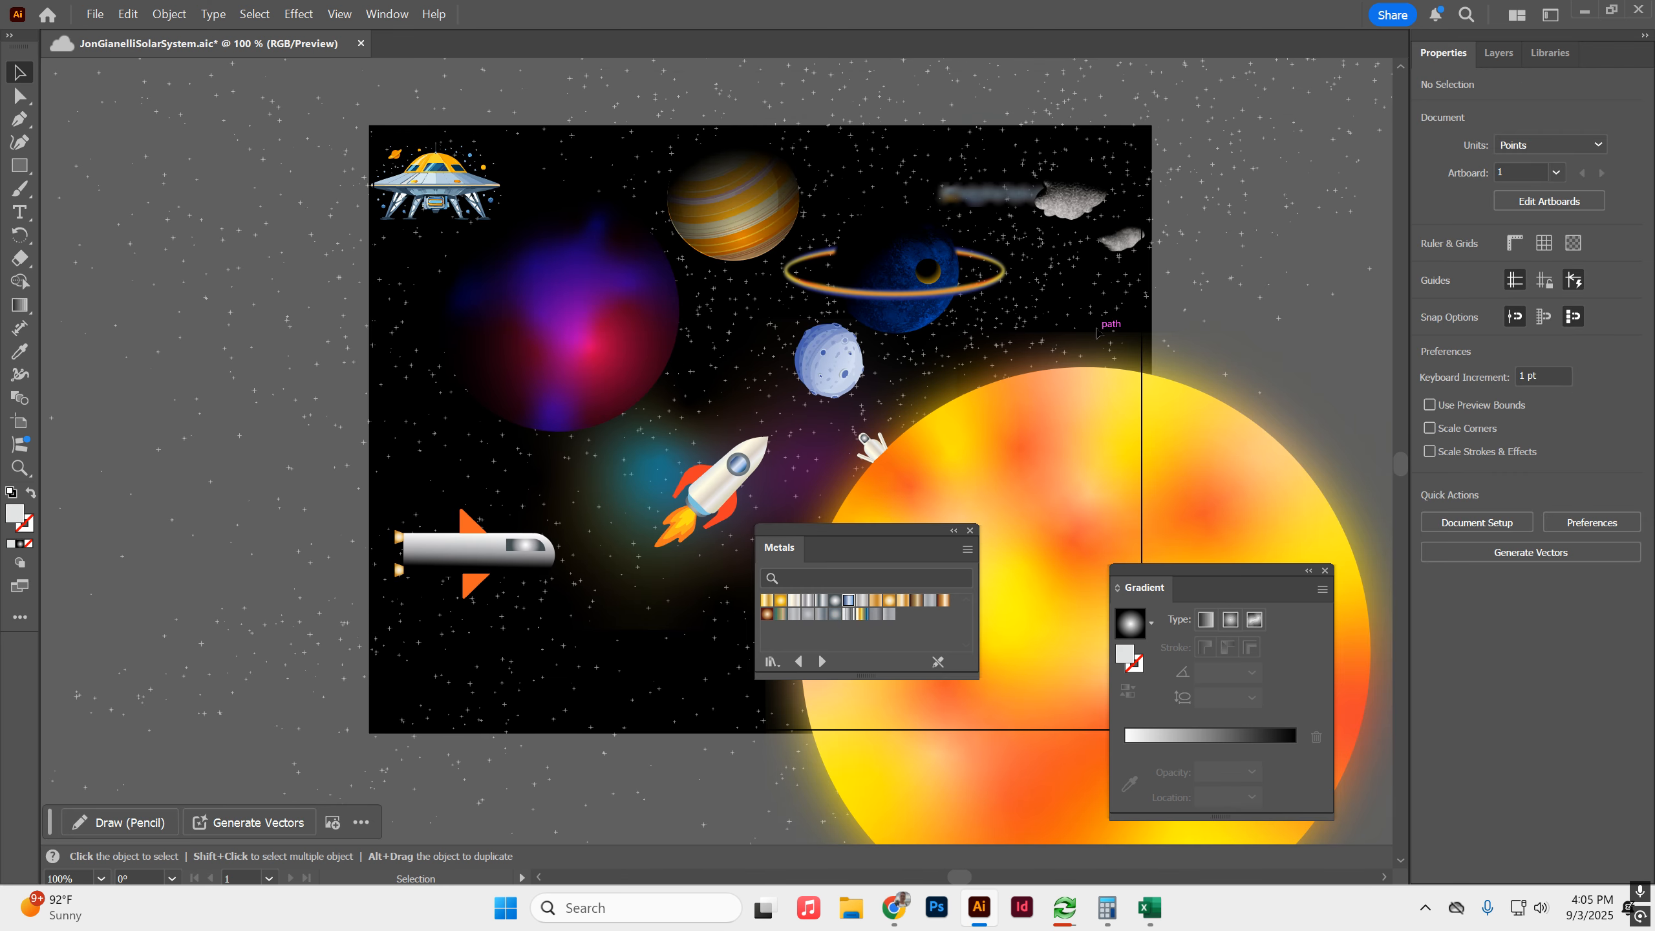